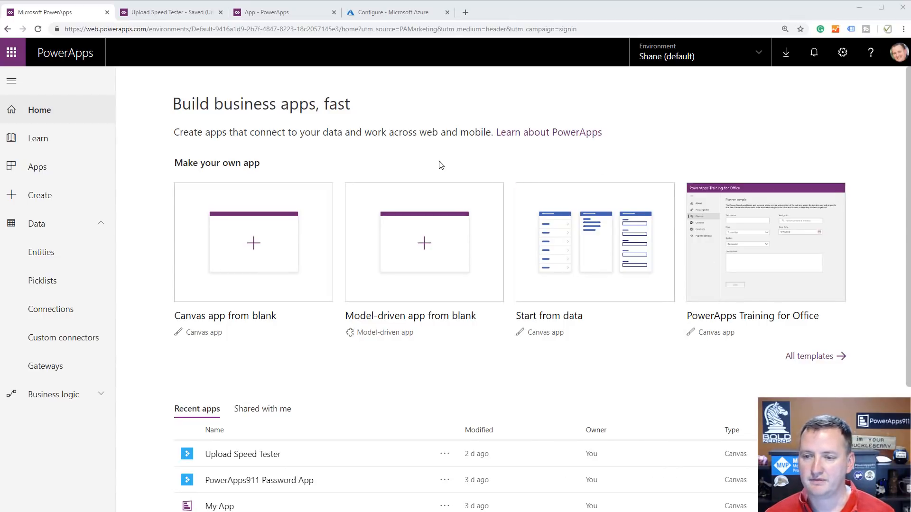
- Switch to the Upload Speed Tester app, run its preview and start adding a picture from the computer
{"action": "left_click", "coordinate": [183, 14]}
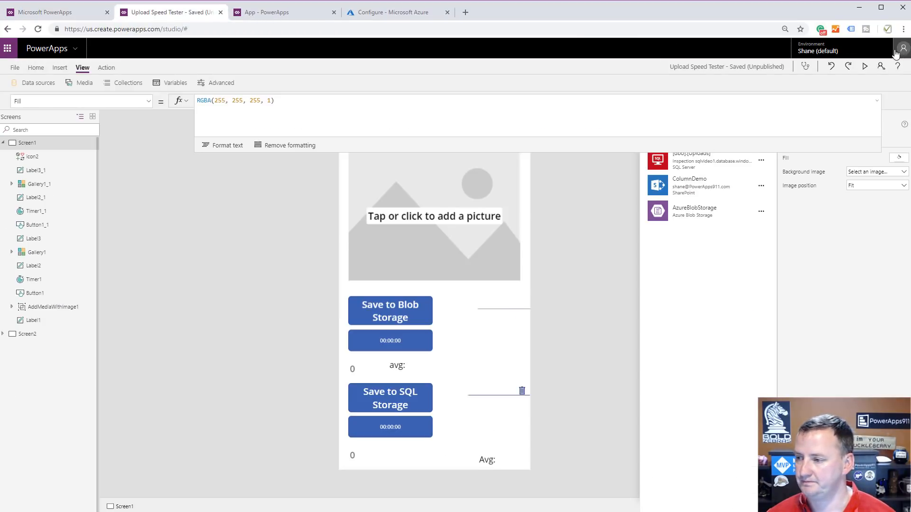
{"action": "left_click", "coordinate": [865, 66]}
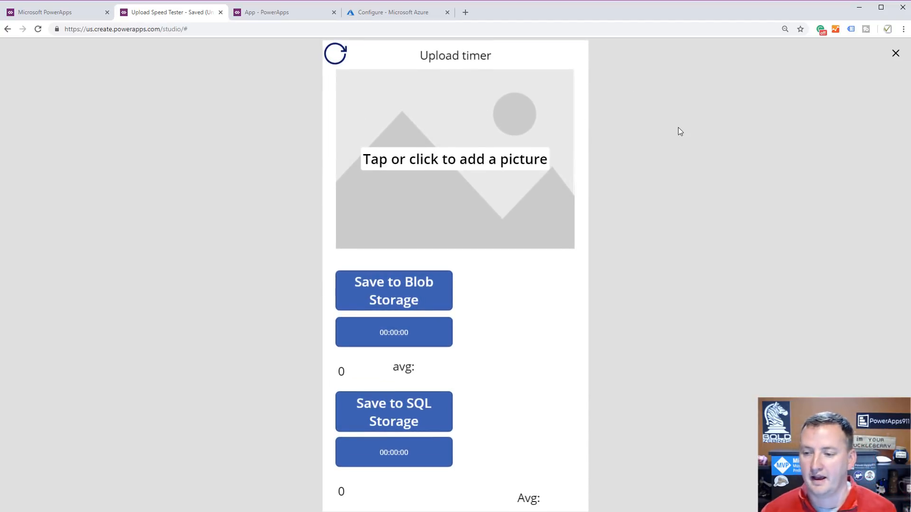
{"action": "left_click", "coordinate": [462, 168]}
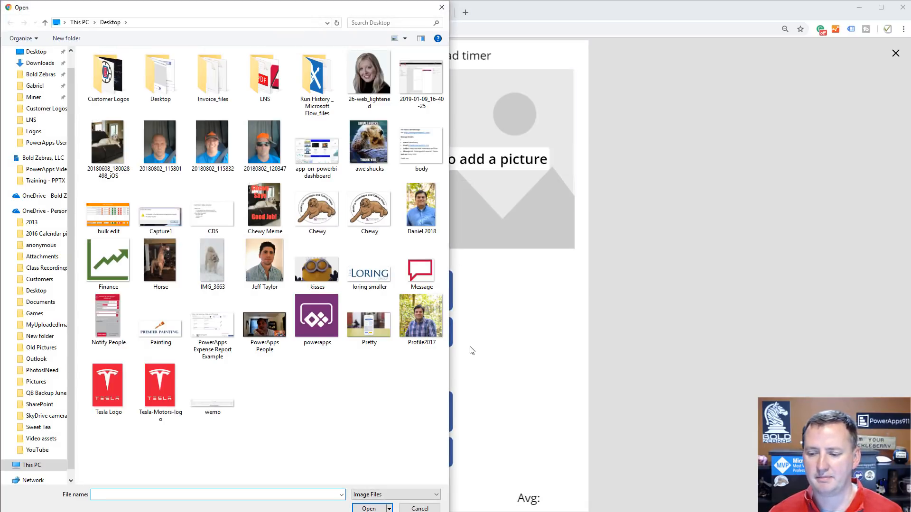
- Display the Desktop files in Details view and list all file types instead of only images
{"action": "left_click", "coordinate": [382, 496]}
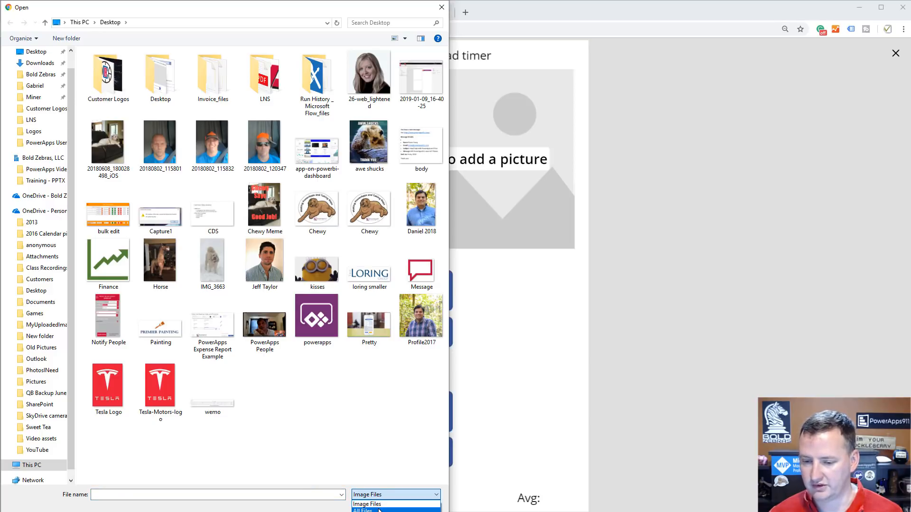
{"action": "left_click", "coordinate": [366, 437]}
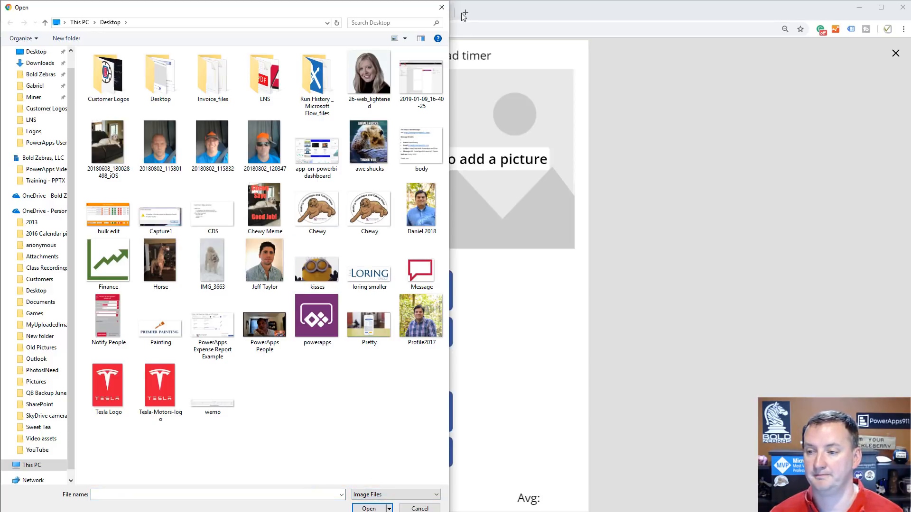
{"action": "left_click", "coordinate": [404, 39]}
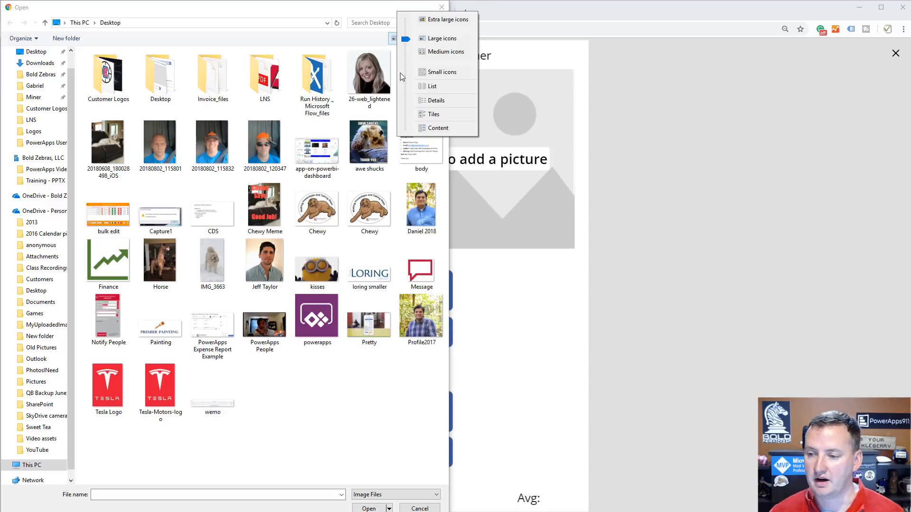
{"action": "left_click", "coordinate": [433, 100]}
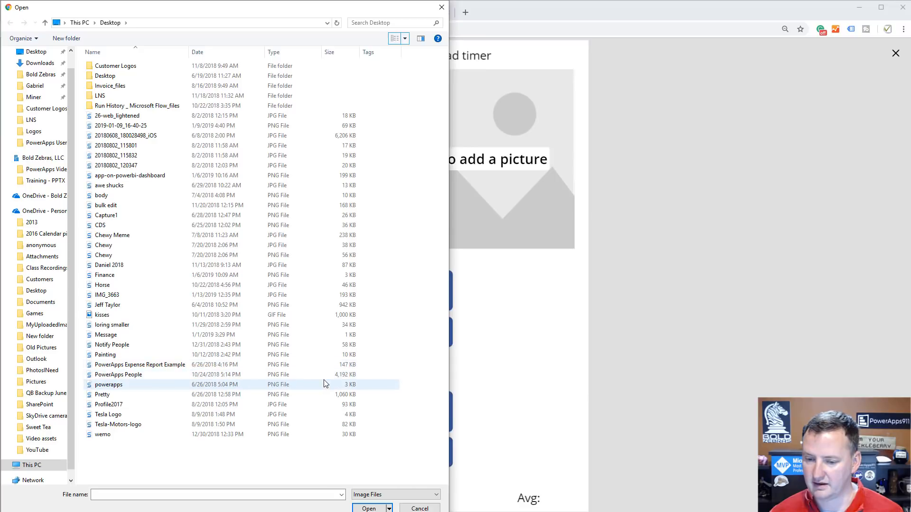
{"action": "left_click", "coordinate": [393, 494]}
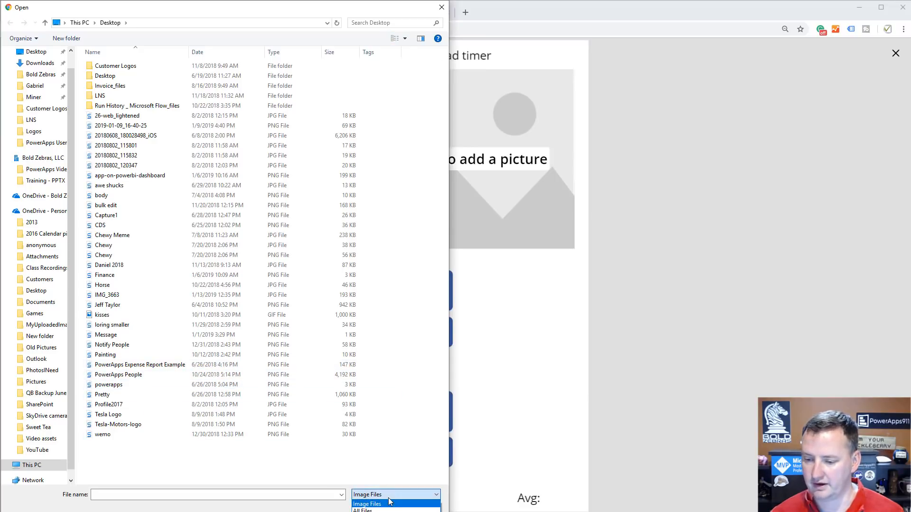
{"action": "left_click", "coordinate": [385, 501]}
{"action": "left_click", "coordinate": [394, 494]}
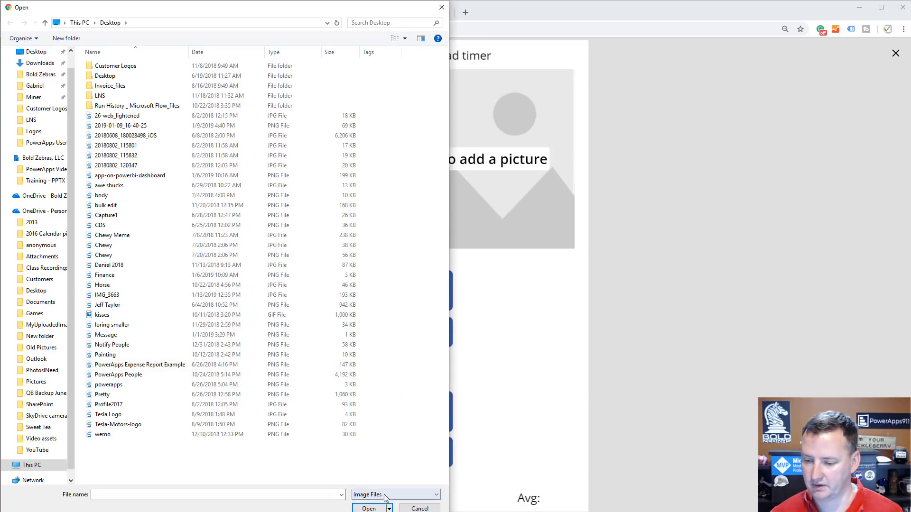
{"action": "left_click", "coordinate": [374, 508]}
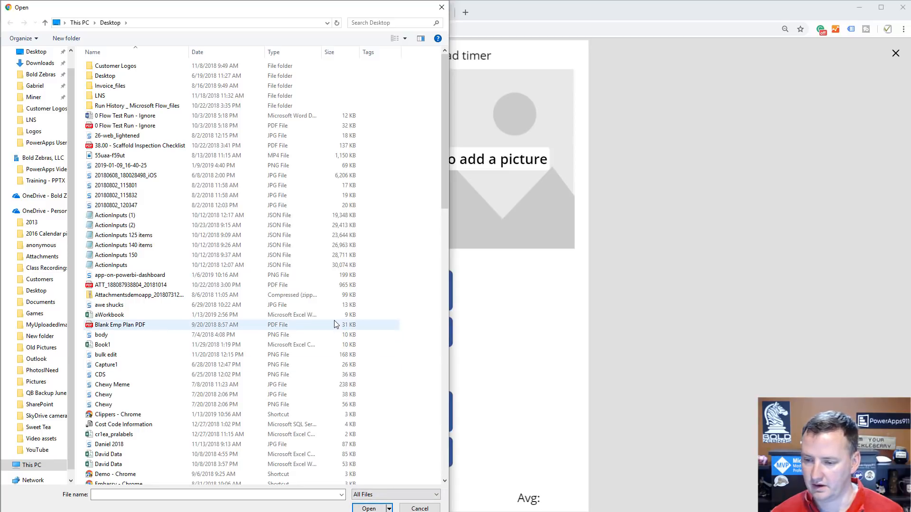
- Load the Word document propetro from the Desktop as the file for the upload test
{"action": "scroll", "coordinate": [338, 334], "scroll_direction": "down", "scroll_amount": 8}
{"action": "scroll", "coordinate": [343, 345], "scroll_direction": "down", "scroll_amount": 9}
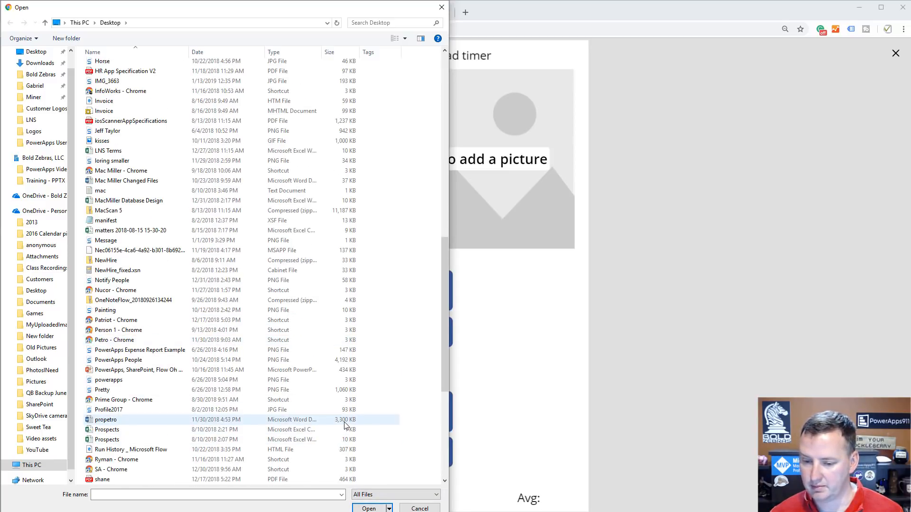
{"action": "left_click", "coordinate": [344, 420]}
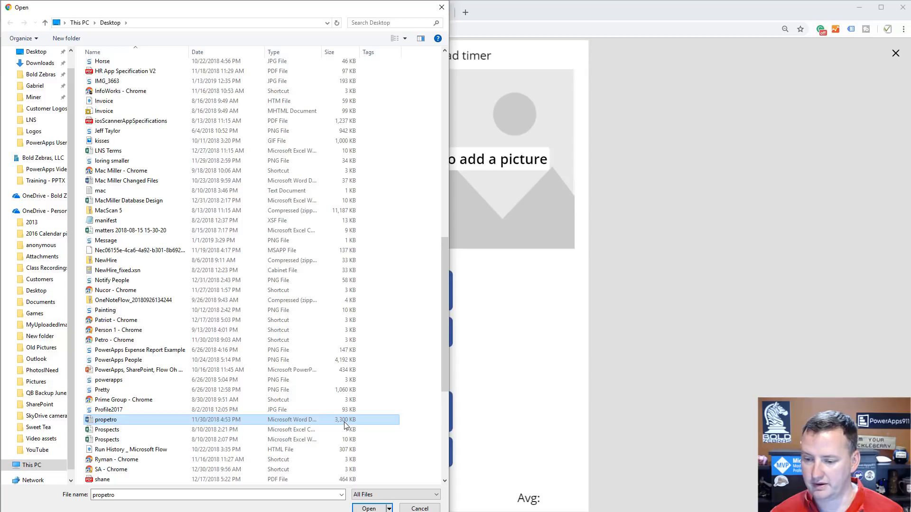
{"action": "left_click", "coordinate": [369, 508]}
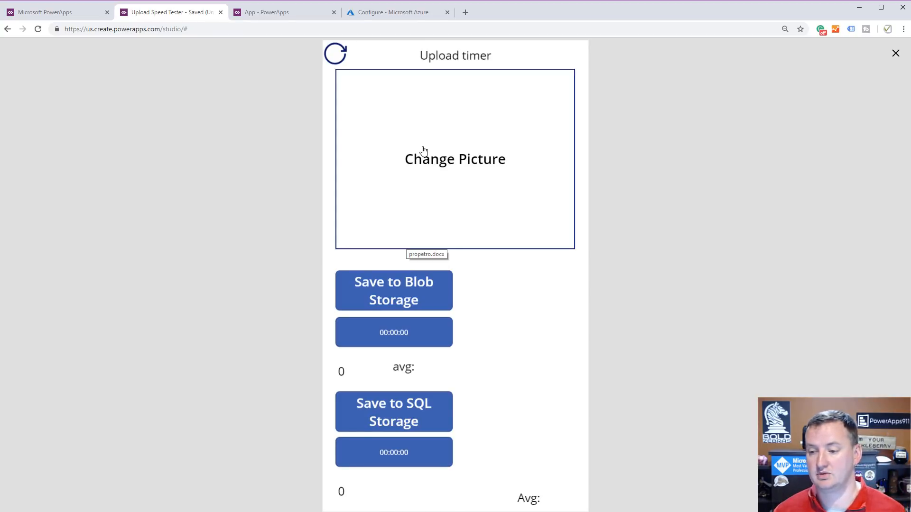
- Save the file to Blob Storage three times and review the recorded upload times
{"action": "left_click", "coordinate": [437, 305]}
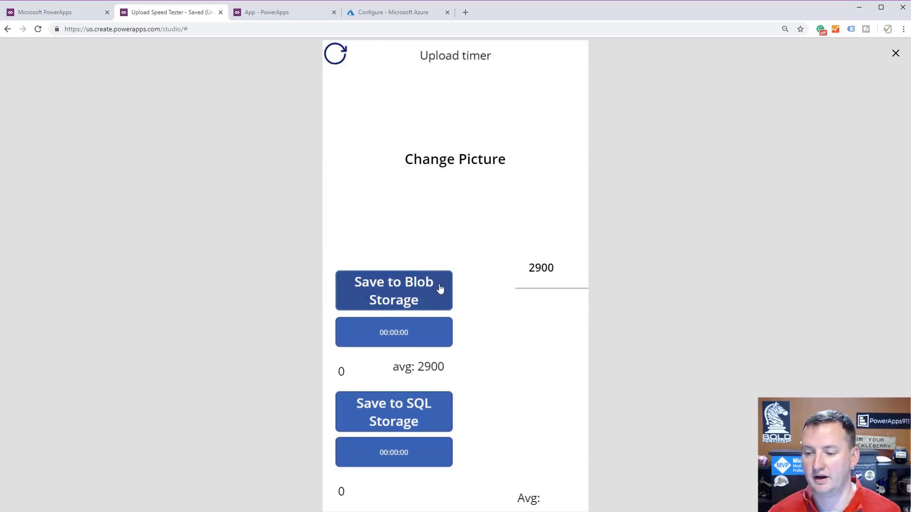
{"action": "left_click", "coordinate": [427, 305]}
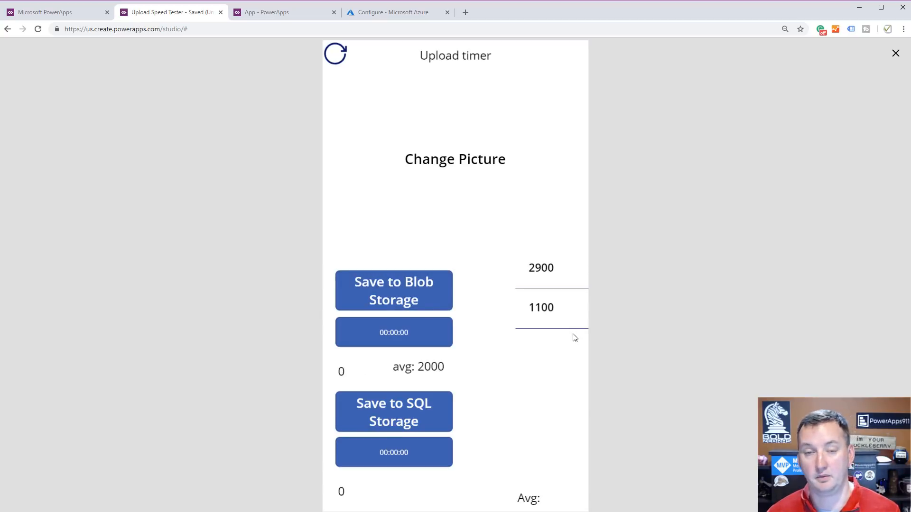
{"action": "left_click", "coordinate": [442, 304]}
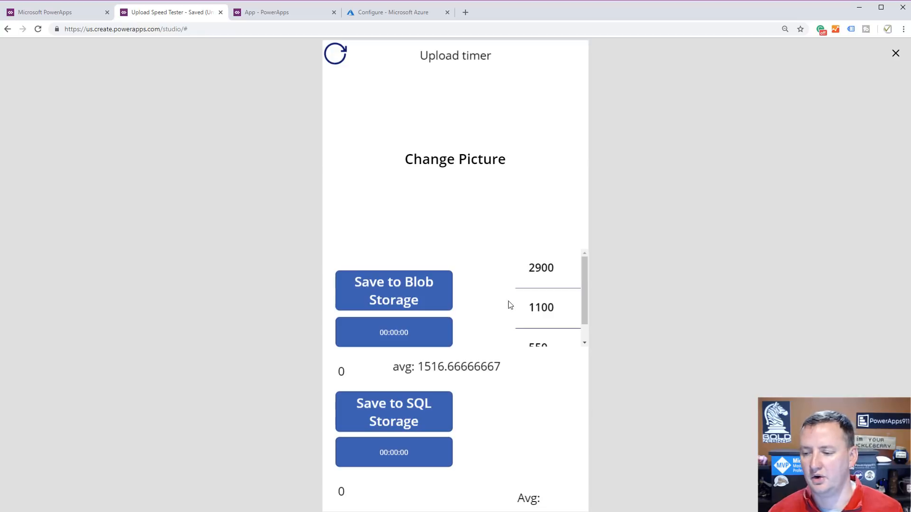
{"action": "scroll", "coordinate": [550, 313], "scroll_direction": "down", "scroll_amount": 1}
{"action": "scroll", "coordinate": [552, 317], "scroll_direction": "up", "scroll_amount": 1}
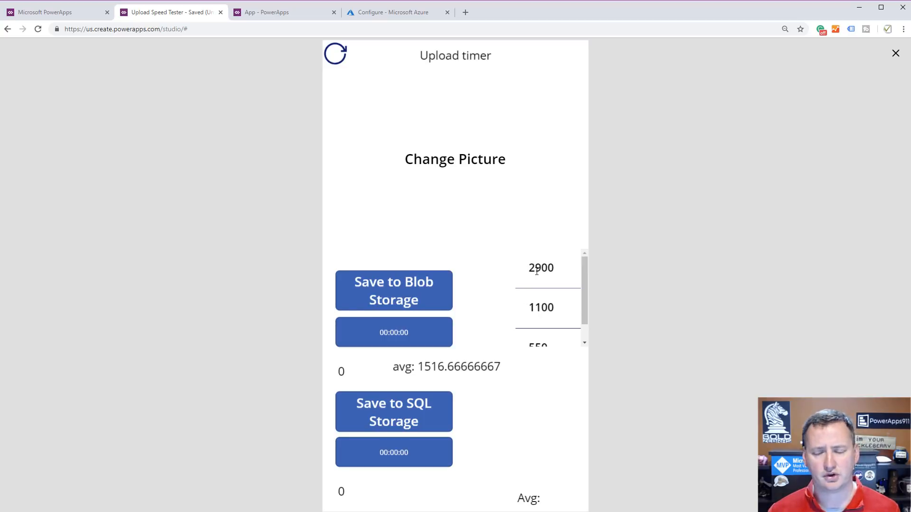
{"action": "scroll", "coordinate": [546, 315], "scroll_direction": "down", "scroll_amount": 1}
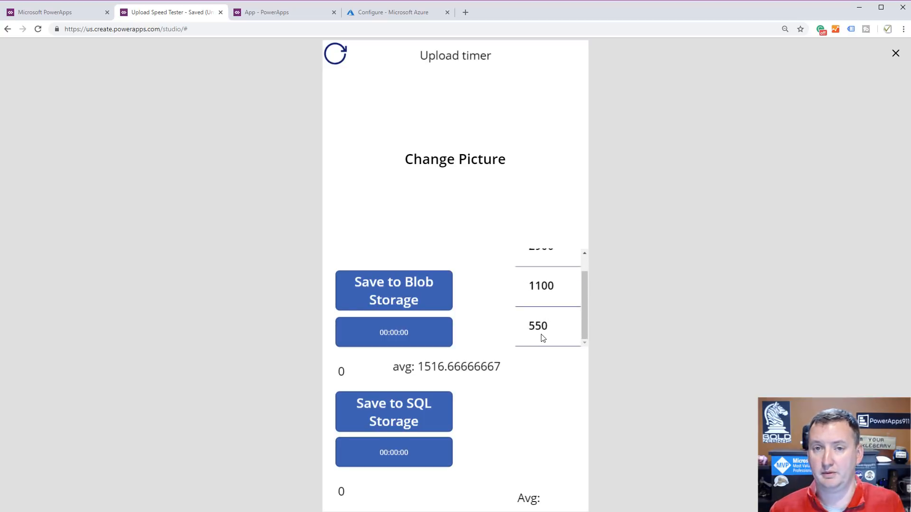
{"action": "scroll", "coordinate": [533, 324], "scroll_direction": "up", "scroll_amount": 1}
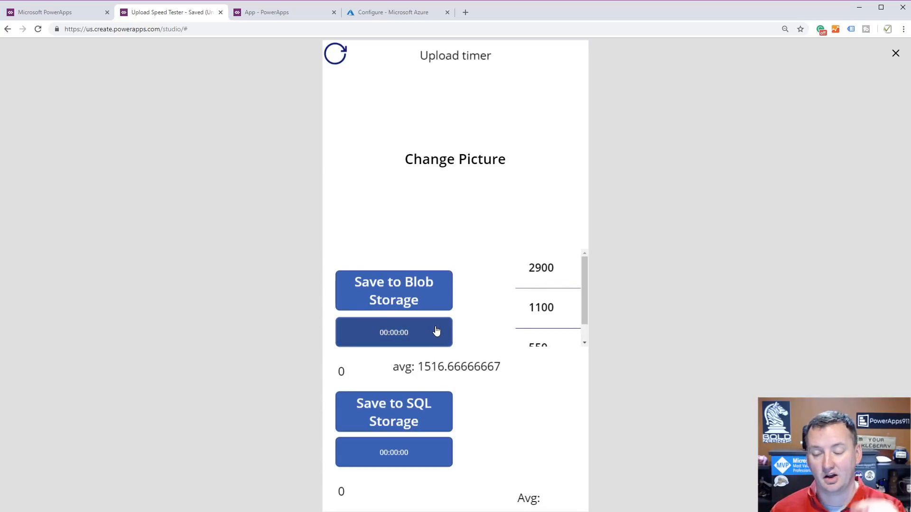
- Save the file to SQL Storage three times and review the recorded upload times
{"action": "left_click", "coordinate": [441, 419]}
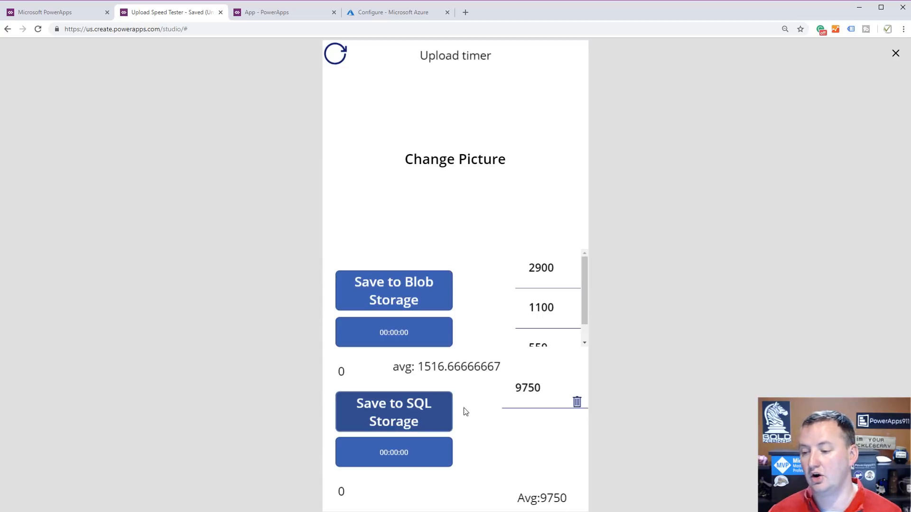
{"action": "left_click", "coordinate": [427, 422]}
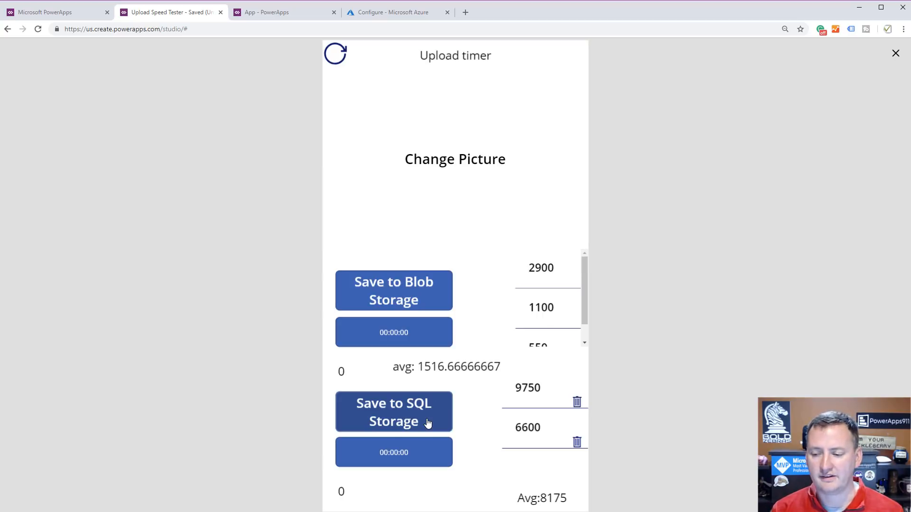
{"action": "left_click", "coordinate": [428, 422]}
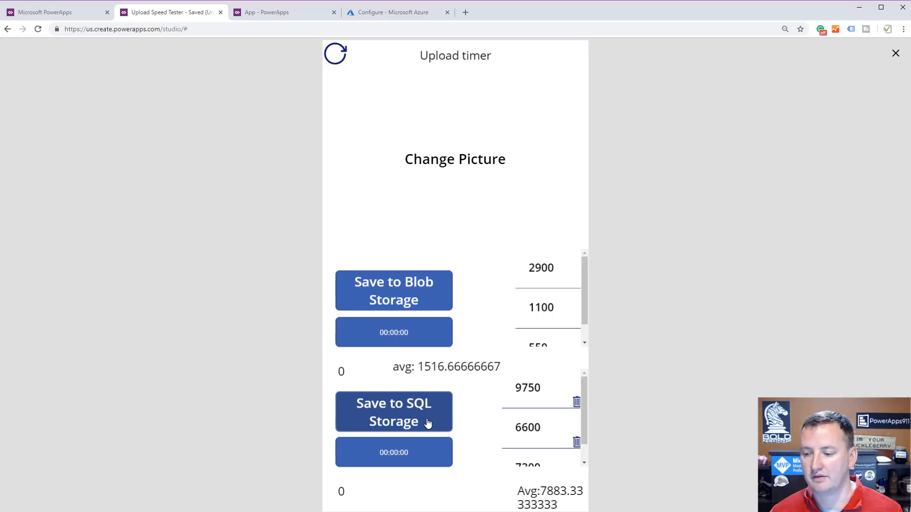
{"action": "scroll", "coordinate": [517, 443], "scroll_direction": "down", "scroll_amount": 1}
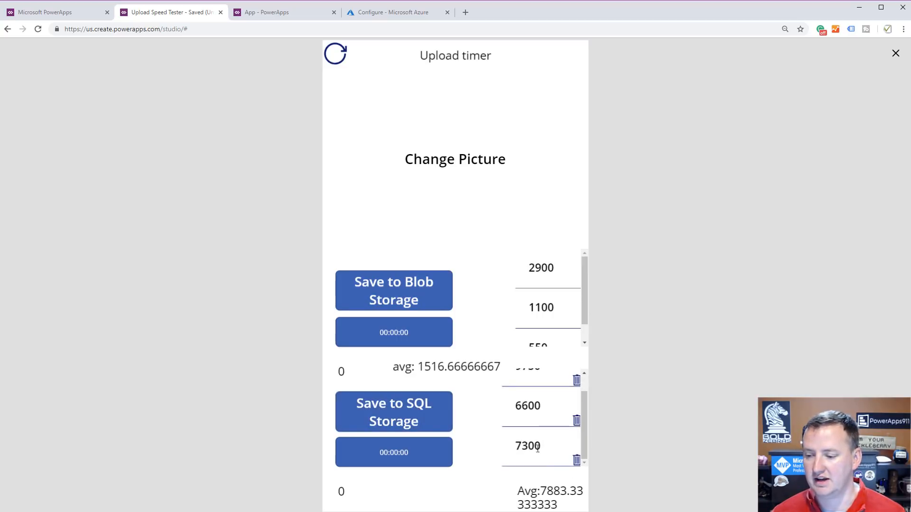
{"action": "scroll", "coordinate": [491, 444], "scroll_direction": "up", "scroll_amount": 1}
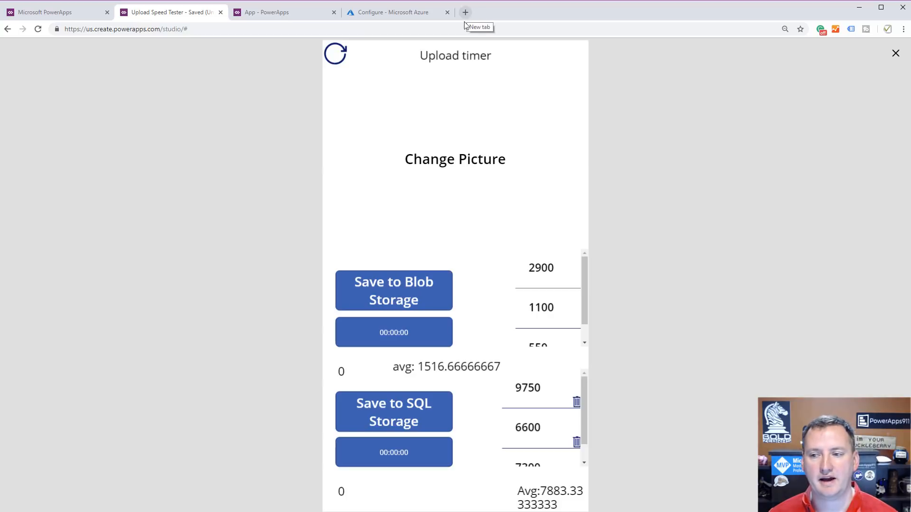
- Switch to the Microsoft Azure portal and start creating a new Storage Account resource
{"action": "left_click", "coordinate": [374, 16]}
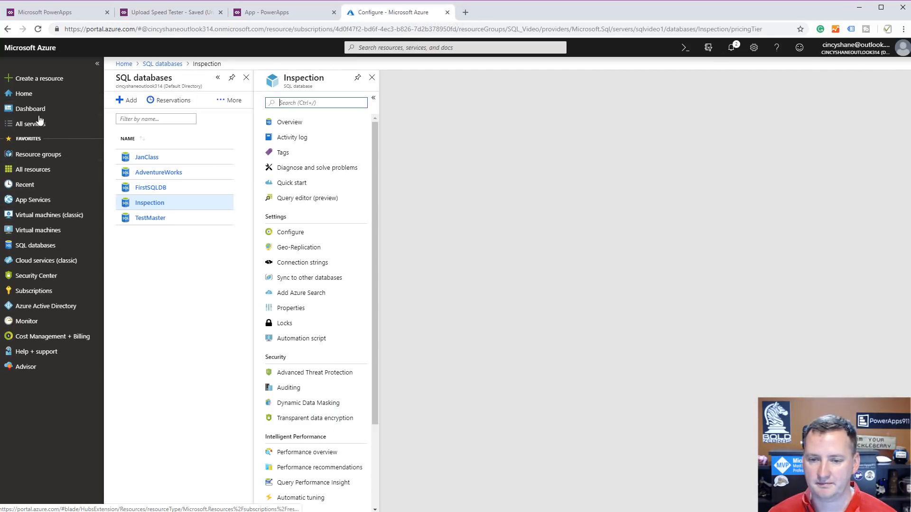
{"action": "left_click", "coordinate": [26, 95]}
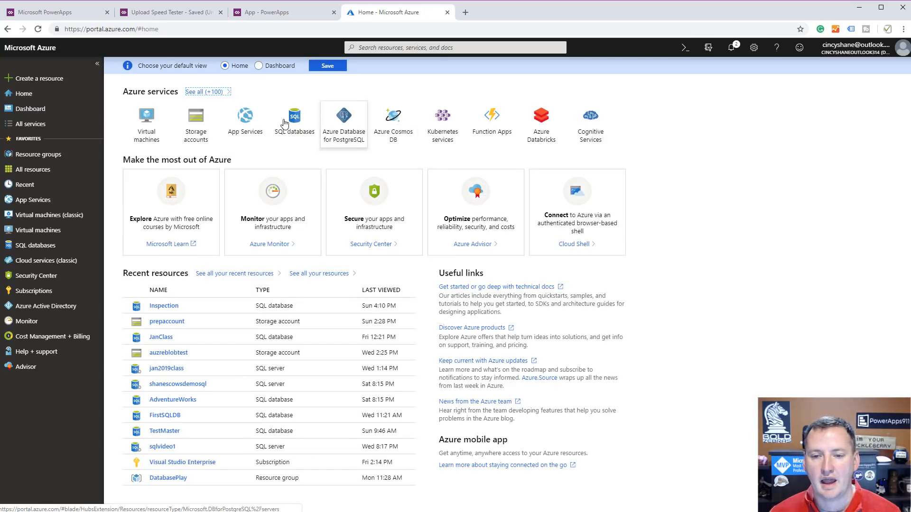
{"action": "left_click", "coordinate": [54, 81]}
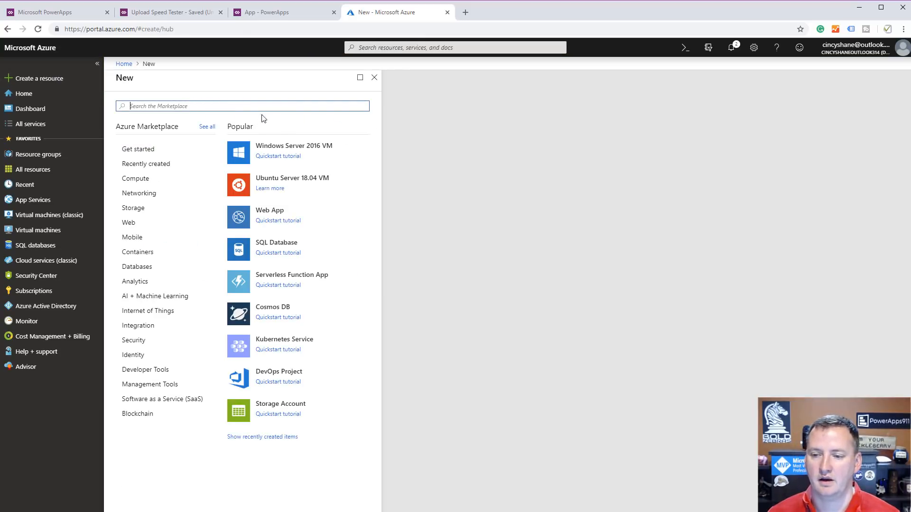
{"action": "left_click", "coordinate": [287, 406]}
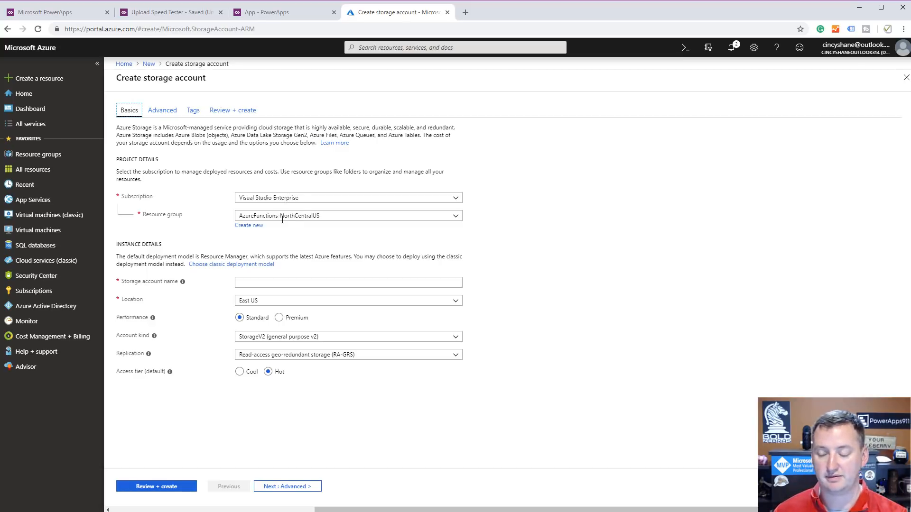
- Name the storage account powerapps911video and set its location to North Central US
{"action": "left_click", "coordinate": [272, 283]}
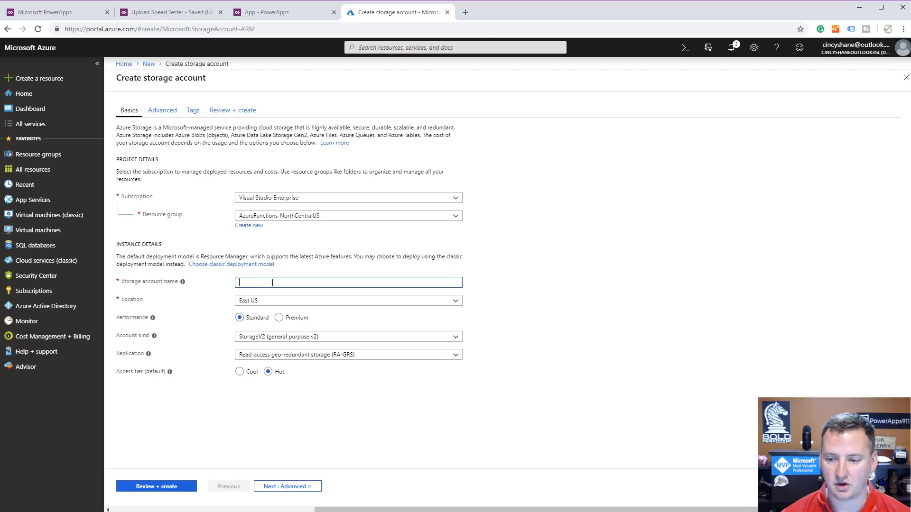
{"action": "type", "text": "Power"}
{"action": "key", "text": "BackSpace"}
{"action": "key", "text": "BackSpace"}
{"action": "key", "text": "BackSpace"}
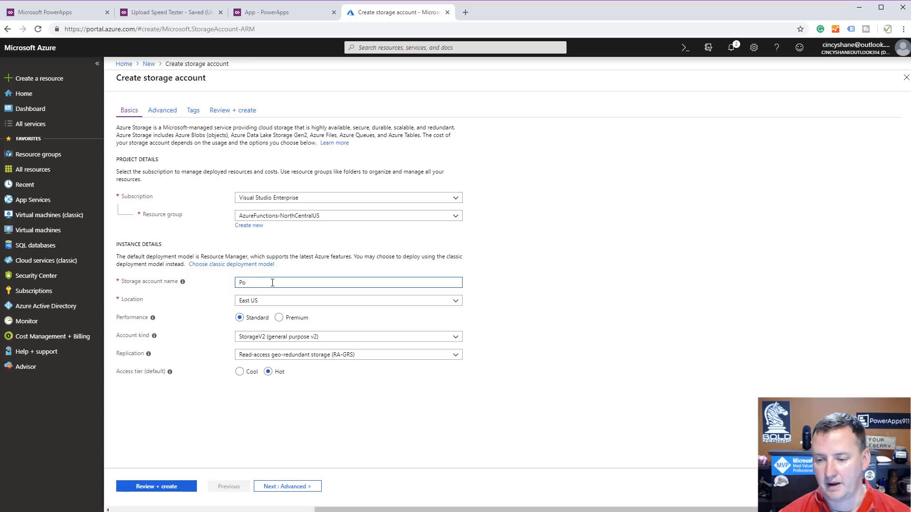
{"action": "type", "text": "powerap"}
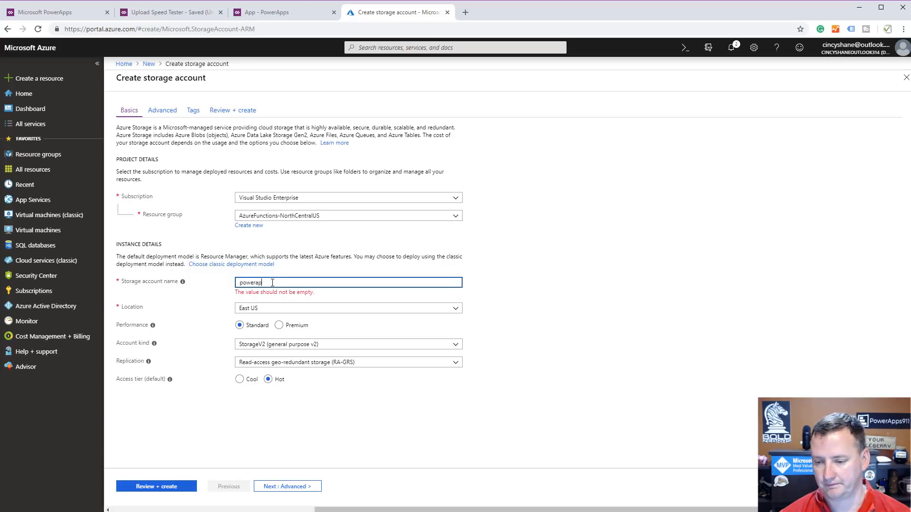
{"action": "type", "text": "ps911"}
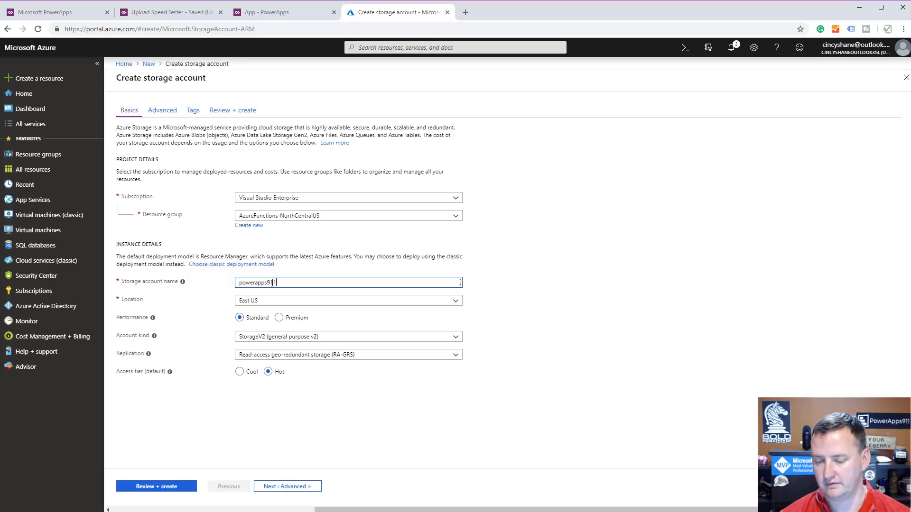
{"action": "type", "text": "video"}
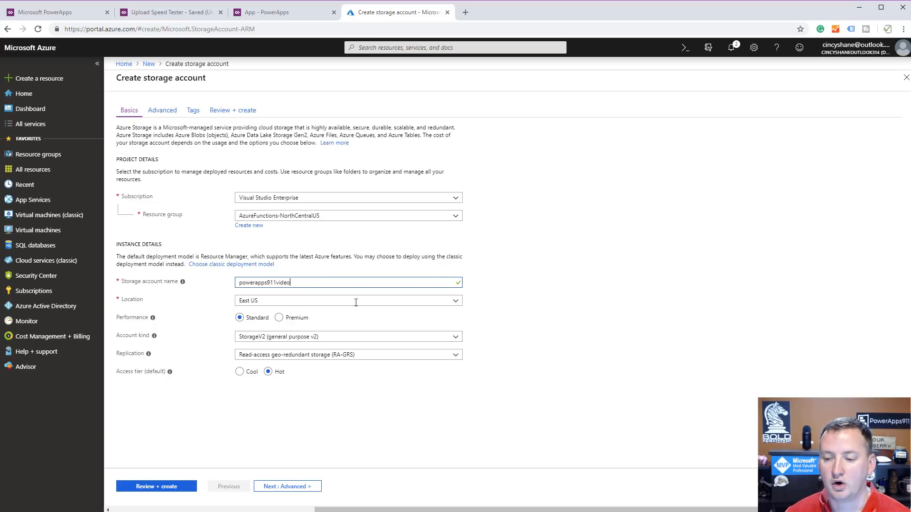
{"action": "left_click", "coordinate": [456, 302]}
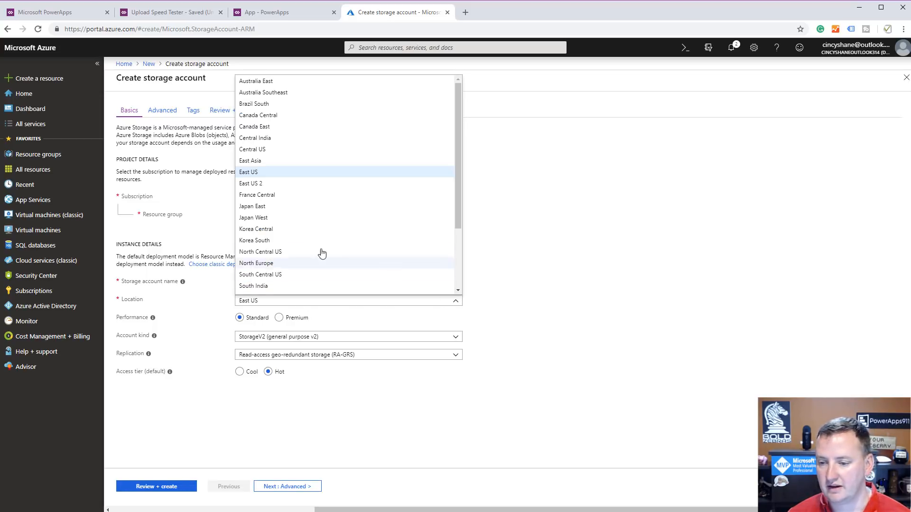
{"action": "left_click", "coordinate": [283, 253]}
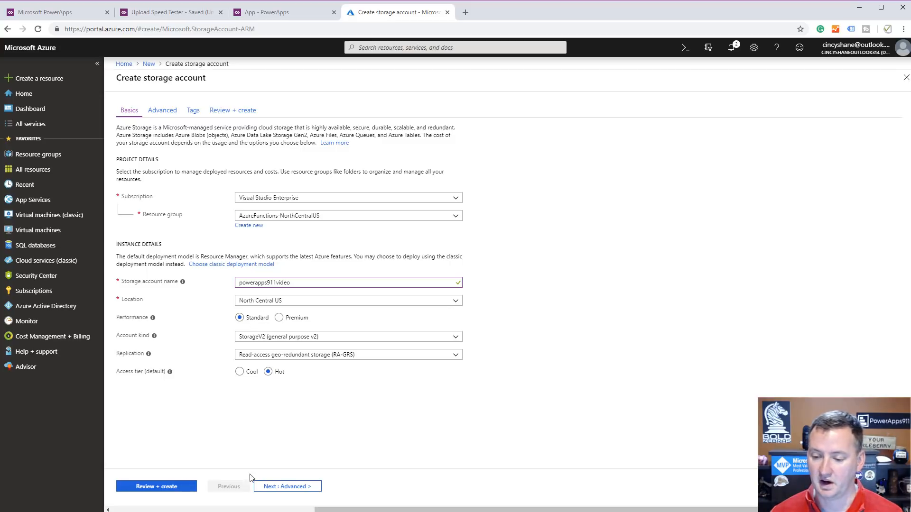
- Create the storage account with the default advanced settings and no tags, and open the new account's access keys
{"action": "left_click", "coordinate": [276, 487]}
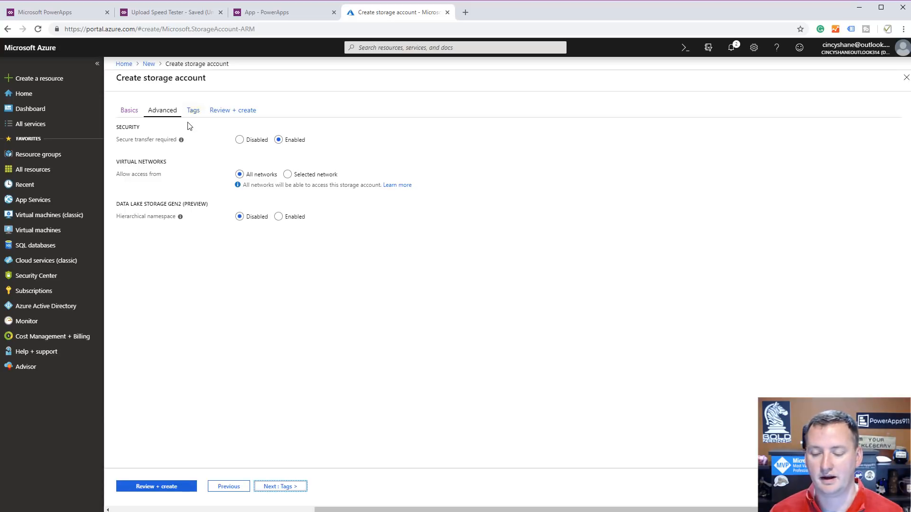
{"action": "left_click", "coordinate": [293, 489]}
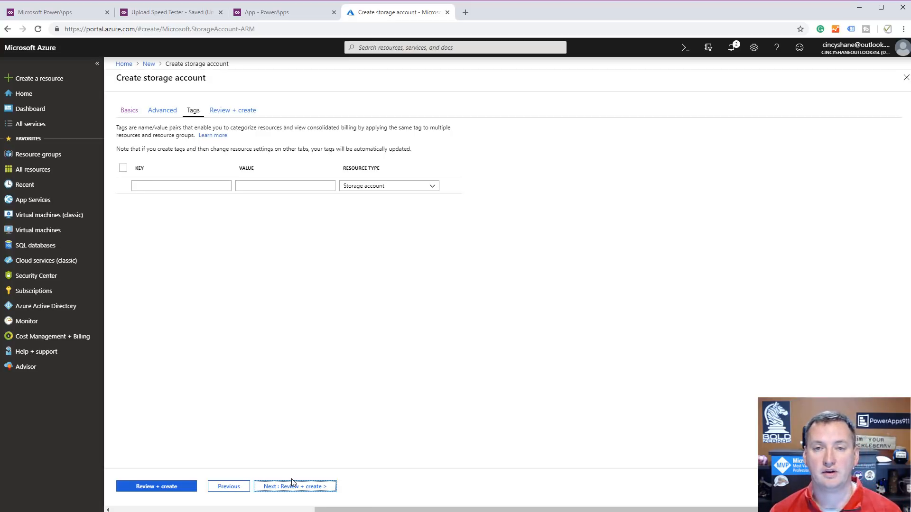
{"action": "left_click", "coordinate": [292, 486]}
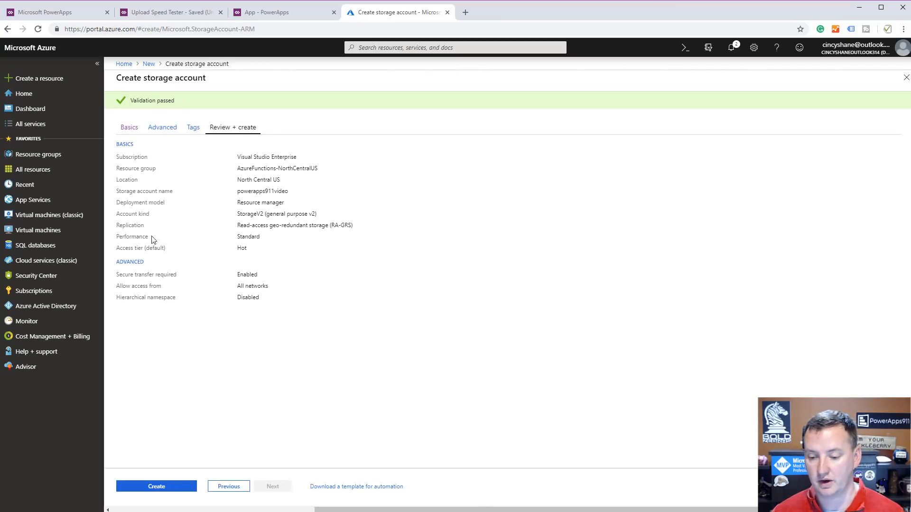
{"action": "left_click", "coordinate": [174, 490]}
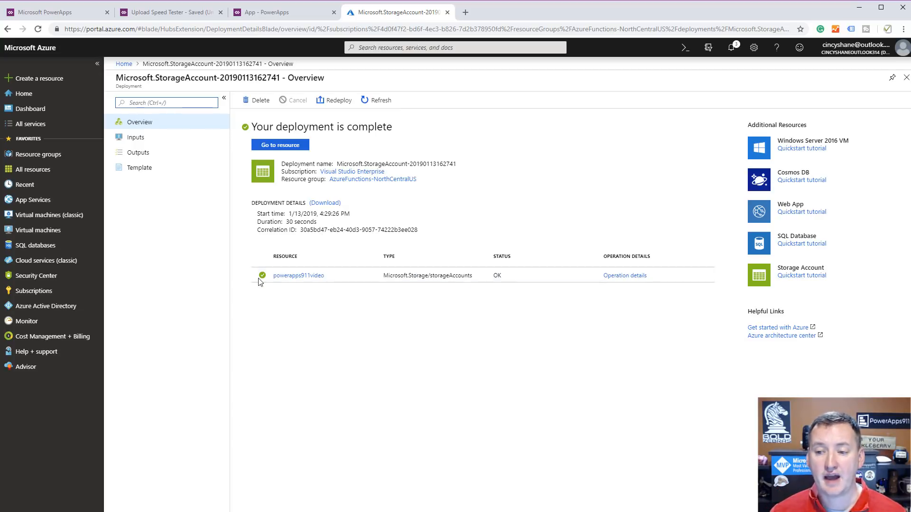
{"action": "left_click", "coordinate": [299, 275]}
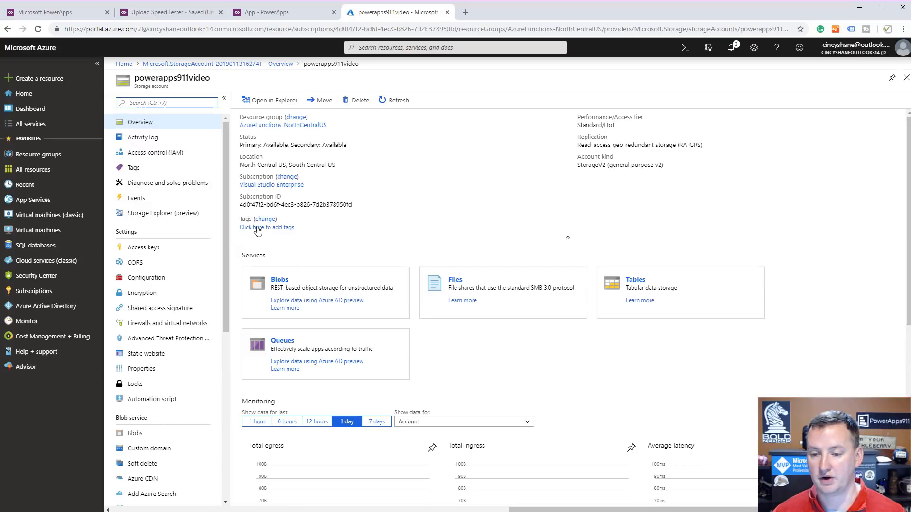
{"action": "left_click", "coordinate": [143, 248]}
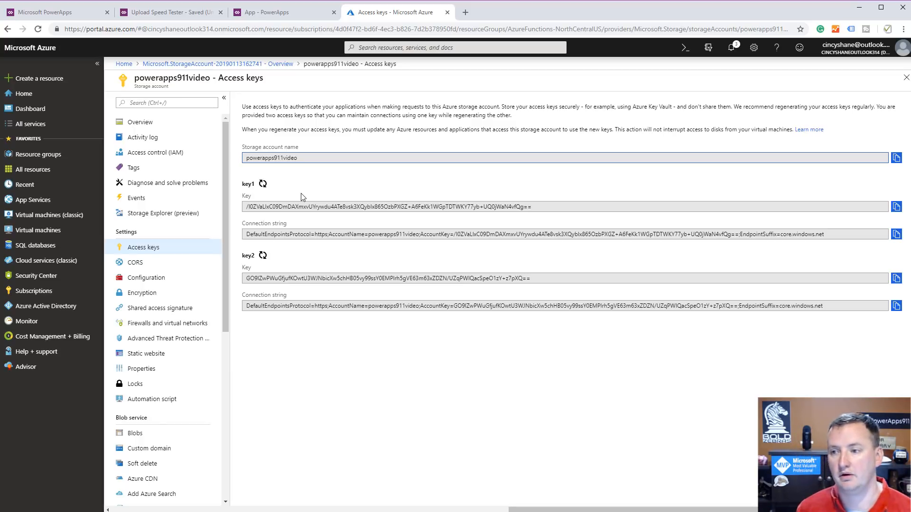
- Search the web in a new browser tab for "azure storage explorer" and open Microsoft's Azure Storage Explorer page
{"action": "left_click", "coordinate": [467, 12]}
{"action": "left_click", "coordinate": [261, 159]}
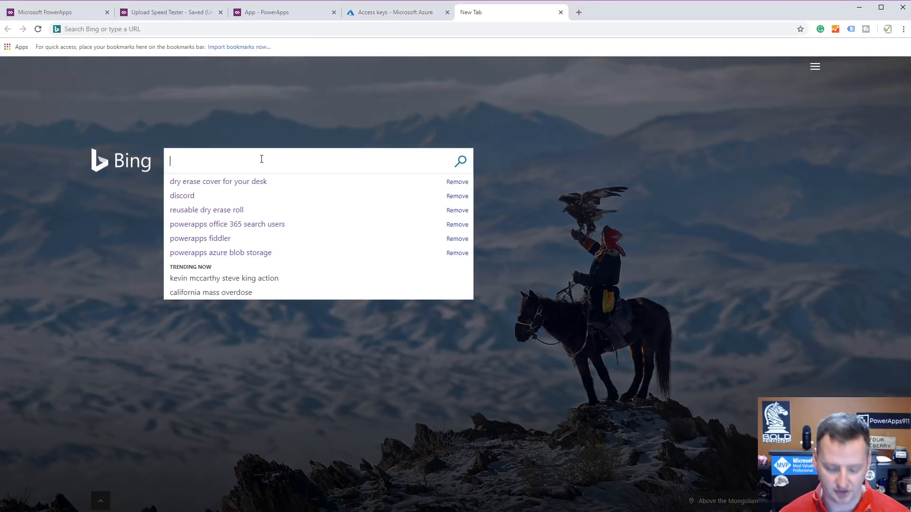
{"action": "type", "text": "az"}
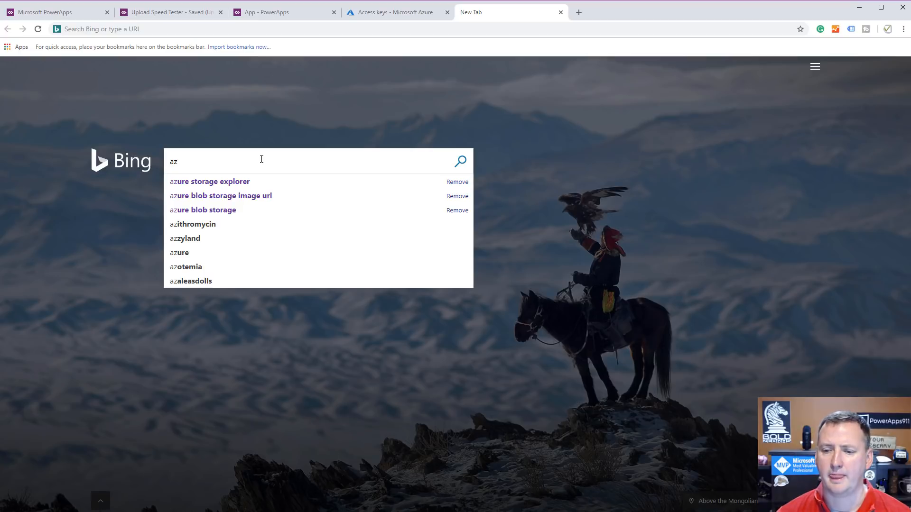
{"action": "key", "text": "Down"}
{"action": "key", "text": "Return"}
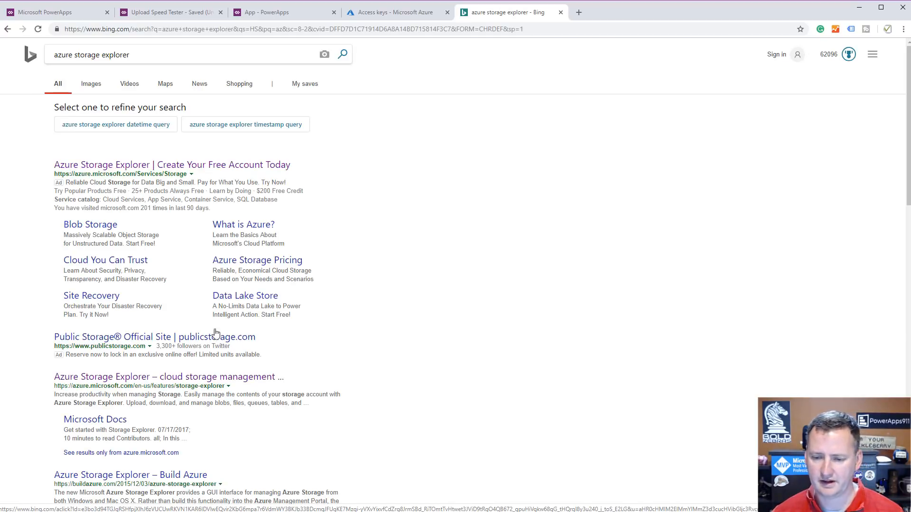
{"action": "left_click", "coordinate": [133, 382]}
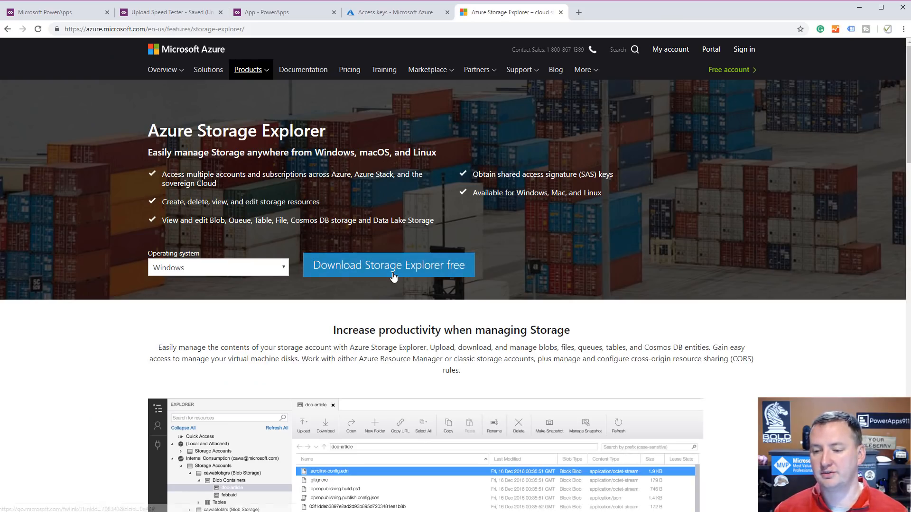
- Download Storage Explorer for the Windows operating system
{"action": "left_click", "coordinate": [283, 269]}
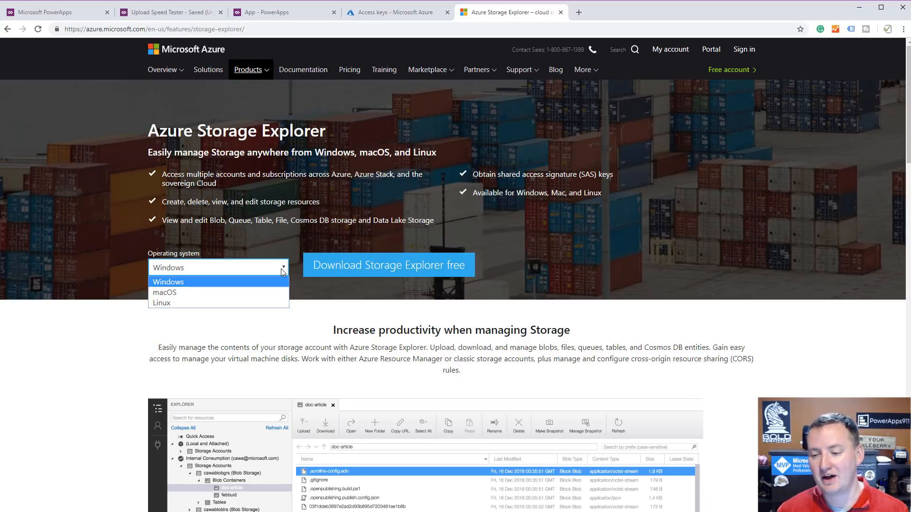
{"action": "left_click", "coordinate": [267, 269]}
{"action": "left_click", "coordinate": [368, 269]}
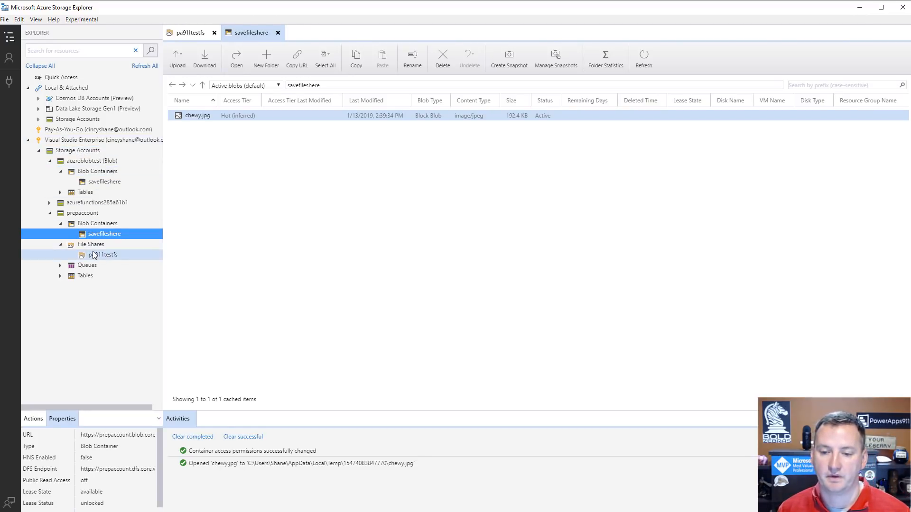
- In Azure Storage Explorer, collapse the prepaccount and auzreblobtest accounts, refresh all resources and expand the powerapps911video storage account
{"action": "left_click", "coordinate": [49, 213]}
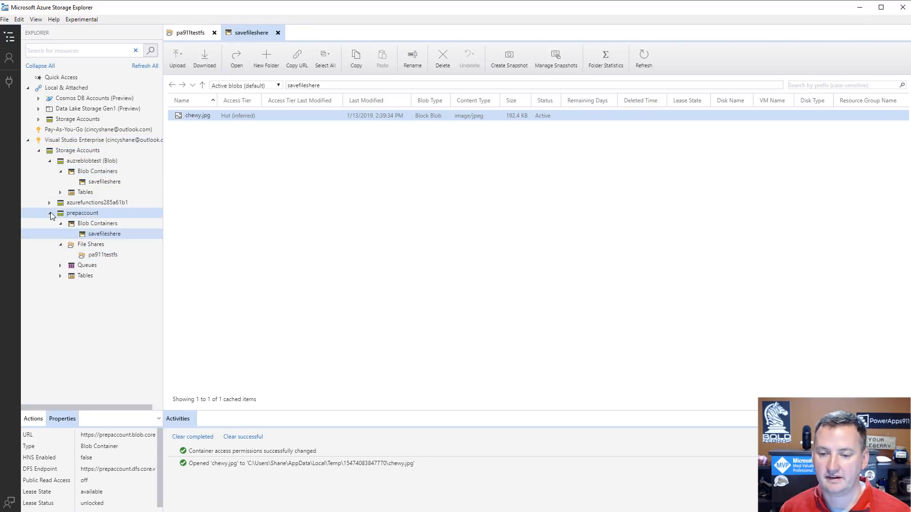
{"action": "left_click", "coordinate": [49, 161]}
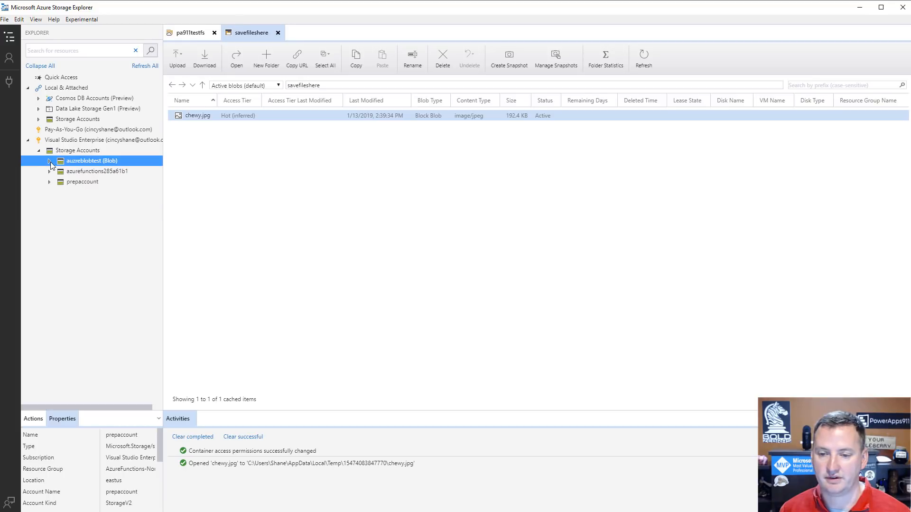
{"action": "left_click", "coordinate": [148, 67]}
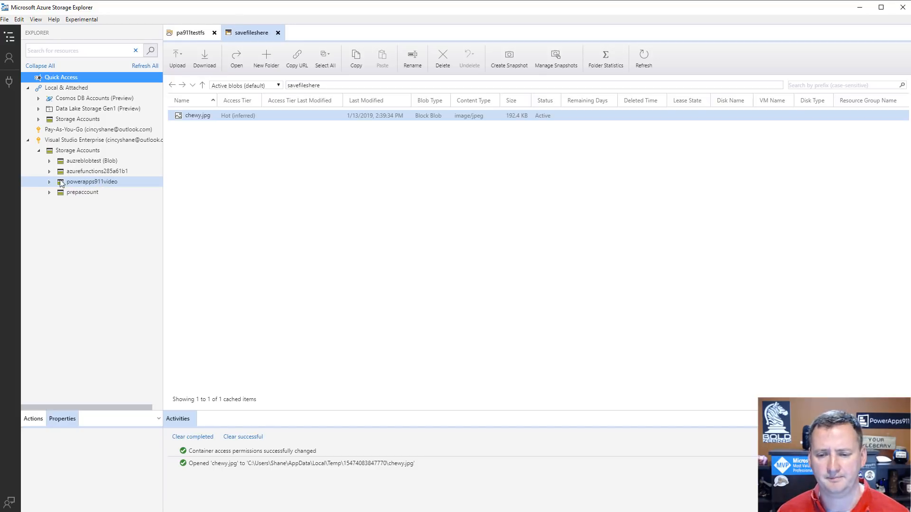
{"action": "double_click", "coordinate": [98, 182]}
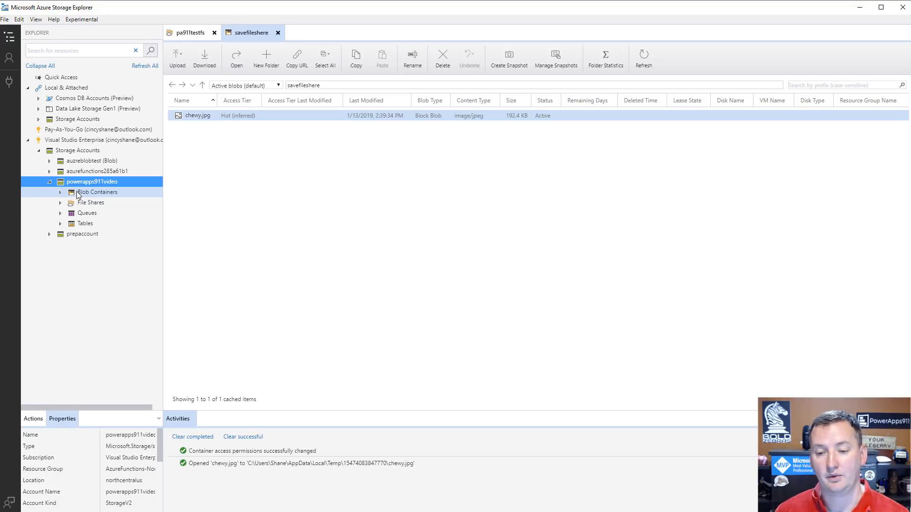
- Create a blob container named videodemo in the powerapps911video storage account
{"action": "left_click", "coordinate": [61, 194]}
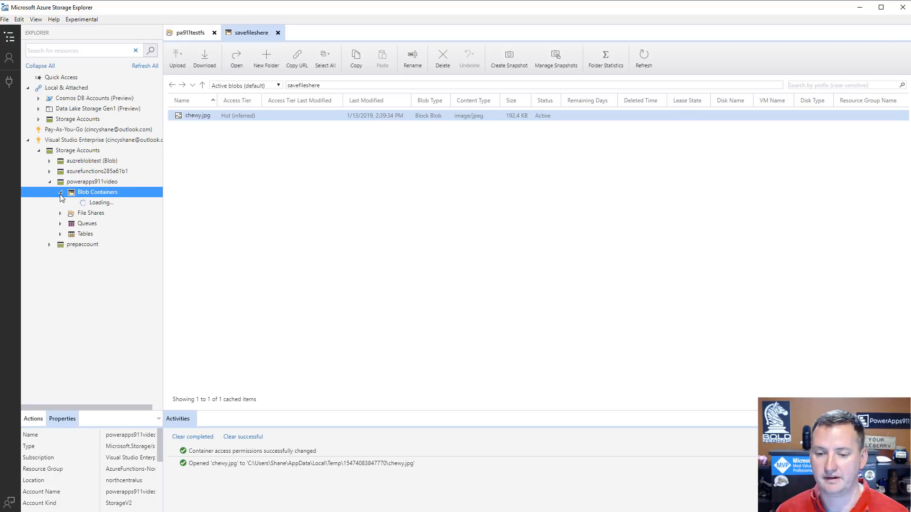
{"action": "right_click", "coordinate": [101, 192]}
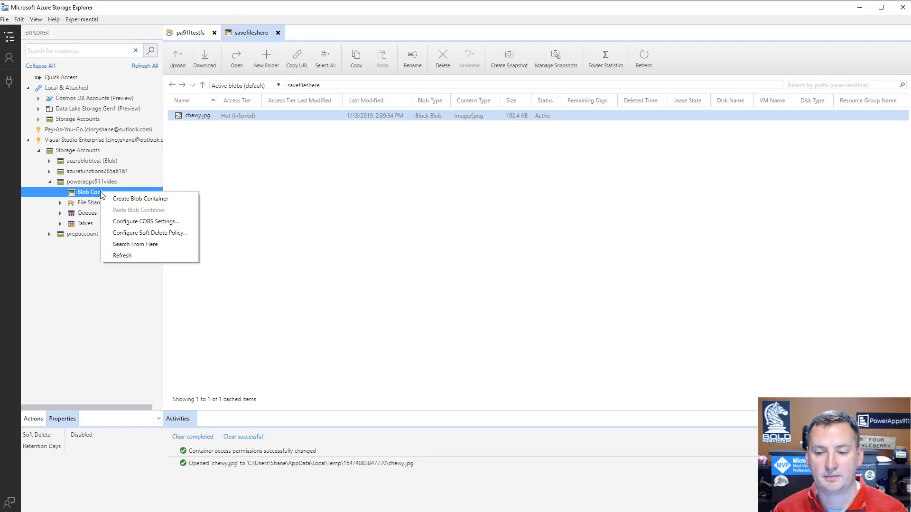
{"action": "left_click", "coordinate": [175, 201]}
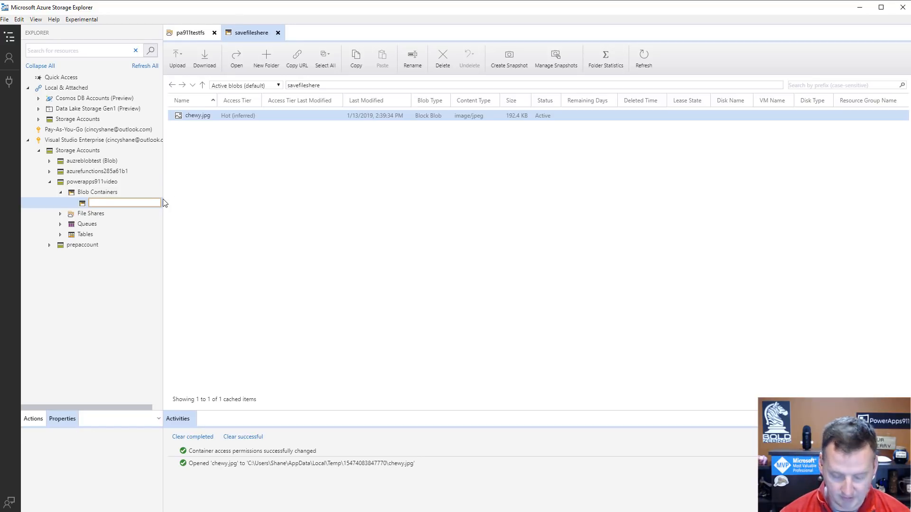
{"action": "type", "text": "videod"}
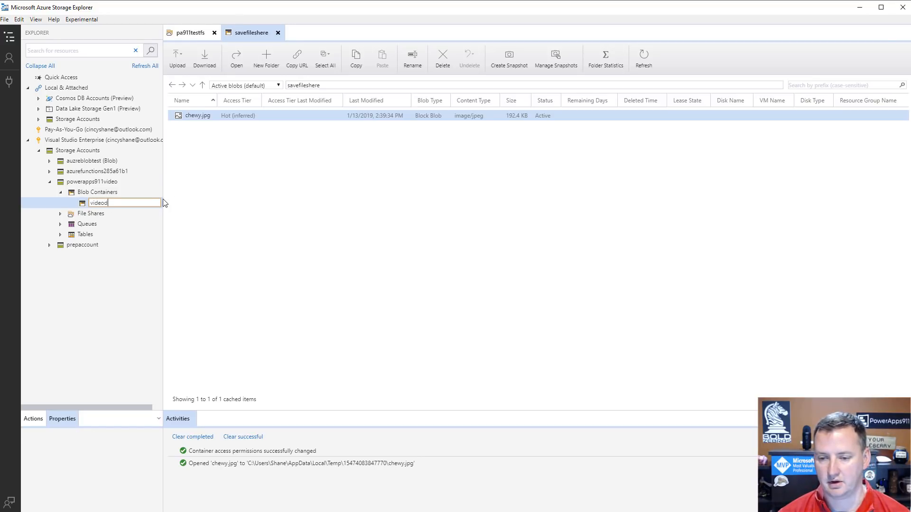
{"action": "type", "text": "emo"}
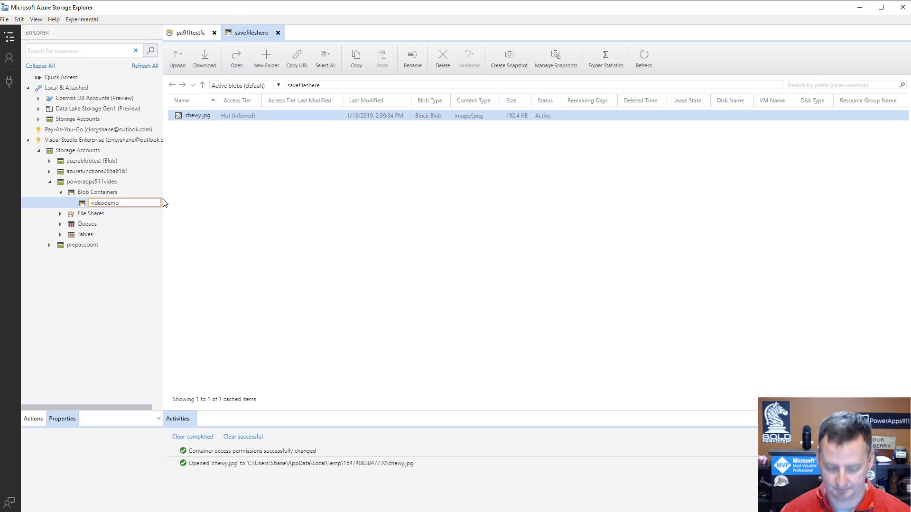
{"action": "key", "text": "Return"}
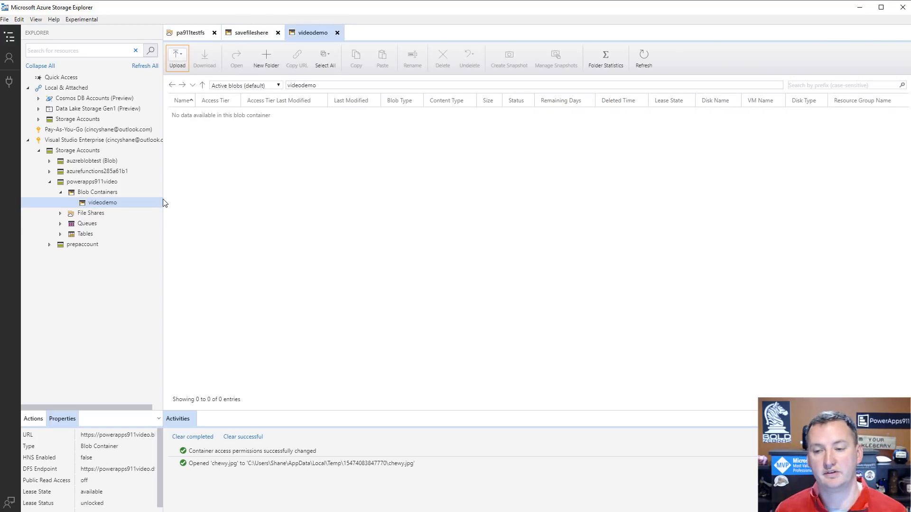
{"action": "left_click", "coordinate": [184, 63]}
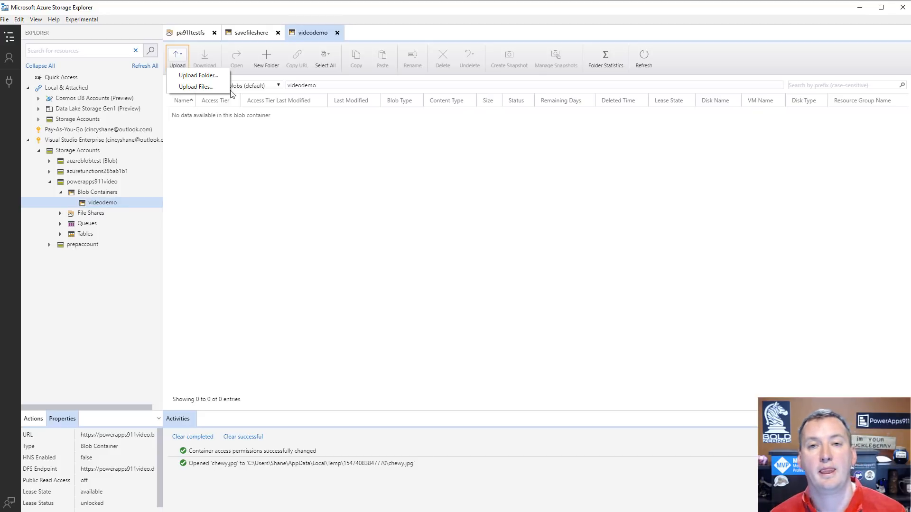
{"action": "left_click", "coordinate": [316, 169]}
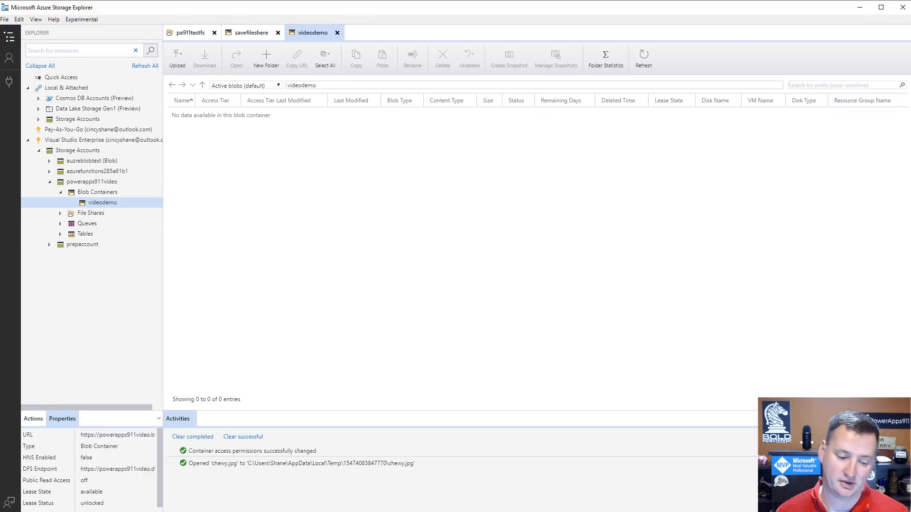
- Switch to the PowerApps site in the browser and create a blank canvas app, signing in with the PowerApps911 account
{"action": "key", "text": "alt+Tab"}
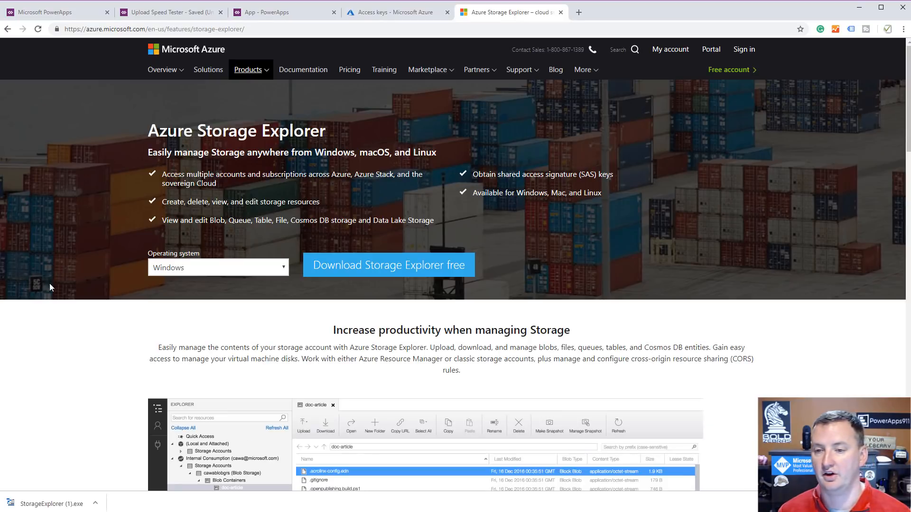
{"action": "left_click", "coordinate": [57, 8]}
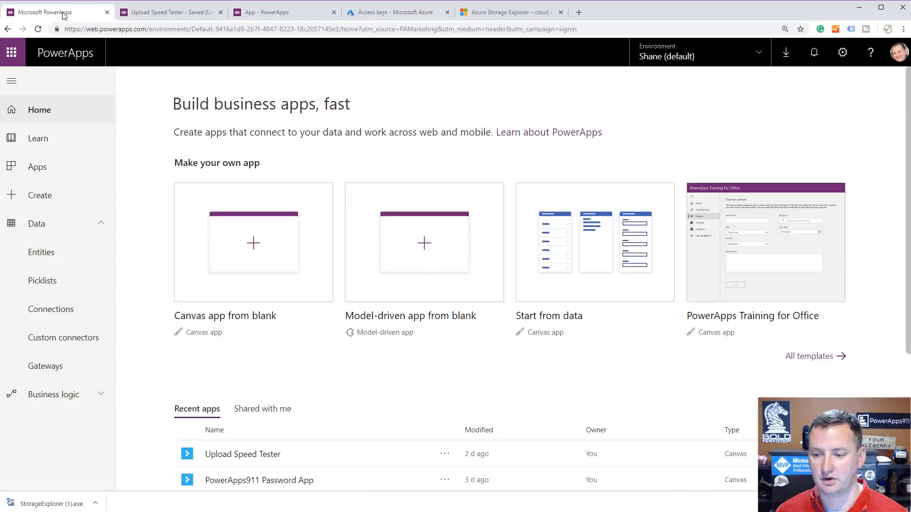
{"action": "mouse_move", "coordinate": [288, 330]}
{"action": "left_click", "coordinate": [256, 406]}
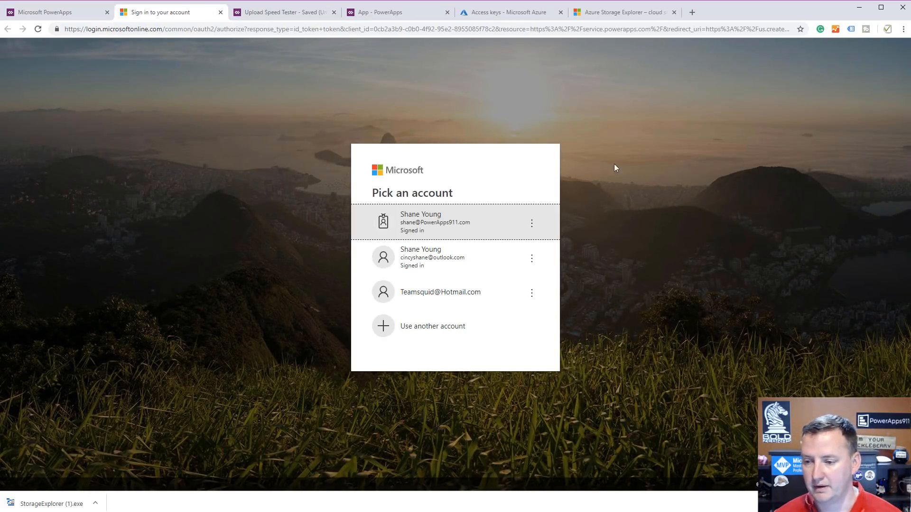
{"action": "left_click", "coordinate": [463, 221]}
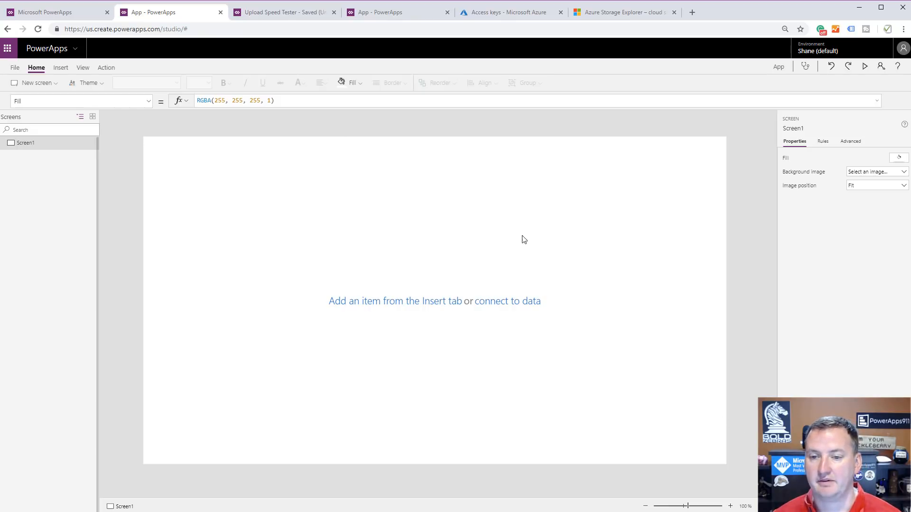
- Start adding a data source to the blank app through a new connection and choose the Azure Blob Storage connector
{"action": "left_click", "coordinate": [82, 71]}
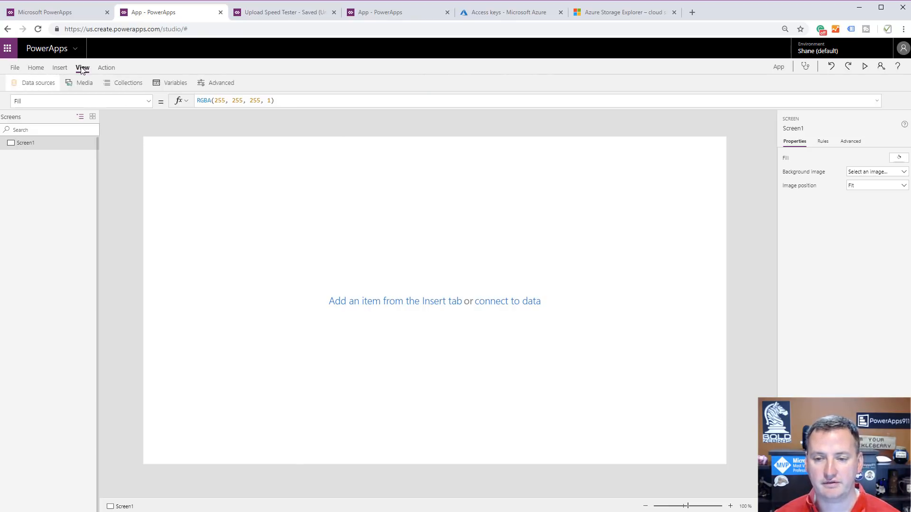
{"action": "left_click", "coordinate": [41, 84]}
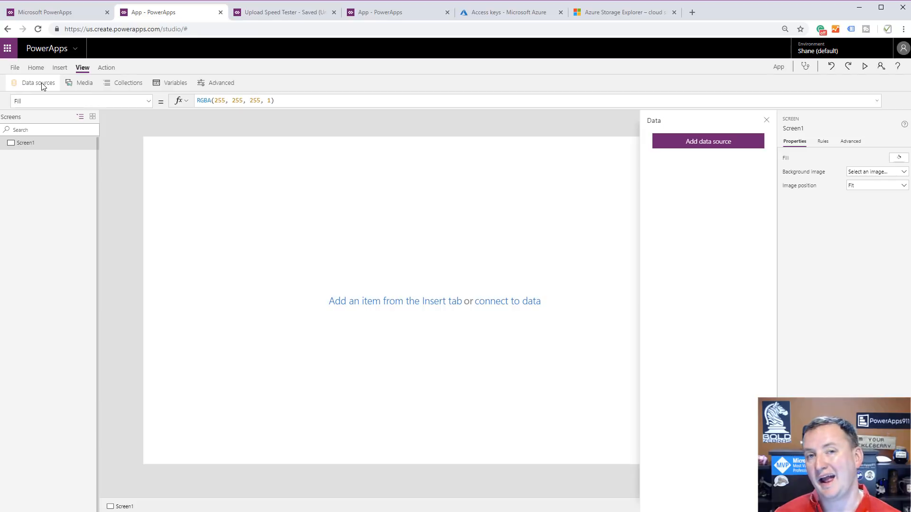
{"action": "left_click", "coordinate": [672, 144]}
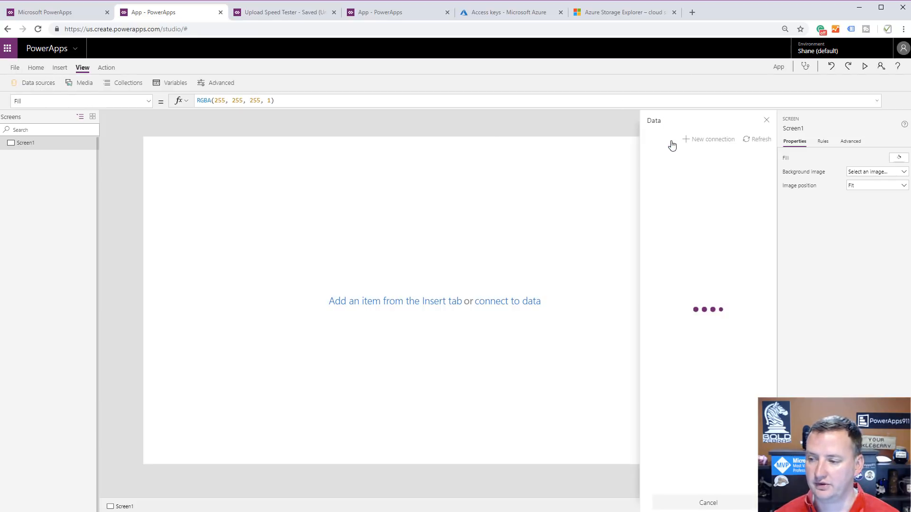
{"action": "left_click", "coordinate": [708, 139]}
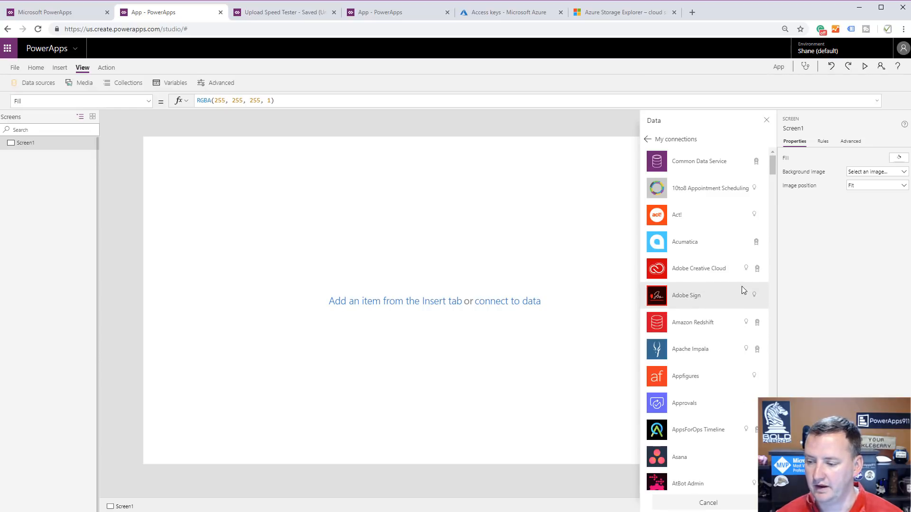
{"action": "scroll", "coordinate": [716, 302], "scroll_direction": "down", "scroll_amount": 2}
{"action": "scroll", "coordinate": [717, 301], "scroll_direction": "down", "scroll_amount": 10}
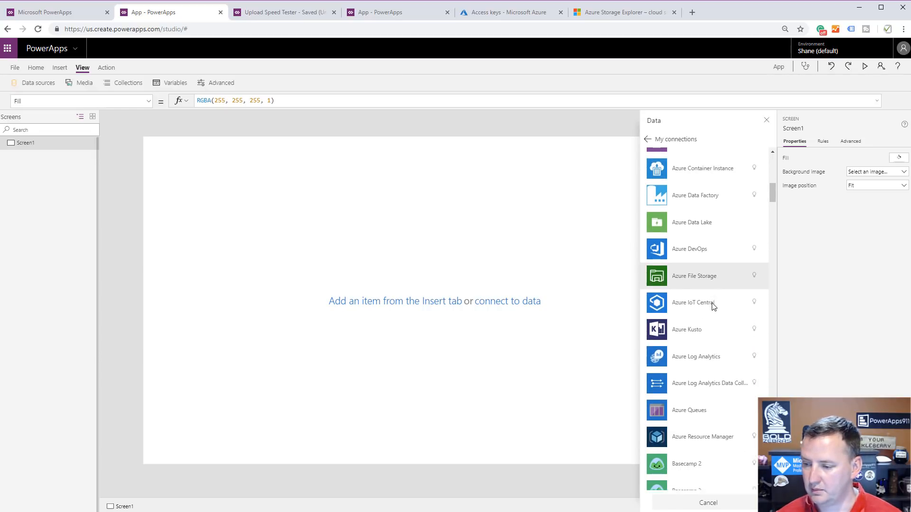
{"action": "scroll", "coordinate": [712, 306], "scroll_direction": "up", "scroll_amount": 4}
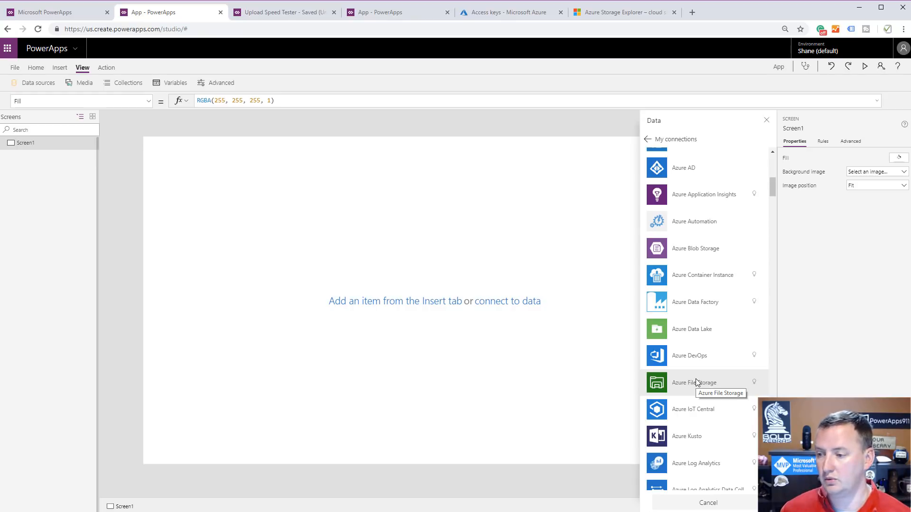
{"action": "left_click", "coordinate": [707, 253]}
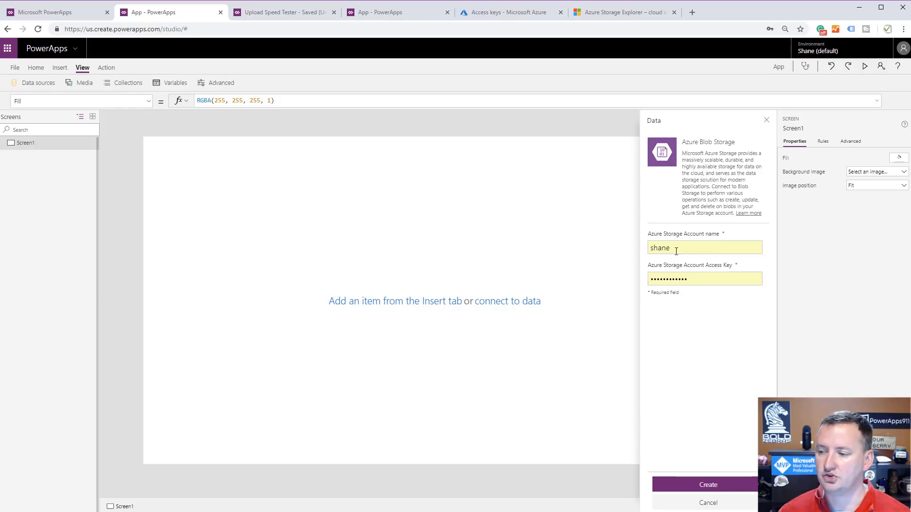
- Copy the storage account name powerapps911video from the access keys page in the Azure portal
{"action": "left_click", "coordinate": [551, 15]}
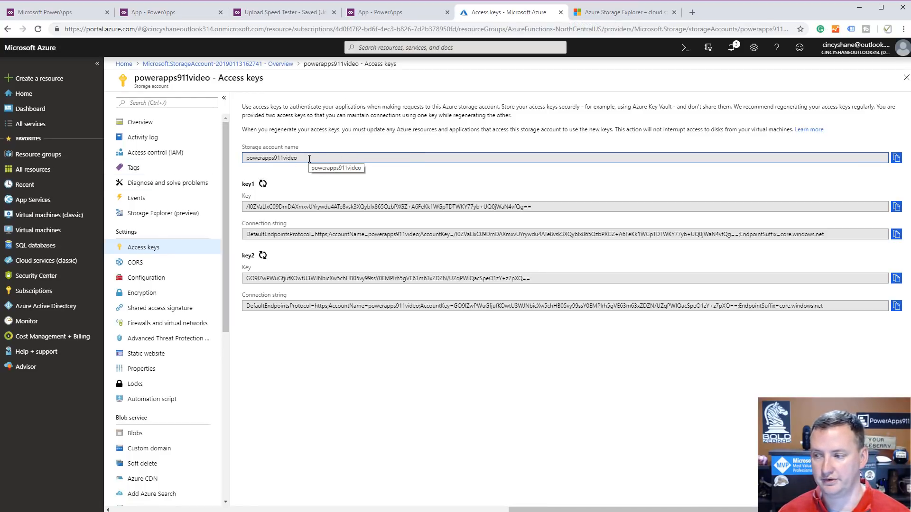
{"action": "double_click", "coordinate": [292, 159]}
{"action": "key", "text": "ctrl+c"}
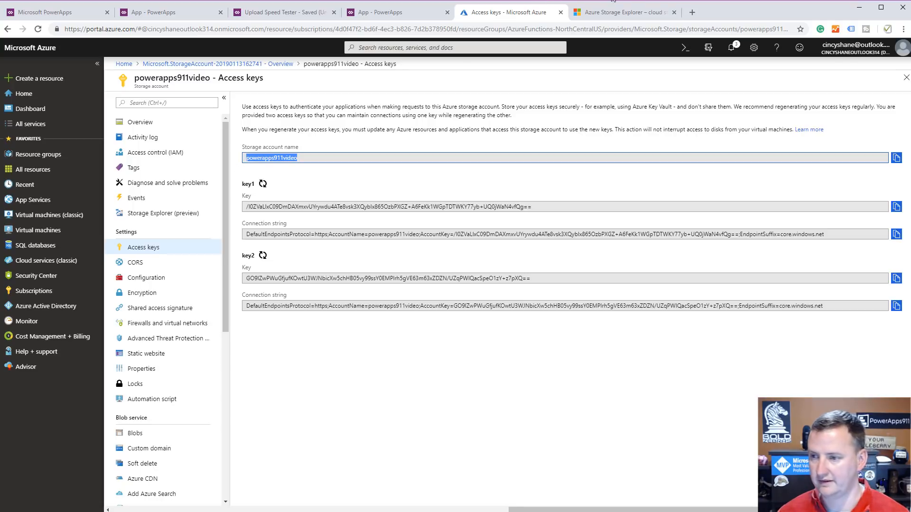
- Close the browser page of the older PowerApps app with the file gallery, discarding its unsaved changes
{"action": "left_click", "coordinate": [599, 15]}
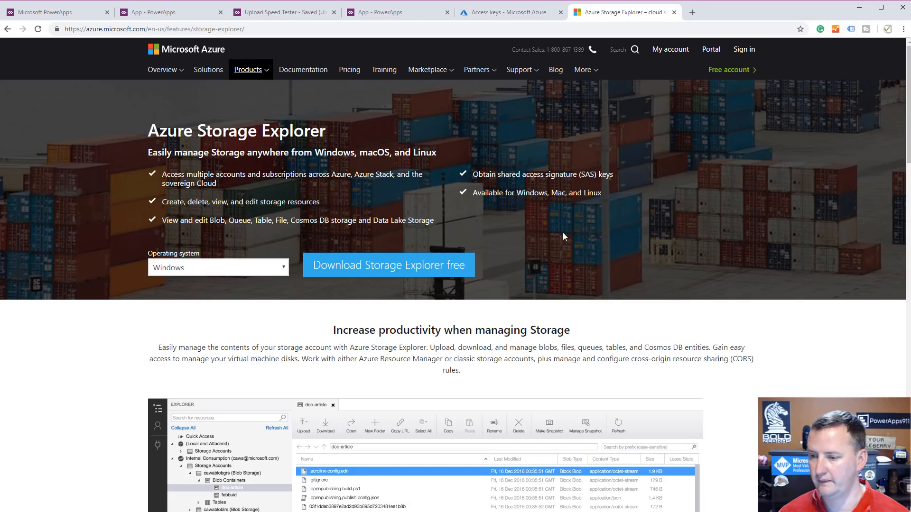
{"action": "left_click", "coordinate": [420, 18]}
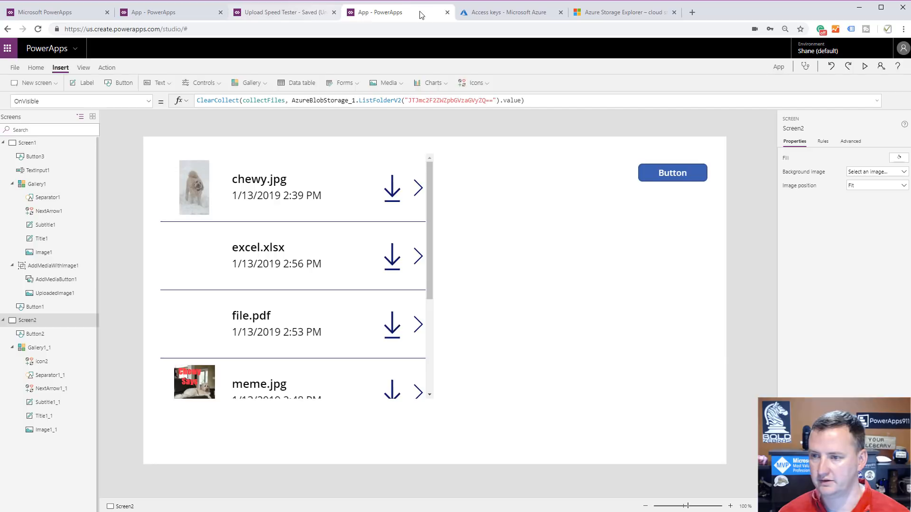
{"action": "left_click", "coordinate": [447, 13]}
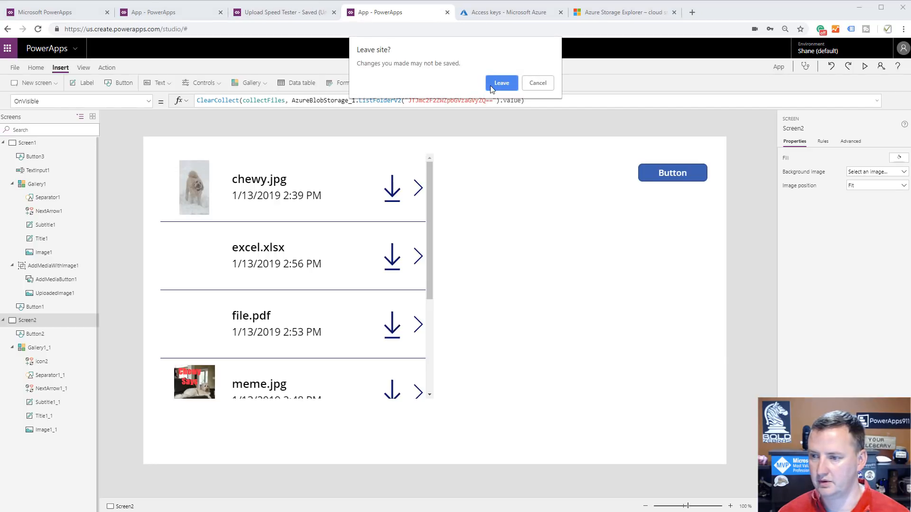
{"action": "left_click", "coordinate": [499, 83]}
- Enter powerapps911video as the Azure Storage account name of the new Azure Blob Storage connection
{"action": "left_click", "coordinate": [181, 12]}
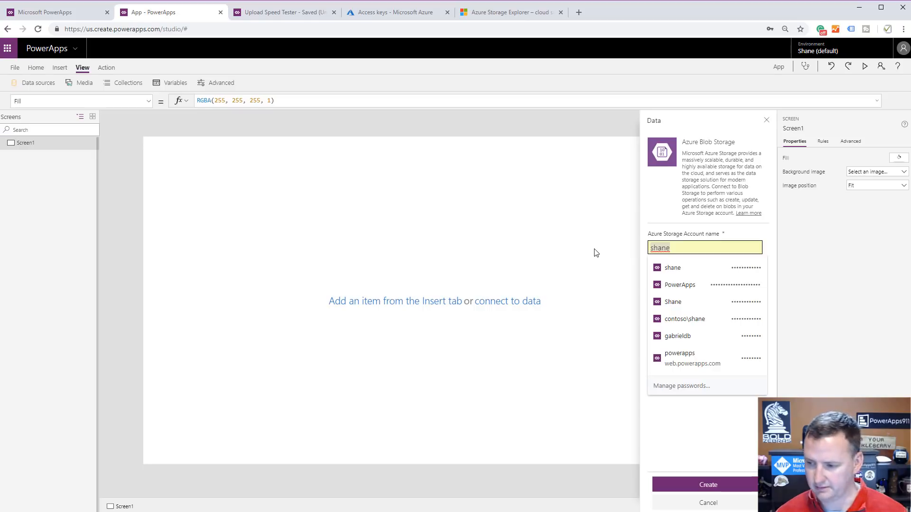
{"action": "key", "text": "ctrl+v"}
{"action": "left_click", "coordinate": [706, 280]}
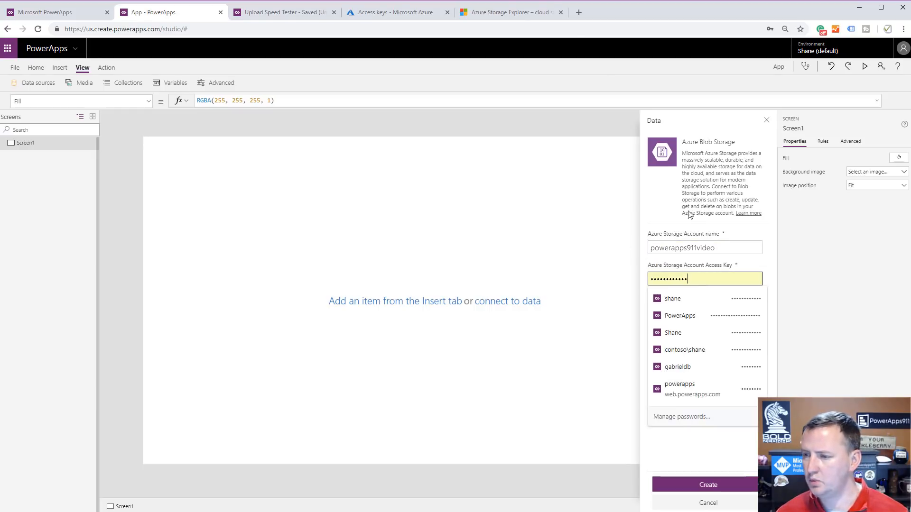
- Close the Azure Storage Explorer web page and copy the key1 access key of powerapps911video from the Azure portal
{"action": "left_click", "coordinate": [522, 17]}
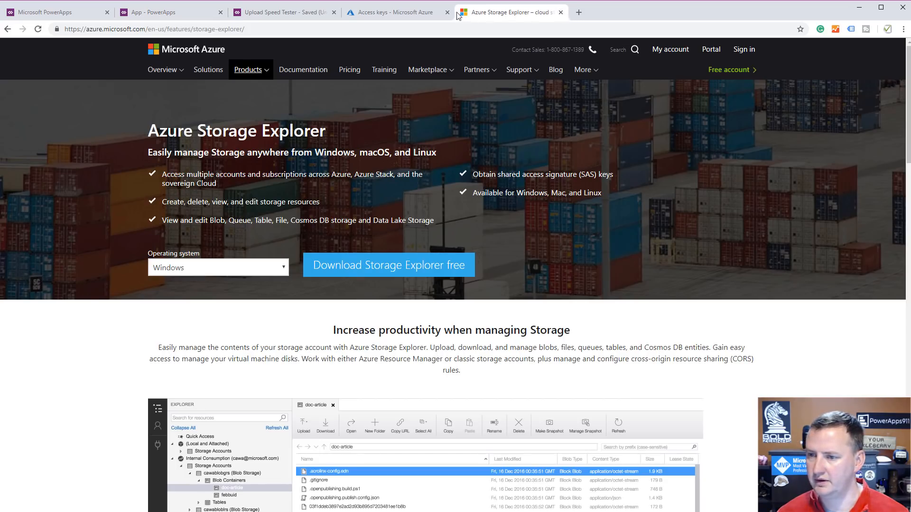
{"action": "key", "text": "ctrl+w"}
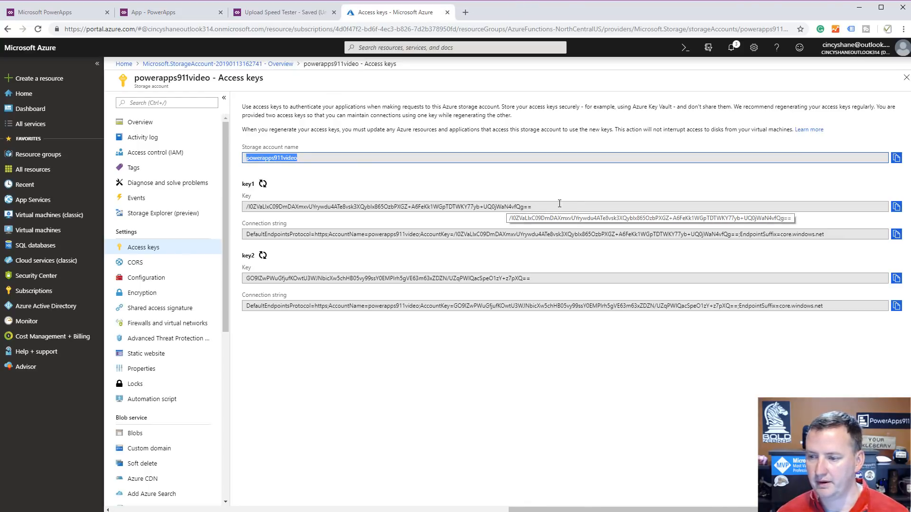
{"action": "left_click", "coordinate": [895, 207]}
- Replace the prefilled Azure Storage account access key with the copied key and create the blob storage connection in the blank app
{"action": "left_click", "coordinate": [179, 17]}
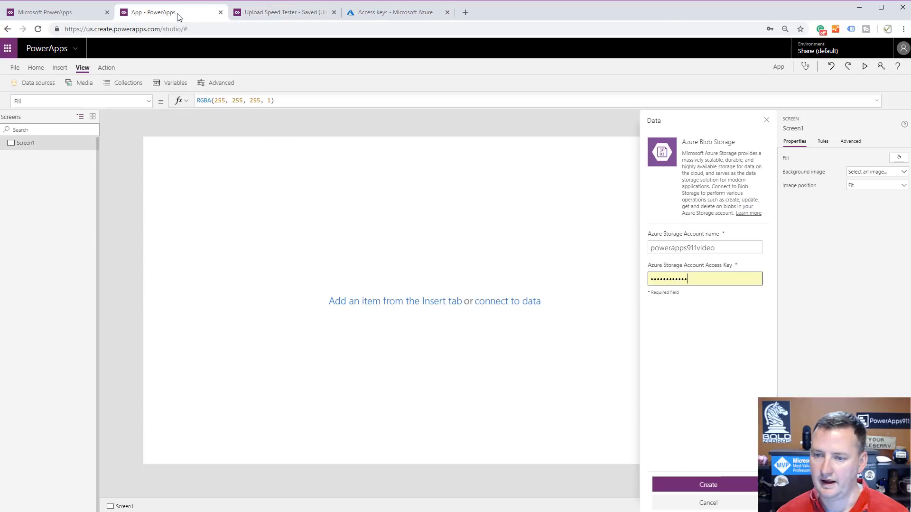
{"action": "double_click", "coordinate": [702, 280]}
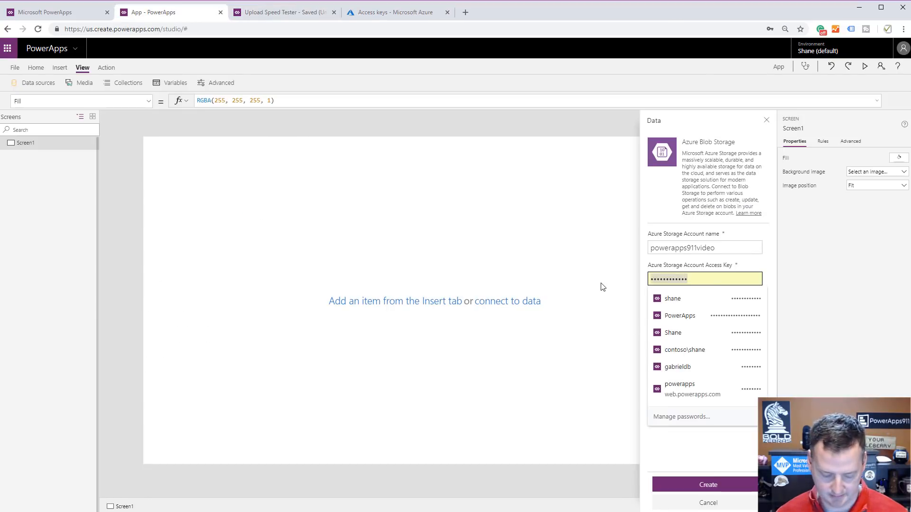
{"action": "key", "text": "ctrl+v"}
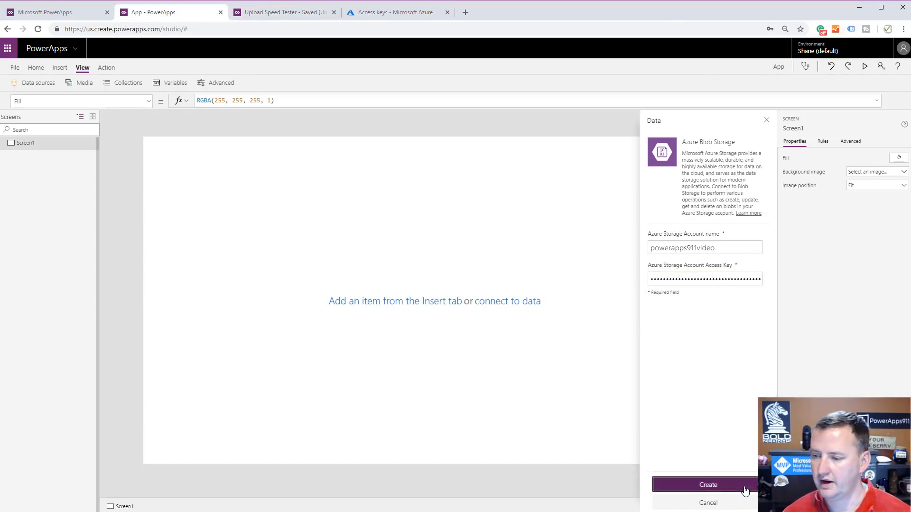
{"action": "left_click", "coordinate": [745, 491]}
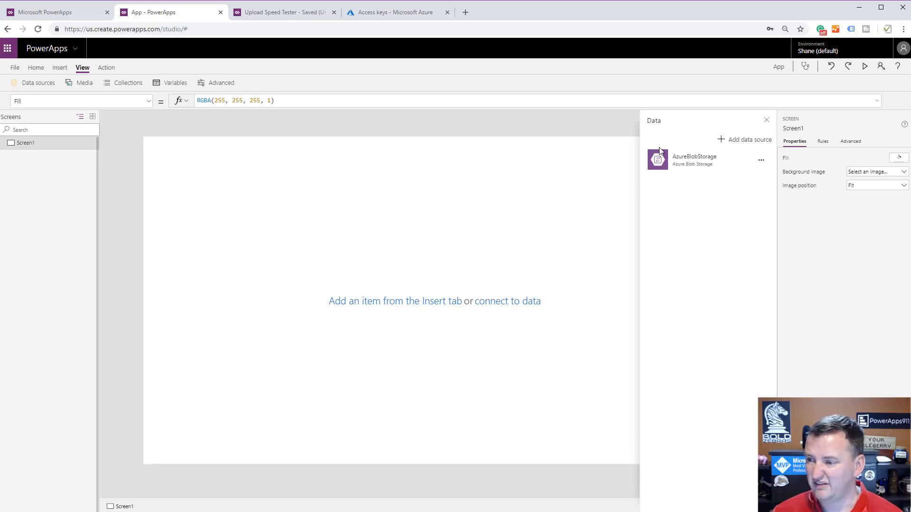
{"action": "left_click", "coordinate": [766, 120]}
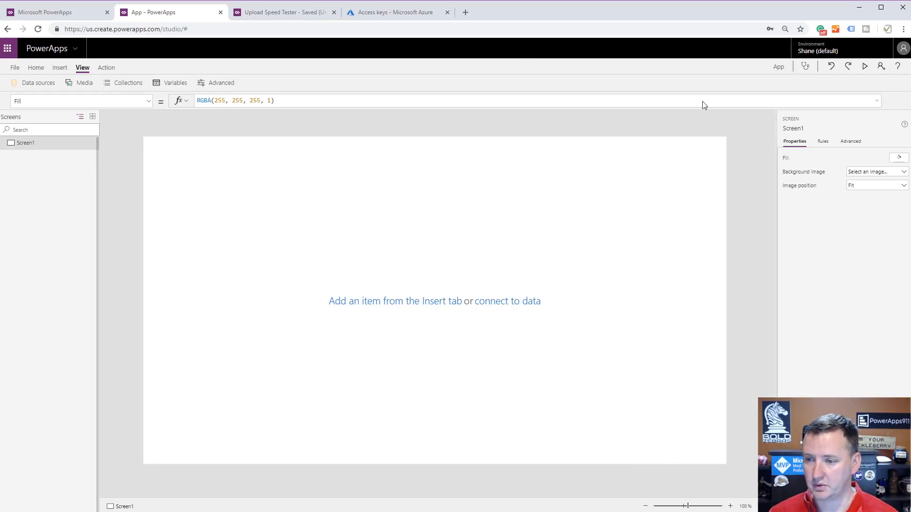
- Insert an Add picture media control on Screen1
{"action": "left_click", "coordinate": [60, 68]}
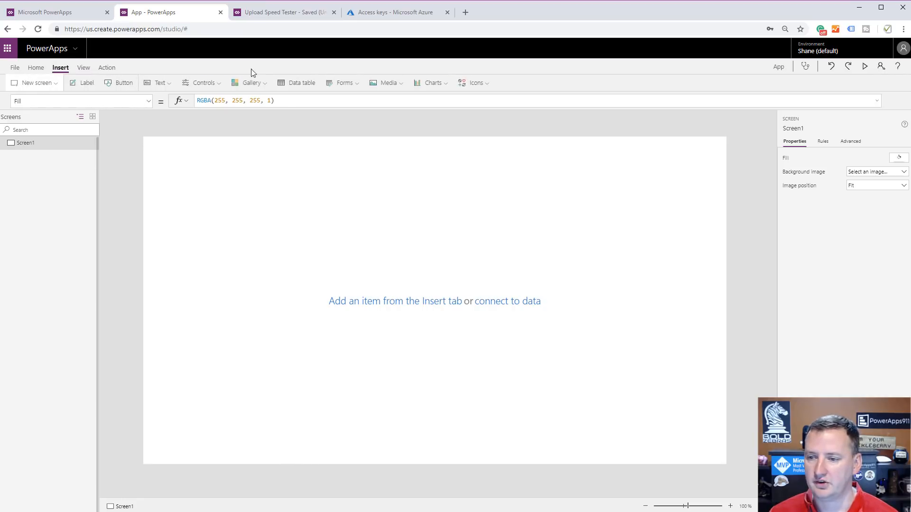
{"action": "left_click", "coordinate": [388, 83]}
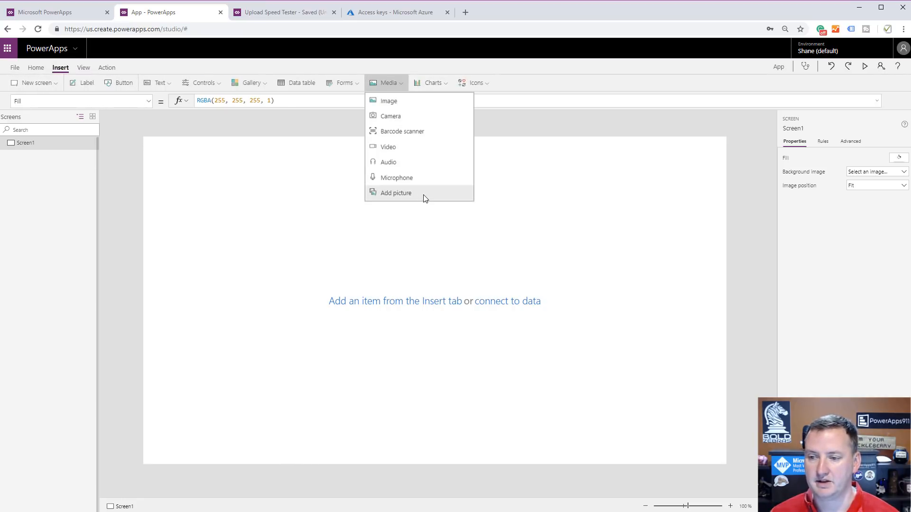
{"action": "left_click", "coordinate": [425, 198]}
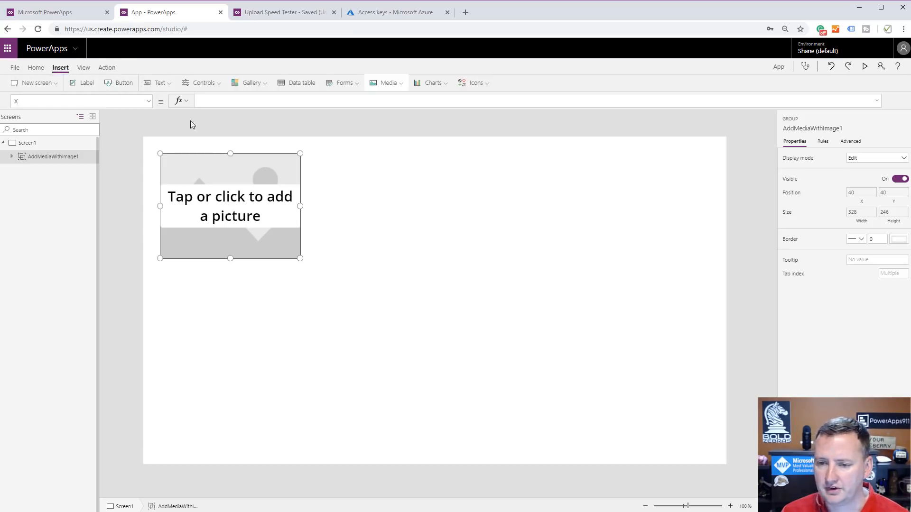
- Add a text input below the picture control at about X 40, Y 319, and a button beneath it at about X 124, Y 411
{"action": "left_click", "coordinate": [148, 82]}
{"action": "left_click", "coordinate": [166, 115]}
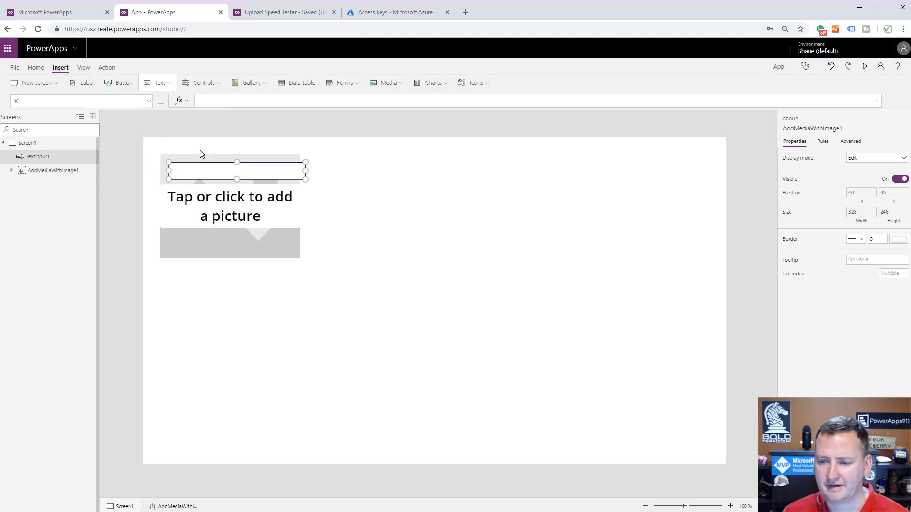
{"action": "left_click_drag", "start_coordinate": [197, 172], "coordinate": [177, 274]}
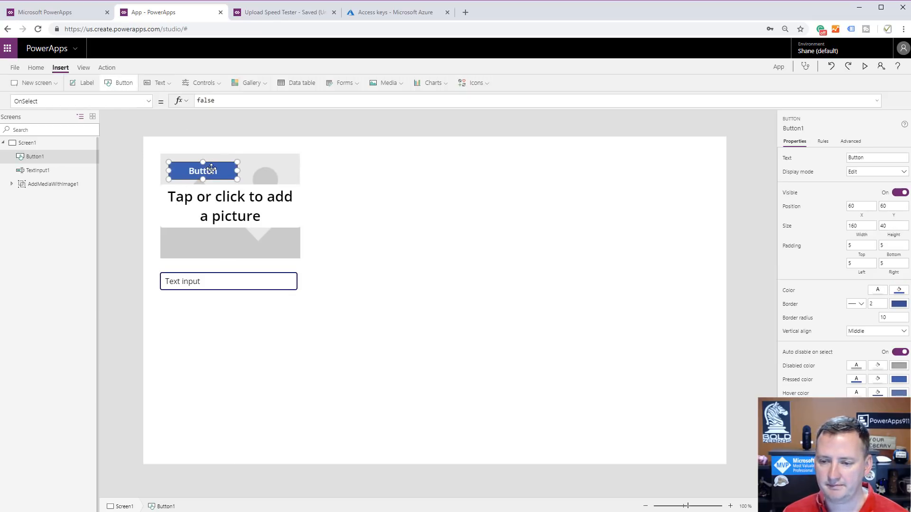
{"action": "left_click_drag", "start_coordinate": [213, 169], "coordinate": [239, 321]}
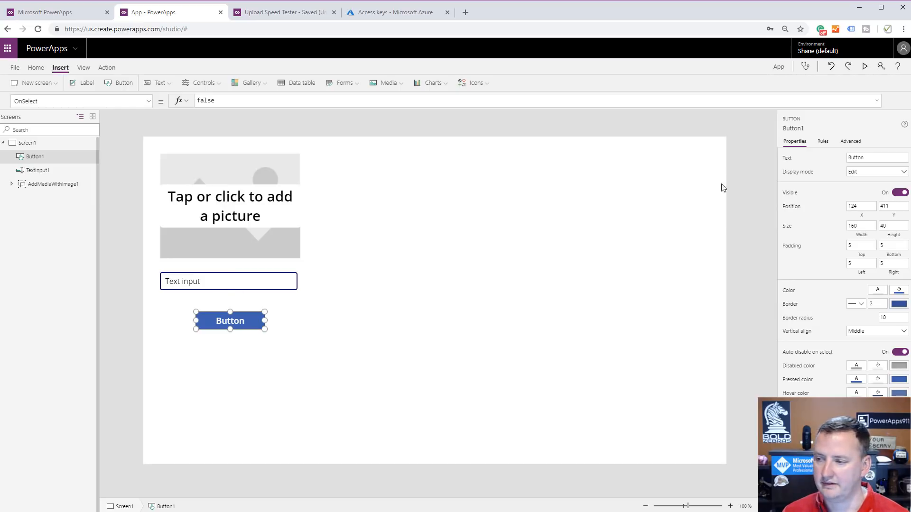
- Clear the text input's default value and set its hint text to "type filename with extension"
{"action": "left_click", "coordinate": [273, 285]}
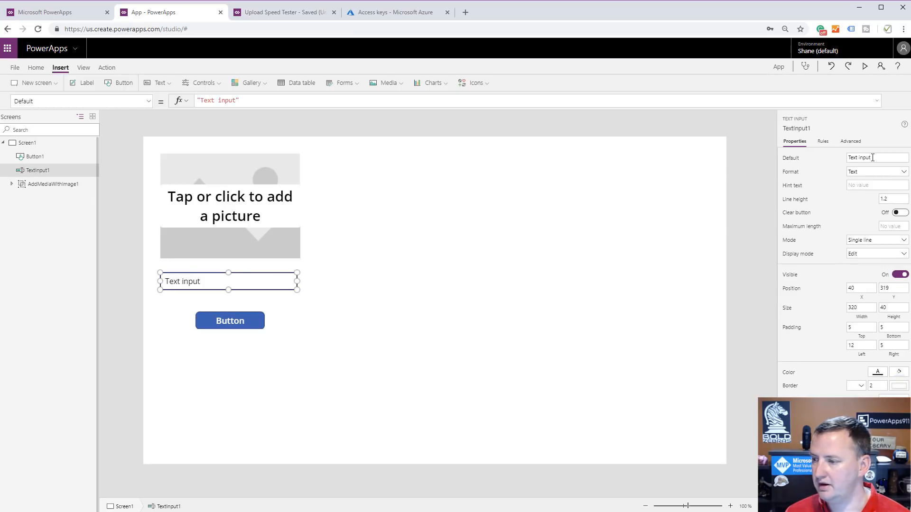
{"action": "left_click", "coordinate": [850, 158]}
{"action": "key", "text": "BackSpace"}
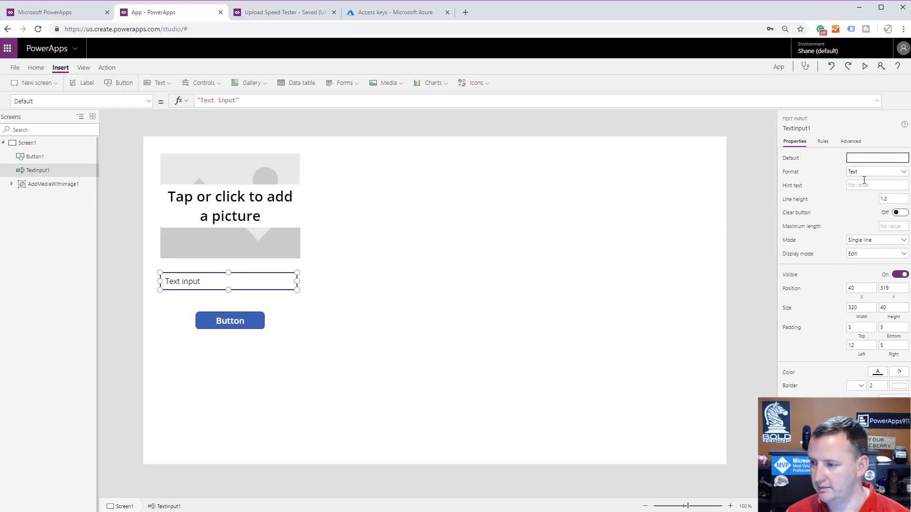
{"action": "left_click", "coordinate": [867, 184]}
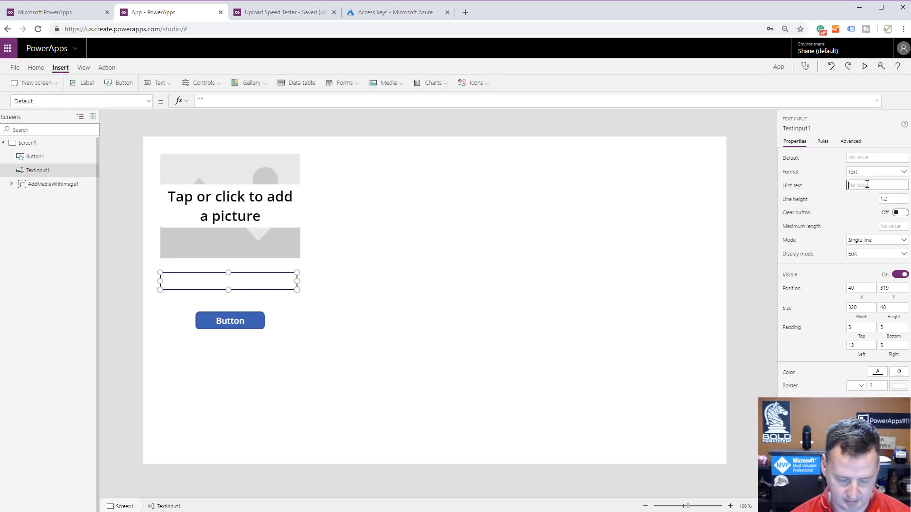
{"action": "type", "text": "en"}
{"action": "key", "text": "BackSpace"}
{"action": "key", "text": "BackSpace"}
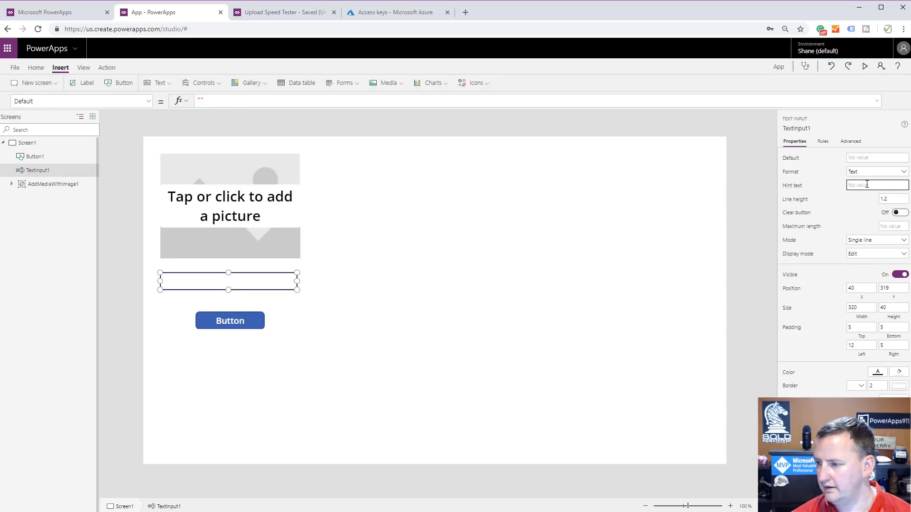
{"action": "type", "text": "type filename w"}
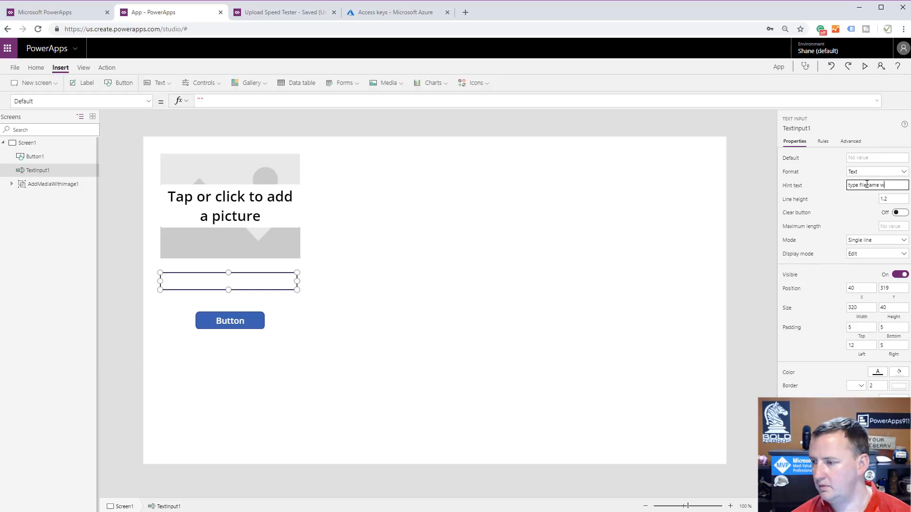
{"action": "type", "text": "ith extension"}
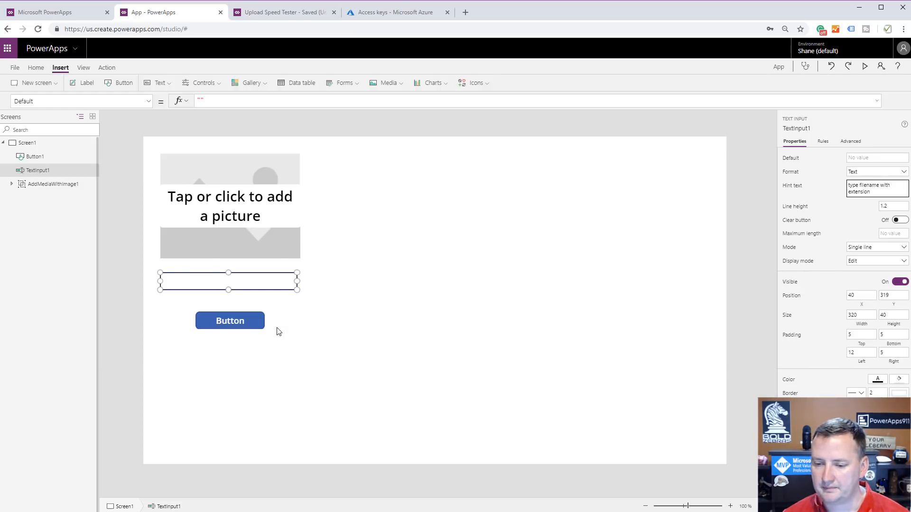
{"action": "left_click", "coordinate": [324, 308]}
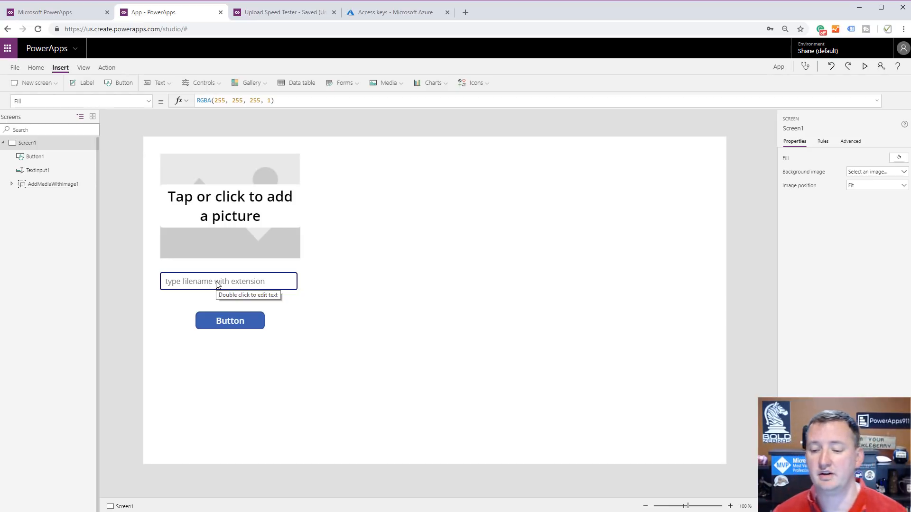
- Set the button's text to "Save to Azure"
{"action": "left_click", "coordinate": [232, 319]}
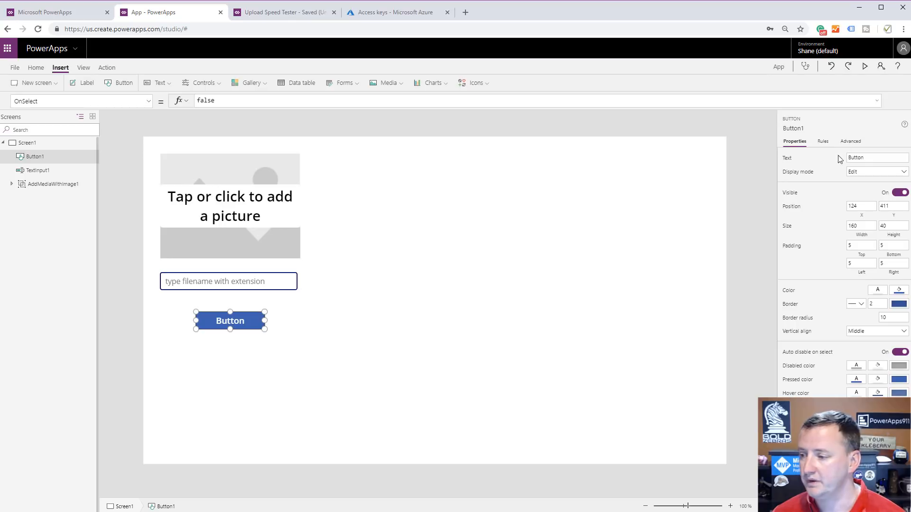
{"action": "left_click", "coordinate": [877, 157]}
{"action": "type", "text": "Save"}
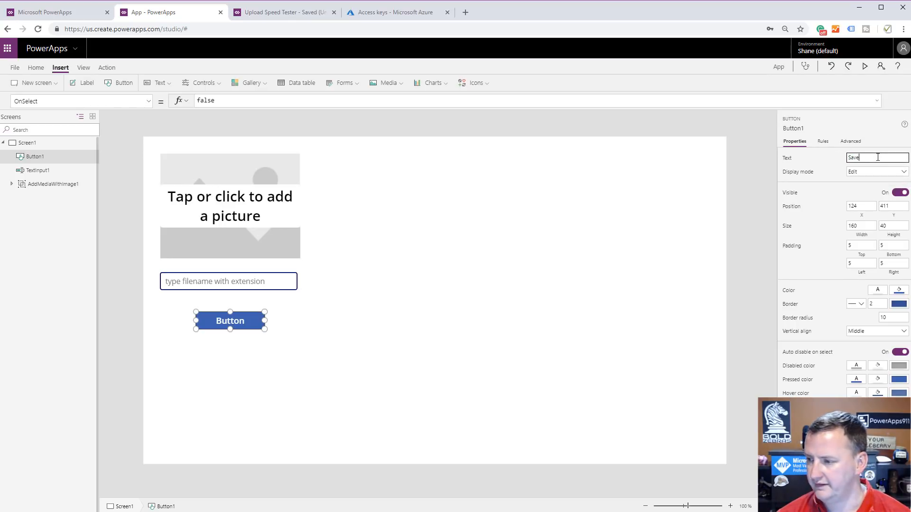
{"action": "type", "text": " to Azure"}
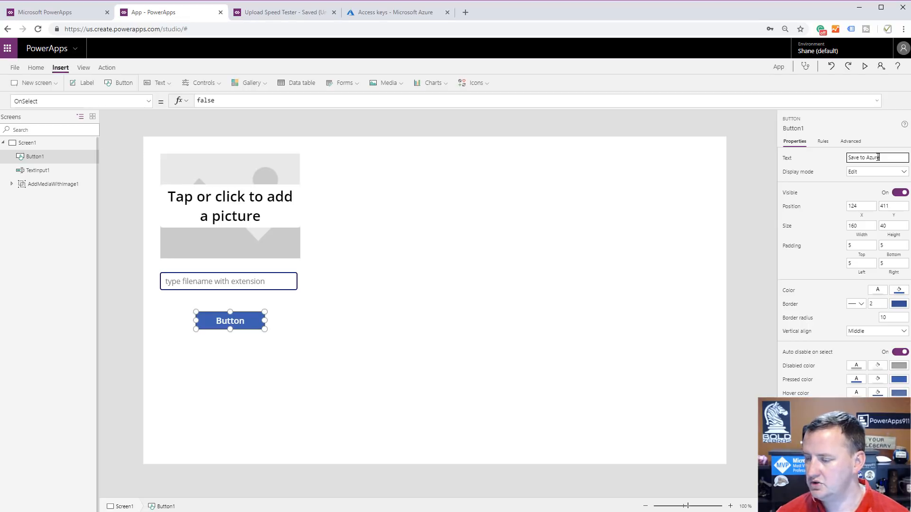
{"action": "left_click", "coordinate": [449, 279]}
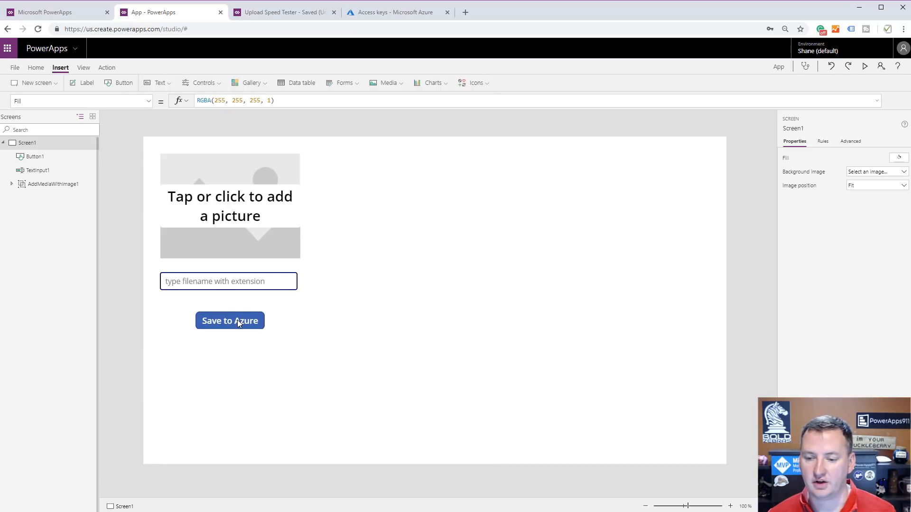
- Replace the Save to Azure button's OnSelect formula with the start of an AzureBlobStorage.CreateFile call
{"action": "left_click", "coordinate": [237, 319]}
{"action": "double_click", "coordinate": [233, 100]}
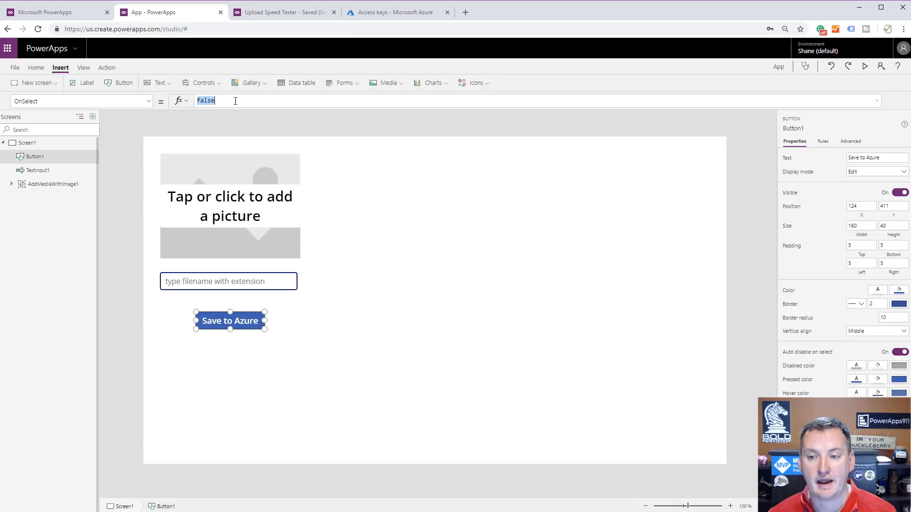
{"action": "type", "text": "azure"}
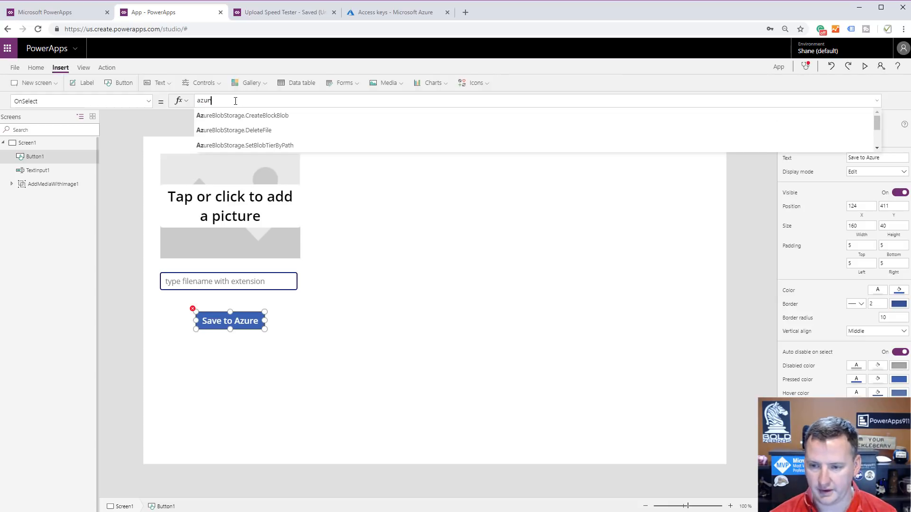
{"action": "key", "text": "Down"}
{"action": "key", "text": "Down"}
{"action": "key", "text": "Down"}
{"action": "key", "text": "Down"}
{"action": "key", "text": "Down"}
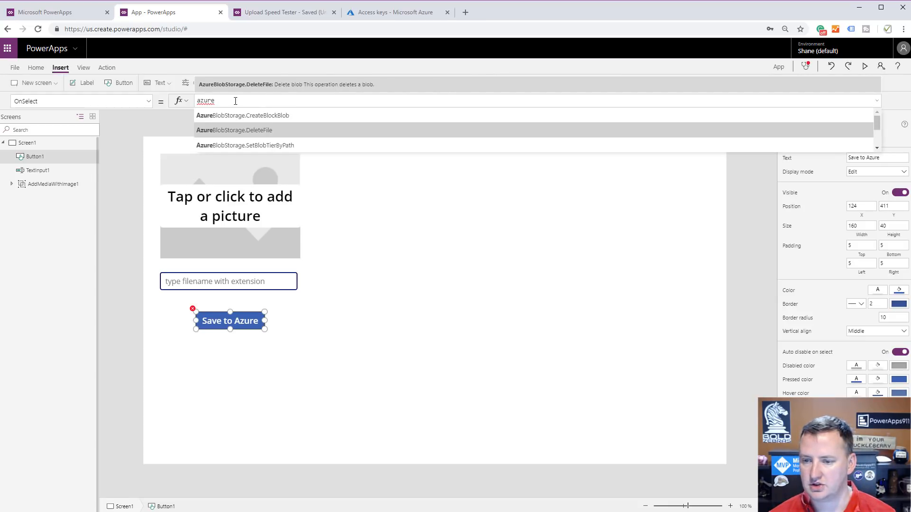
{"action": "key", "text": "Tab"}
{"action": "type", "text": "."}
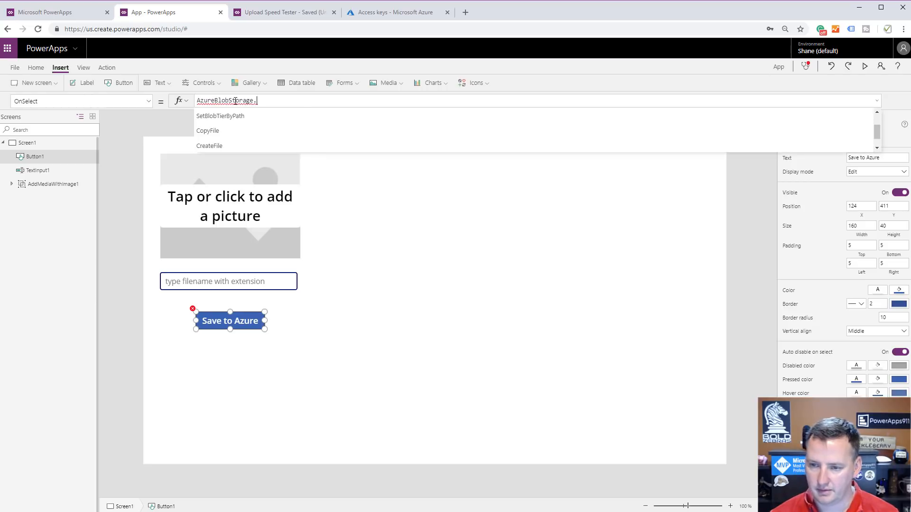
{"action": "key", "text": "Down"}
{"action": "key", "text": "Down"}
{"action": "key", "text": "Down"}
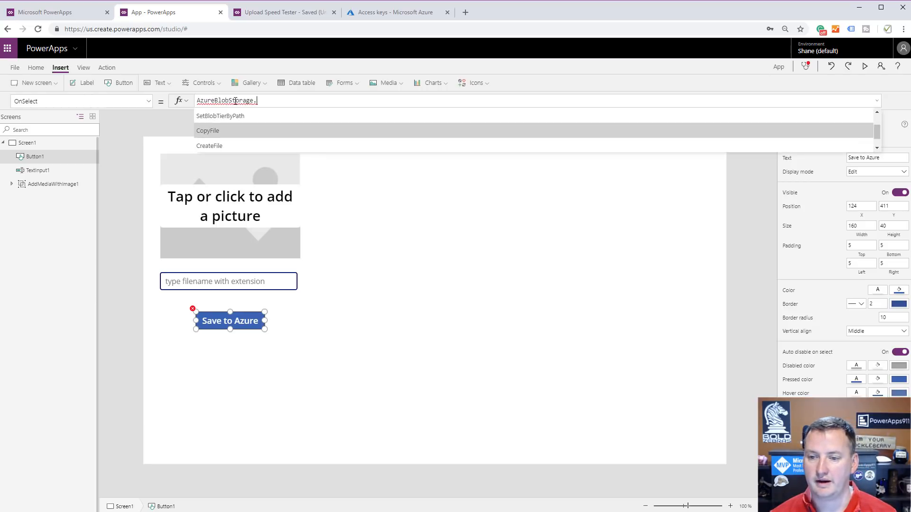
{"action": "key", "text": "Tab"}
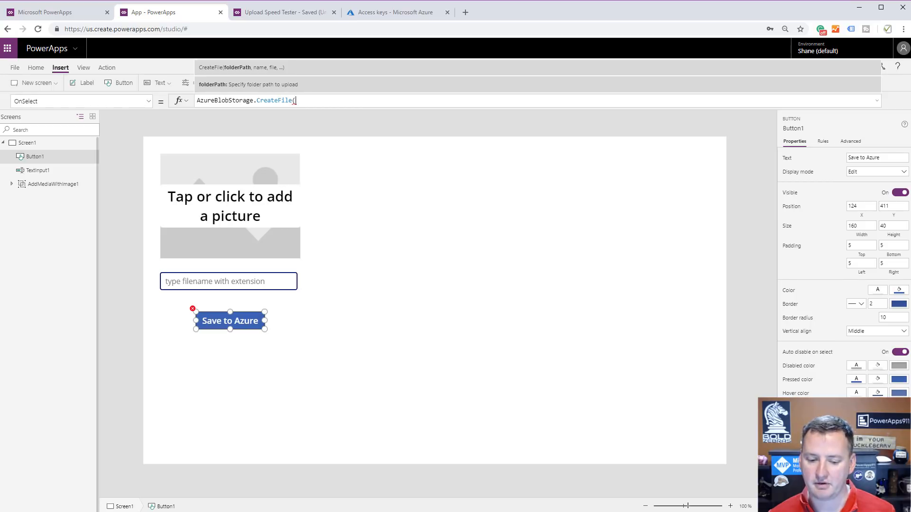
- Check the container name in Azure Storage Explorer, and give CreateFile "videodemo" as folder path and TextInput1.Text as name
{"action": "key", "text": "alt+Tab"}
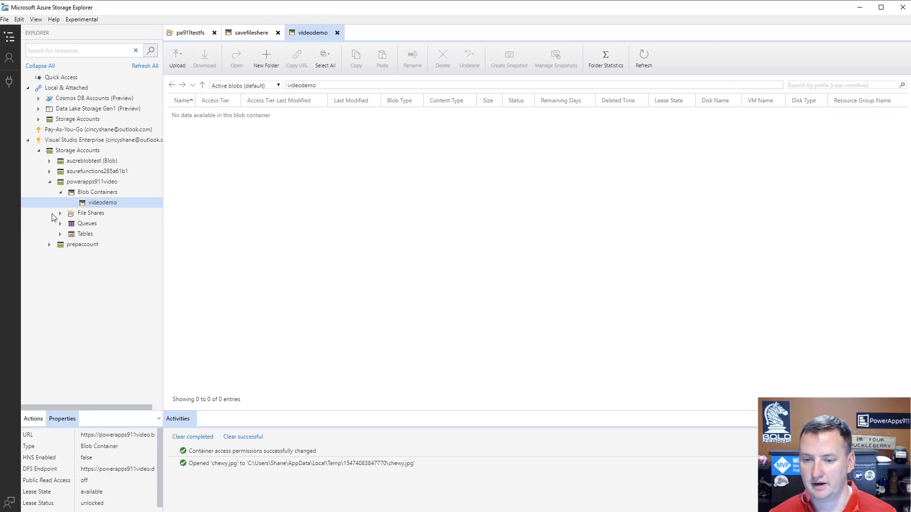
{"action": "left_click", "coordinate": [859, 7]}
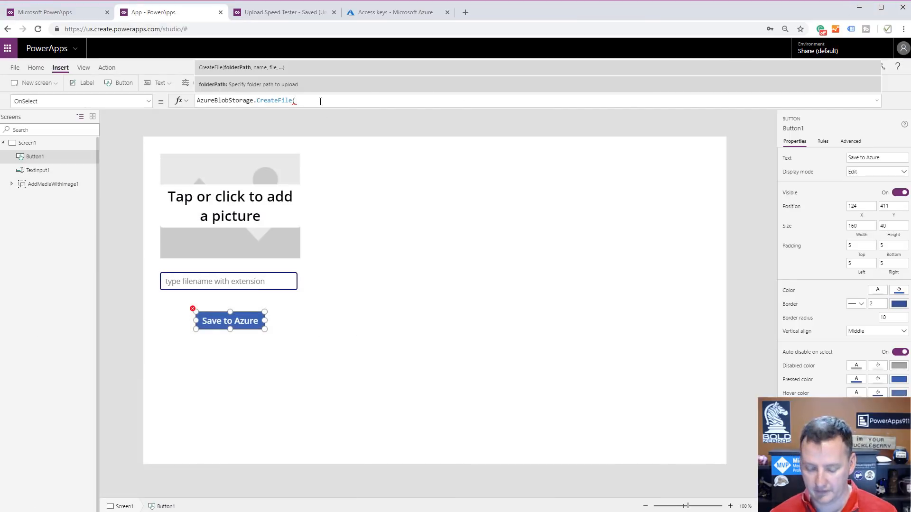
{"action": "type", "text": "\"v"}
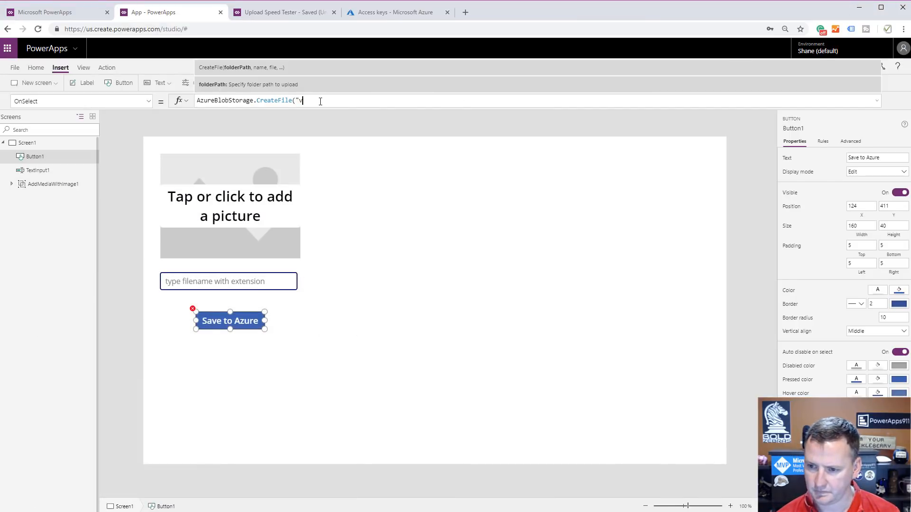
{"action": "type", "text": "ideodemo\", "}
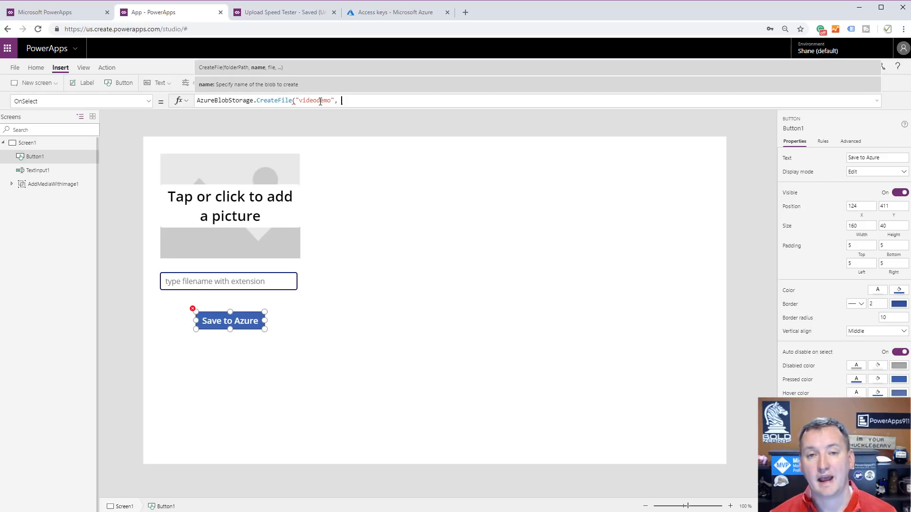
{"action": "type", "text": "Te"}
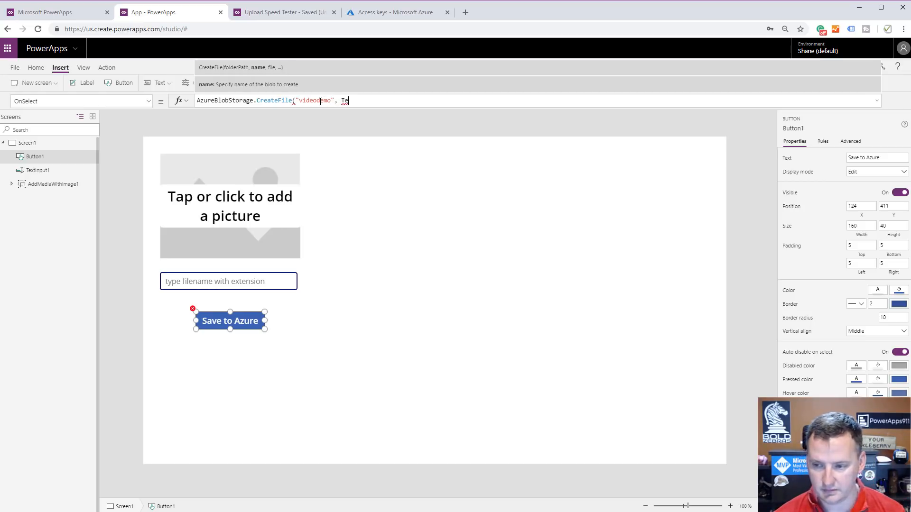
{"action": "type", "text": "xtInput1"}
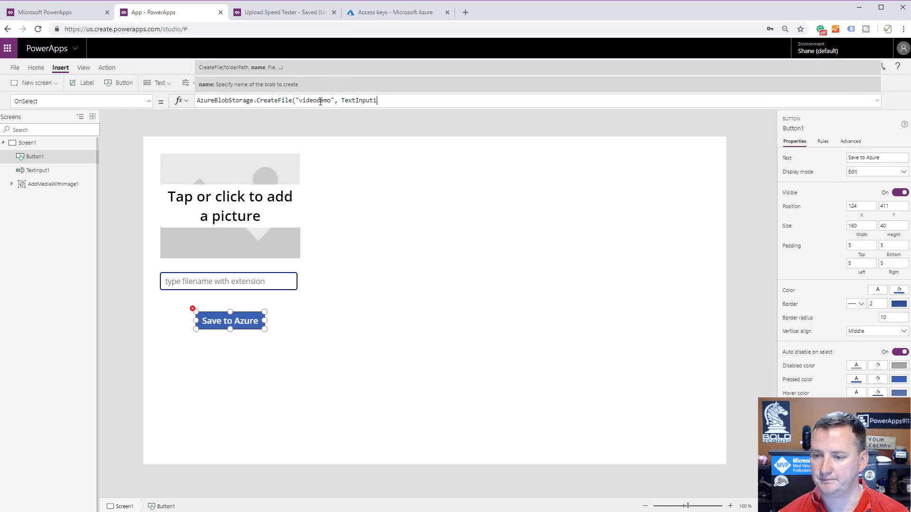
{"action": "type", "text": ".Text"}
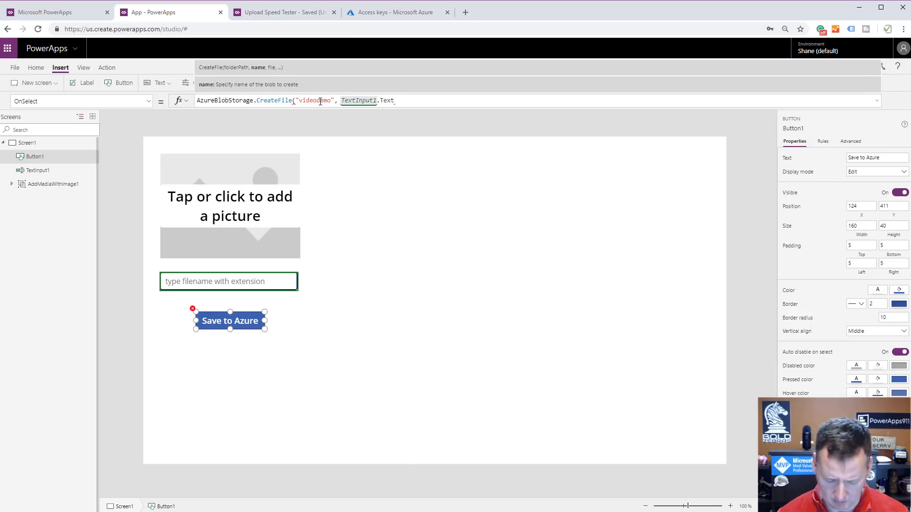
{"action": "type", "text": ","}
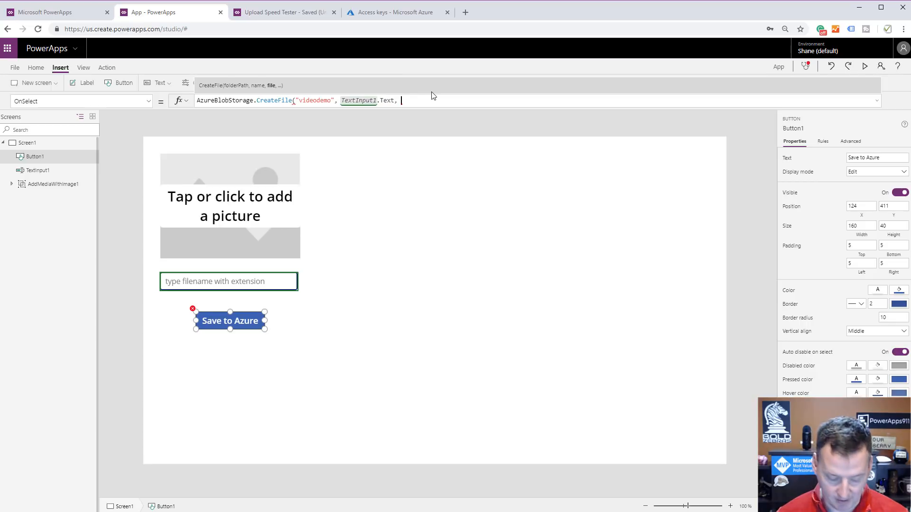
- Supply AddMediaButton1.Media as the CreateFile file argument and close the formula
{"action": "type", "text": "addme"}
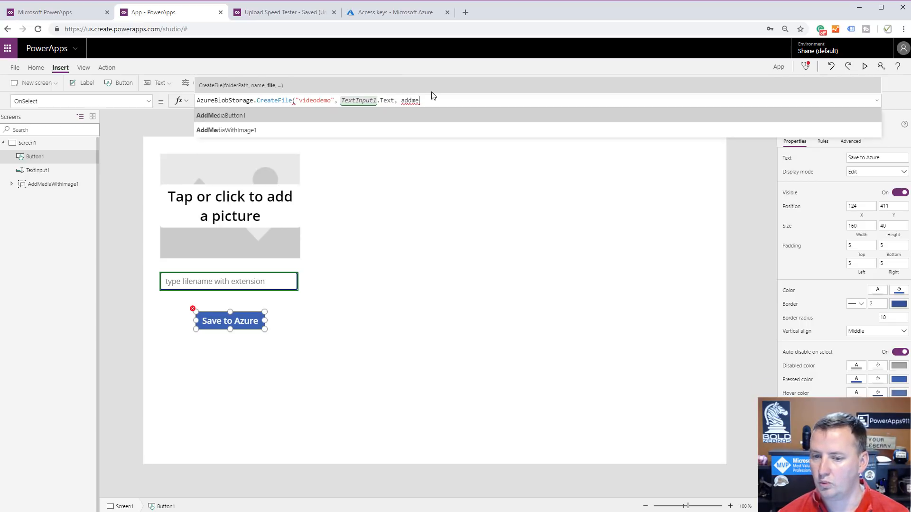
{"action": "key", "text": "Down"}
{"action": "key", "text": "Tab"}
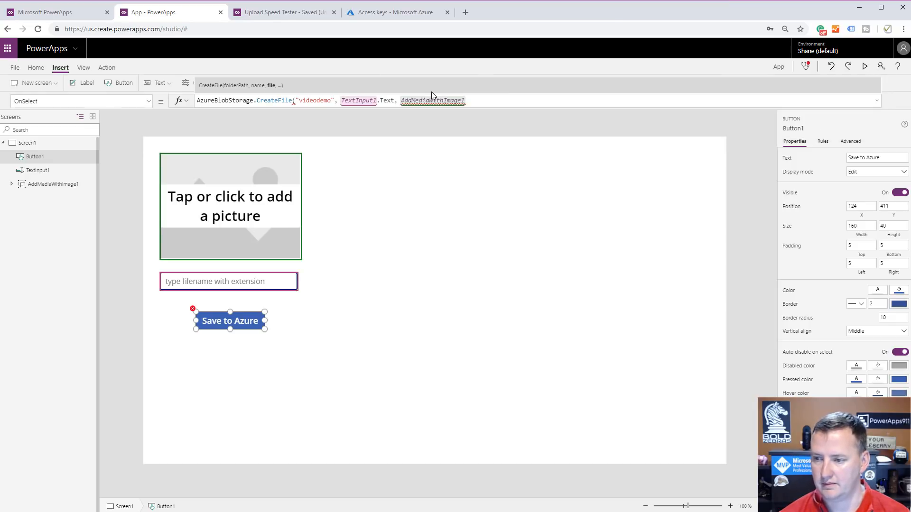
{"action": "type", "text": "."}
{"action": "key", "text": "BackSpace"}
{"action": "key", "text": "BackSpace"}
{"action": "key", "text": "BackSpace"}
{"action": "key", "text": "BackSpace"}
{"action": "key", "text": "BackSpace"}
{"action": "key", "text": "BackSpace"}
{"action": "key", "text": "BackSpace"}
{"action": "key", "text": "BackSpace"}
{"action": "key", "text": "BackSpace"}
{"action": "key", "text": "BackSpace"}
{"action": "key", "text": "BackSpace"}
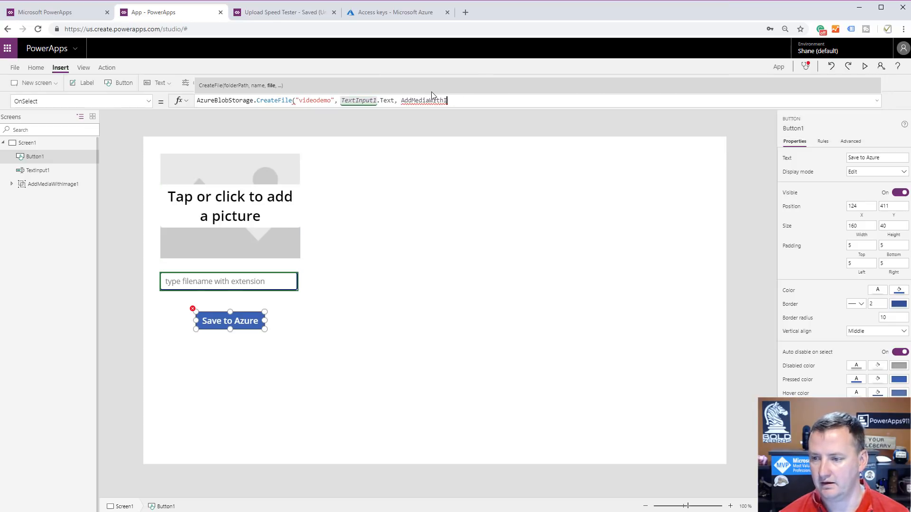
{"action": "key", "text": "Tab"}
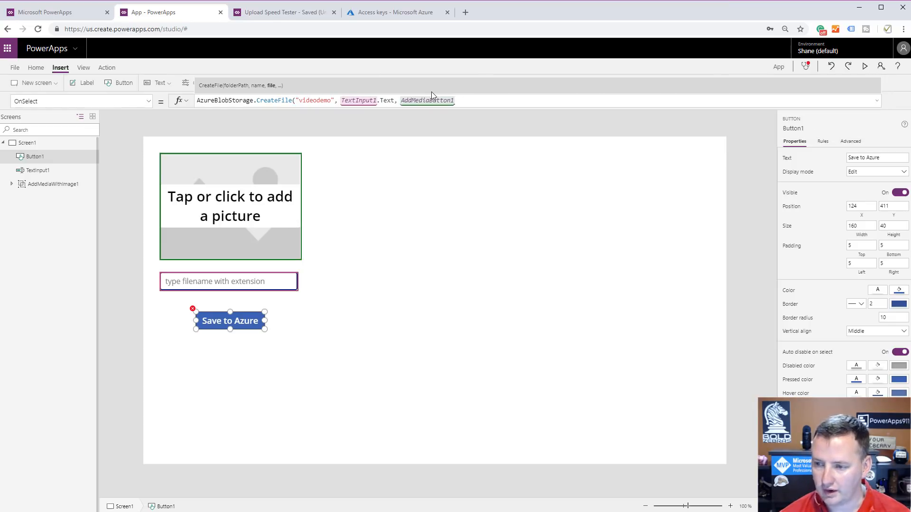
{"action": "type", "text": ".Media"}
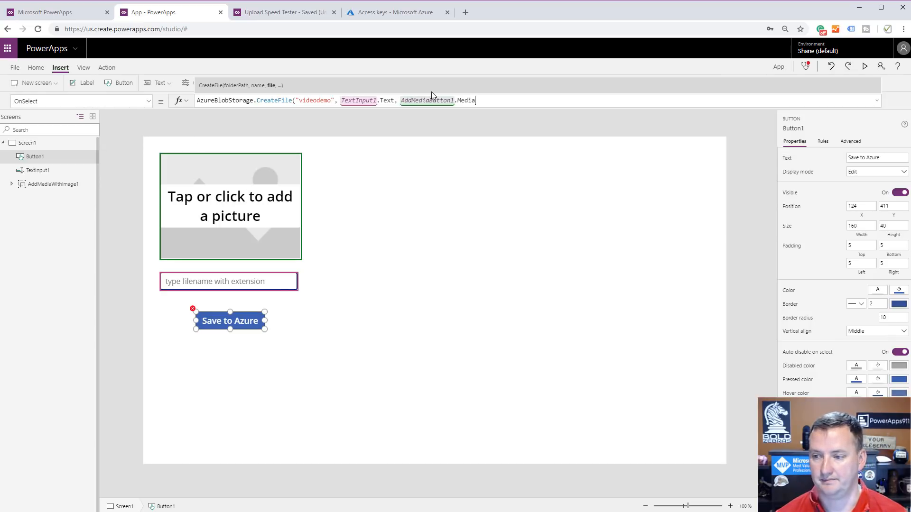
{"action": "type", "text": ")"}
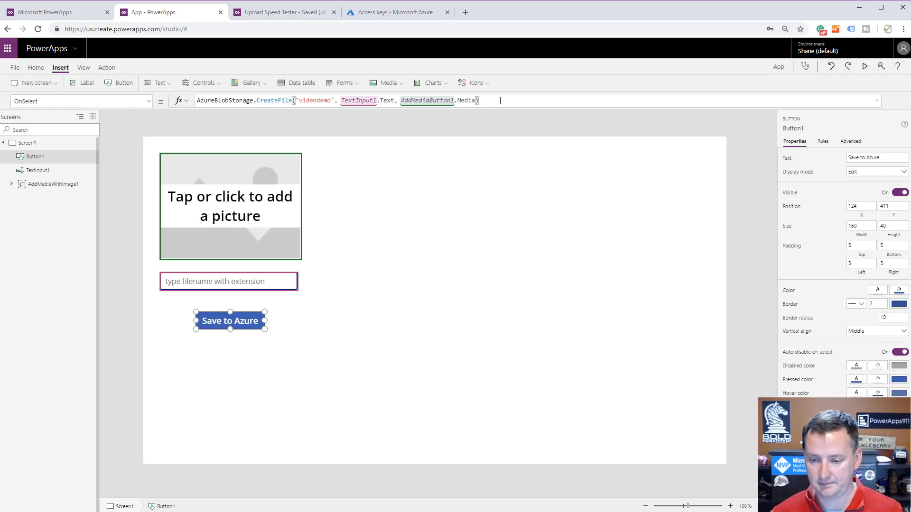
- Preview the app and load the IMG_3663 image from the Desktop into the picture control, browsing the files as large icons
{"action": "left_click", "coordinate": [865, 67]}
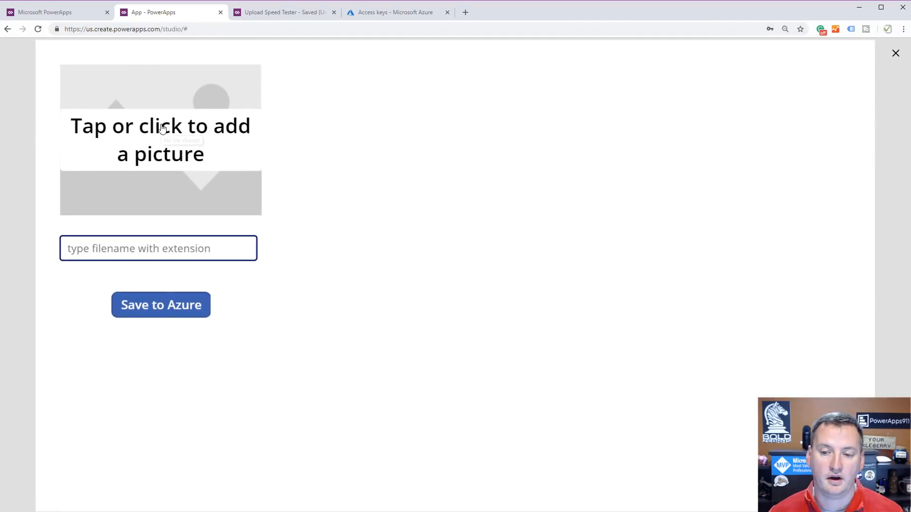
{"action": "left_click", "coordinate": [153, 141]}
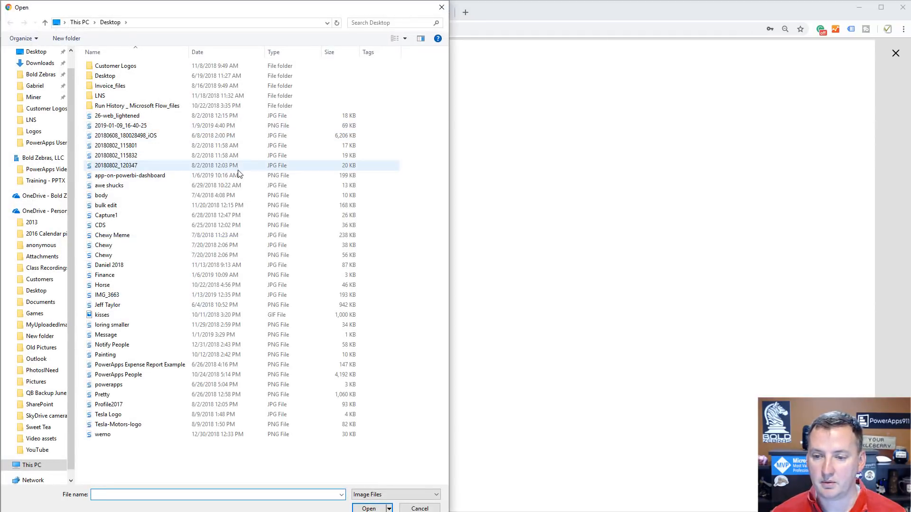
{"action": "left_click", "coordinate": [405, 38]}
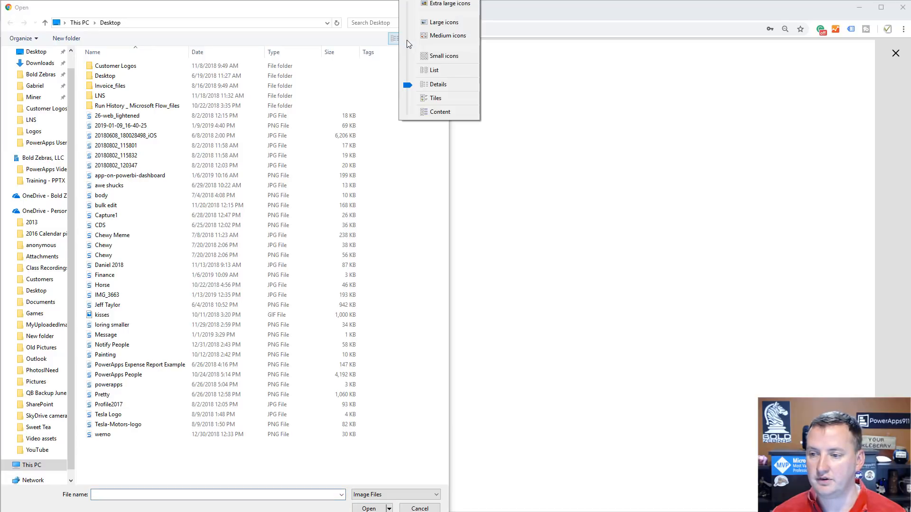
{"action": "left_click", "coordinate": [439, 21]}
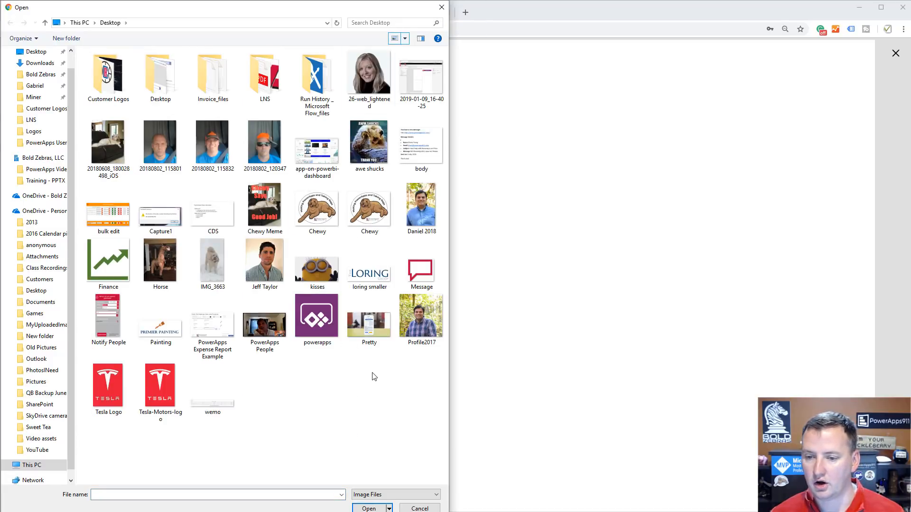
{"action": "left_click", "coordinate": [214, 263]}
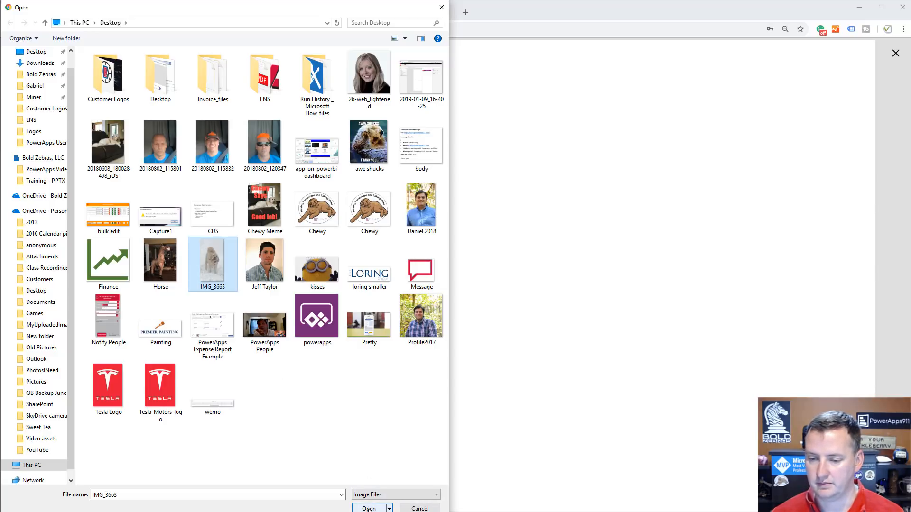
{"action": "left_click", "coordinate": [393, 495]}
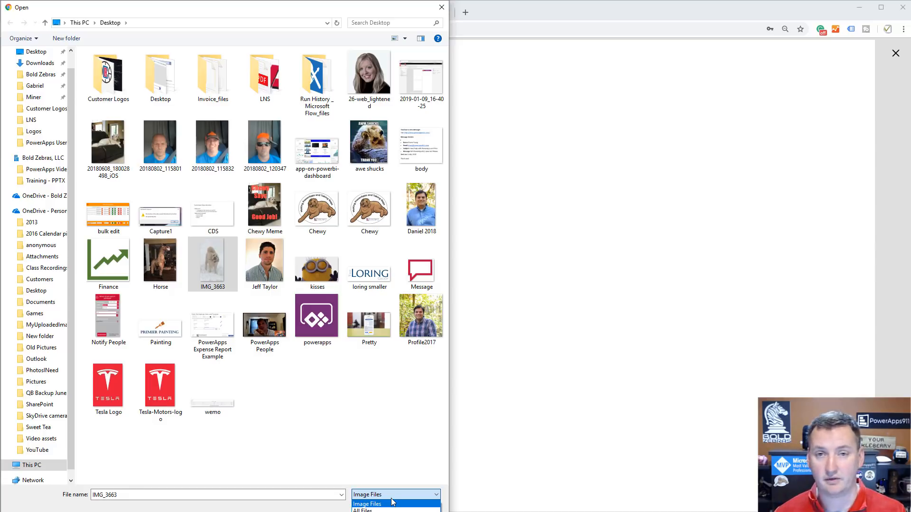
{"action": "left_click", "coordinate": [373, 463]}
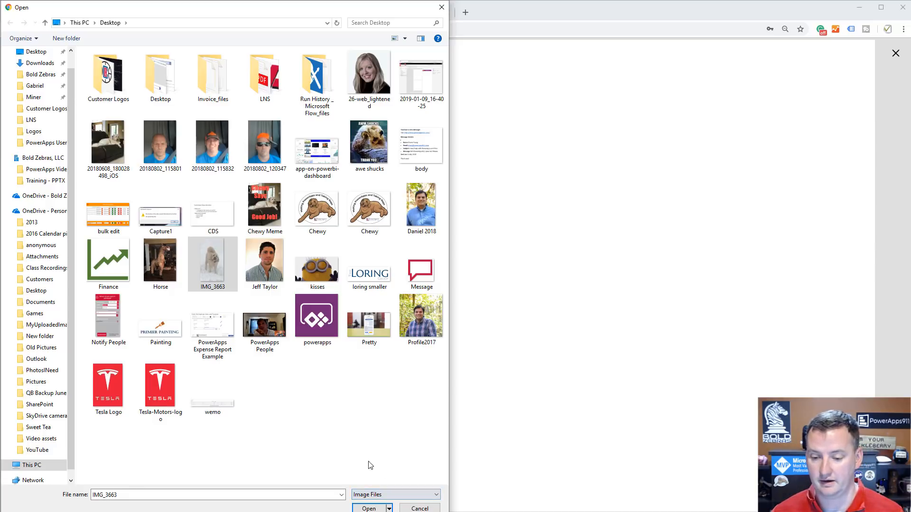
{"action": "key", "text": "Return"}
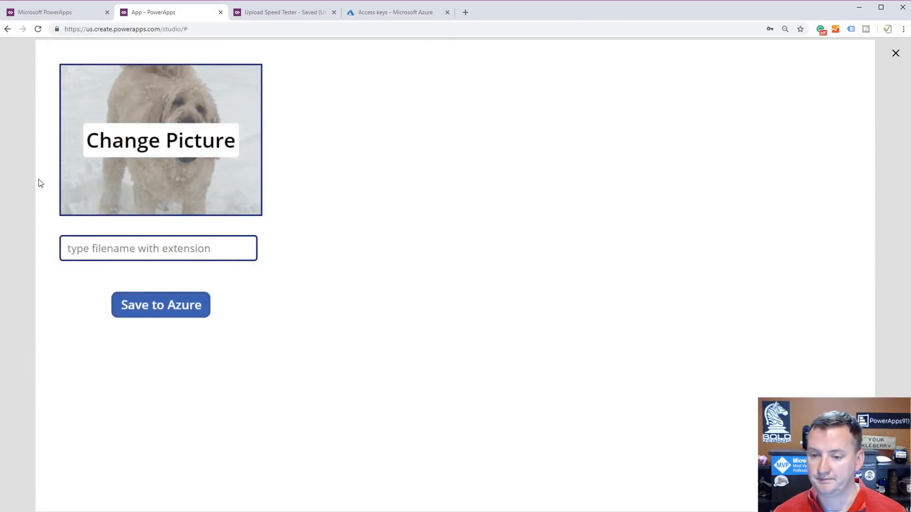
- Enter chewysnow.jpg as the file name below the picture
{"action": "left_click", "coordinate": [175, 249]}
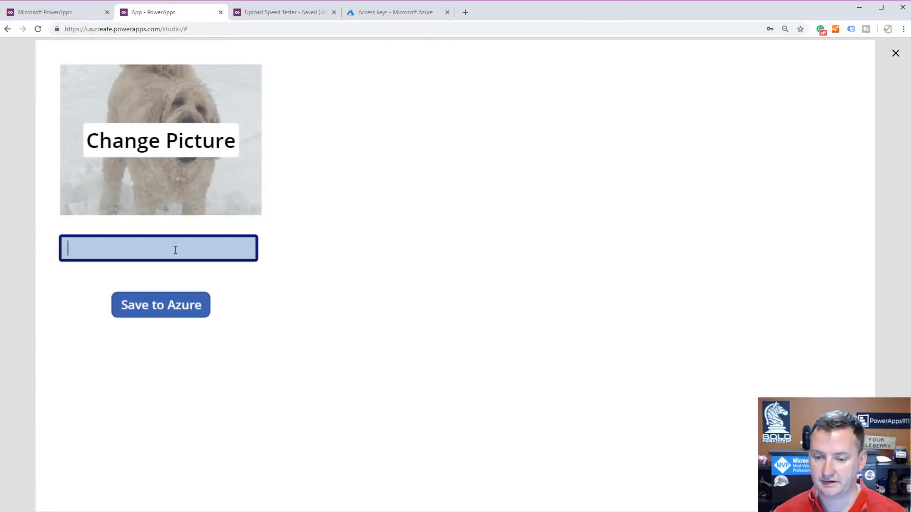
{"action": "type", "text": "chew"}
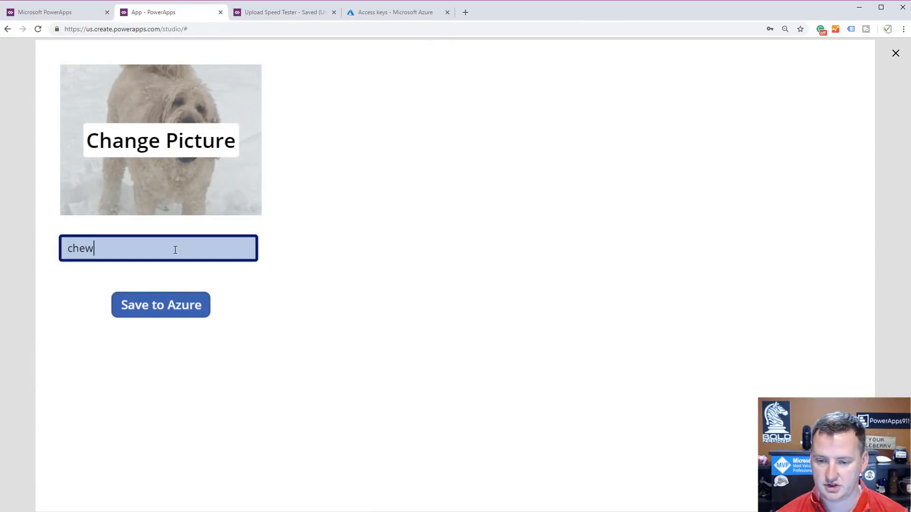
{"action": "type", "text": "ysnow.g"}
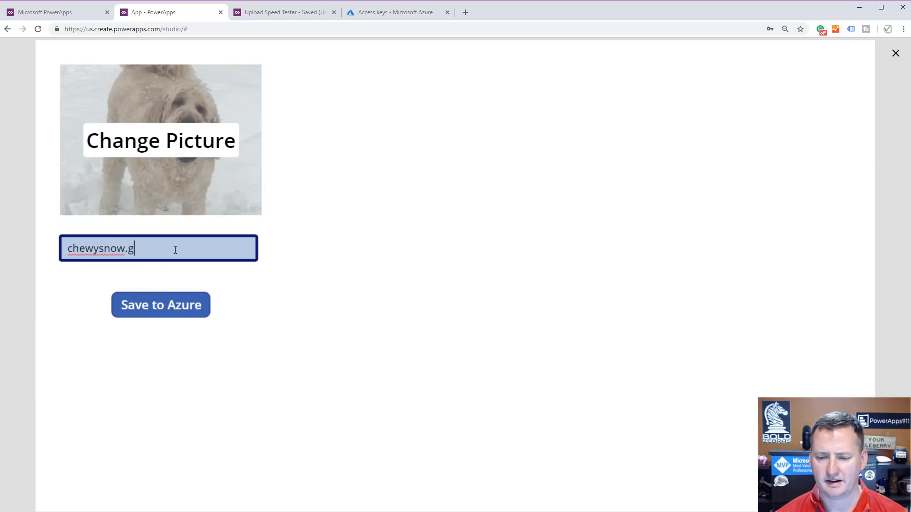
{"action": "key", "text": "BackSpace"}
{"action": "type", "text": "jpg"}
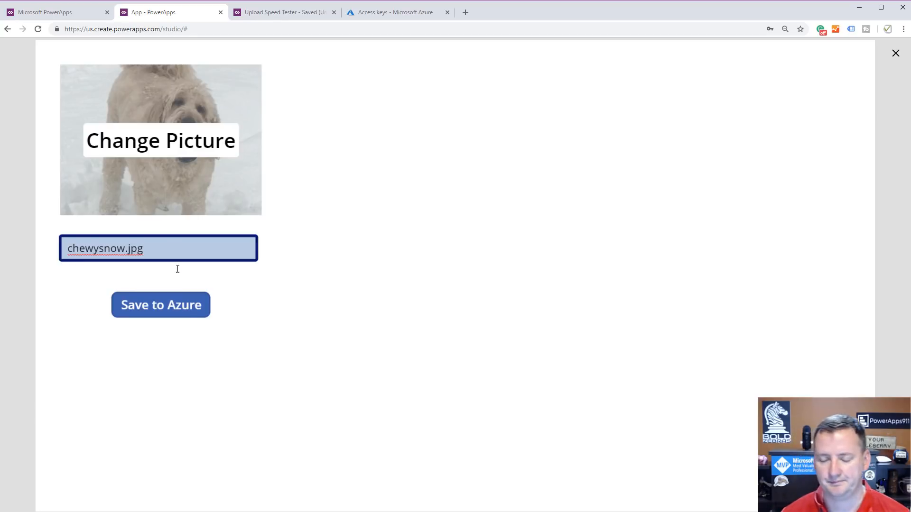
- Save the picture to Azure and refresh the videodemo container in Azure Storage Explorer
{"action": "left_click", "coordinate": [185, 314]}
{"action": "left_click", "coordinate": [172, 310]}
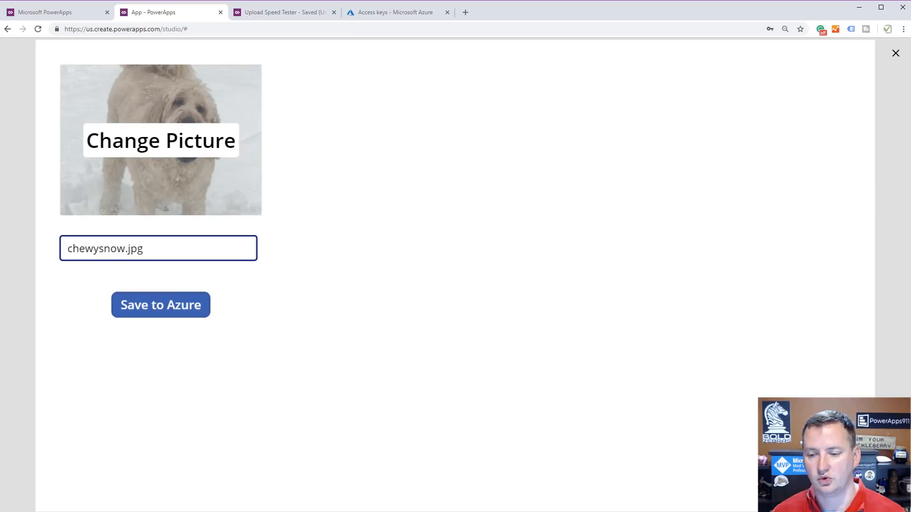
{"action": "key", "text": "alt+Tab"}
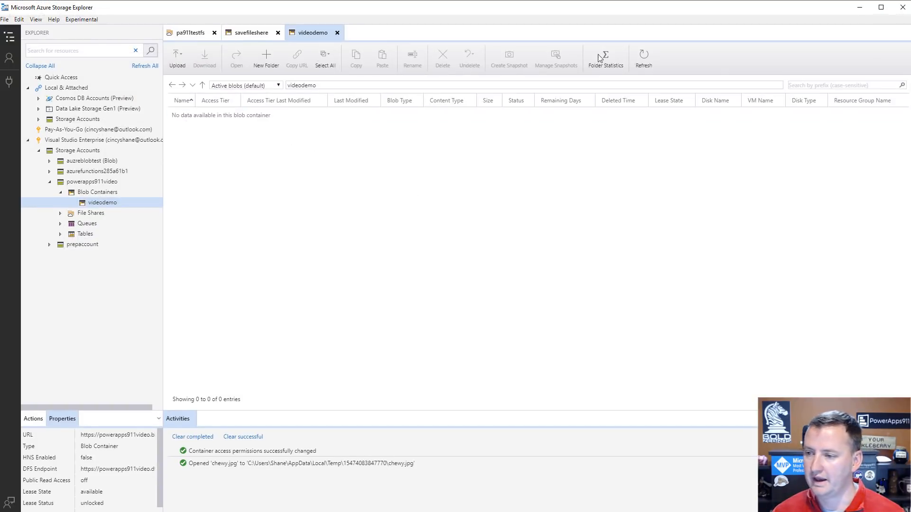
{"action": "left_click", "coordinate": [643, 58]}
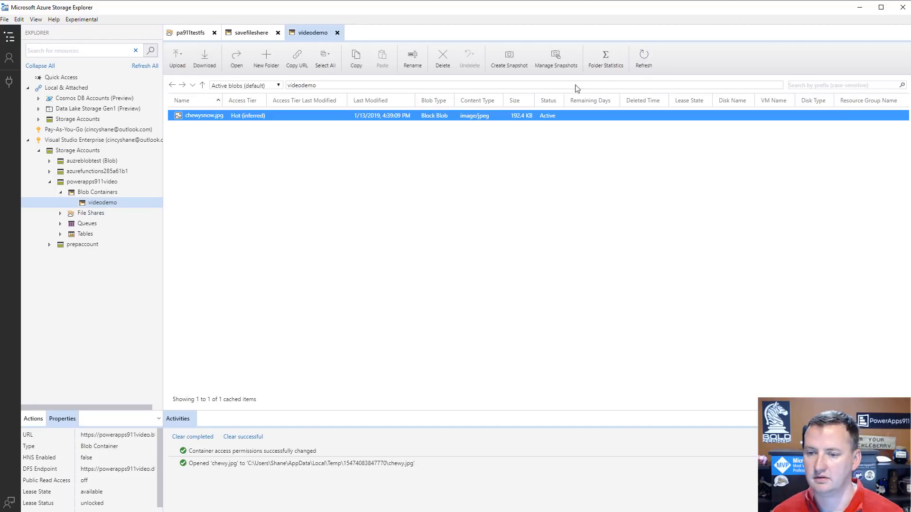
- Open chewysnow.jpg from the videodemo container to inspect the picture, switch back to PowerApps and close the app preview
{"action": "double_click", "coordinate": [213, 116]}
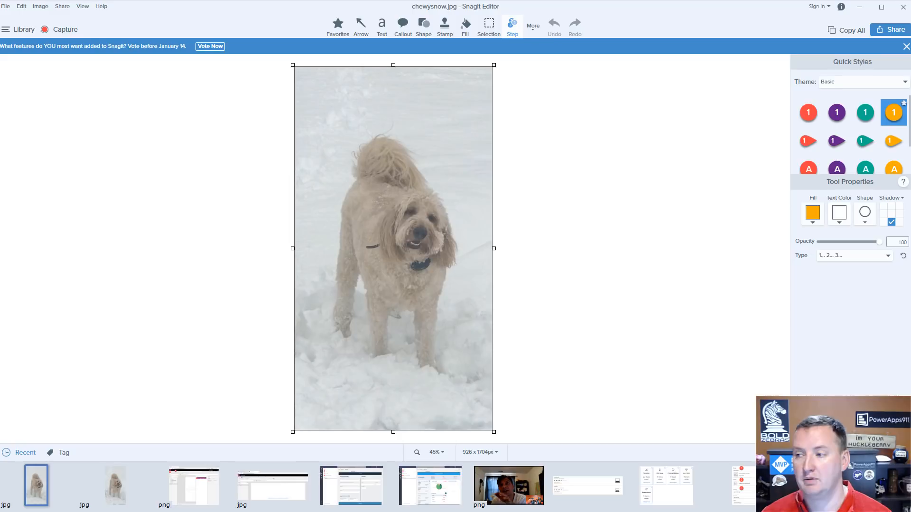
{"action": "left_click", "coordinate": [859, 8]}
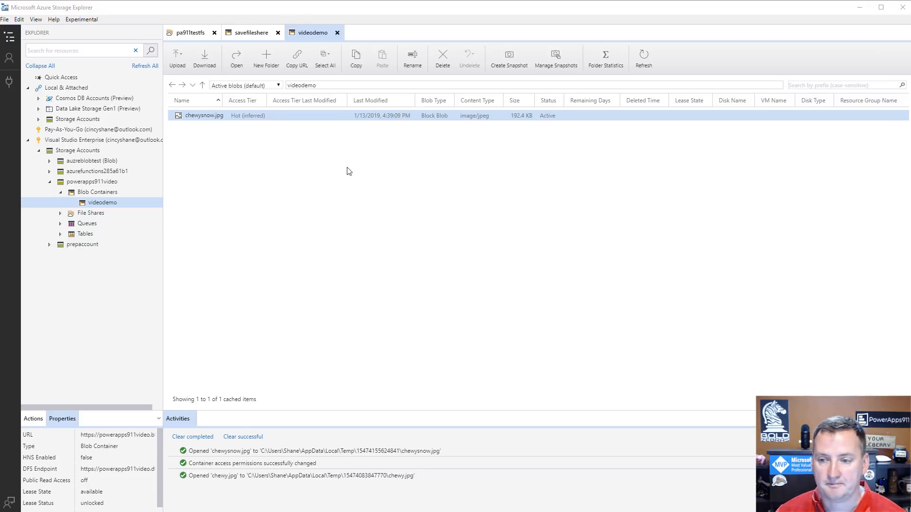
{"action": "left_click", "coordinate": [857, 12]}
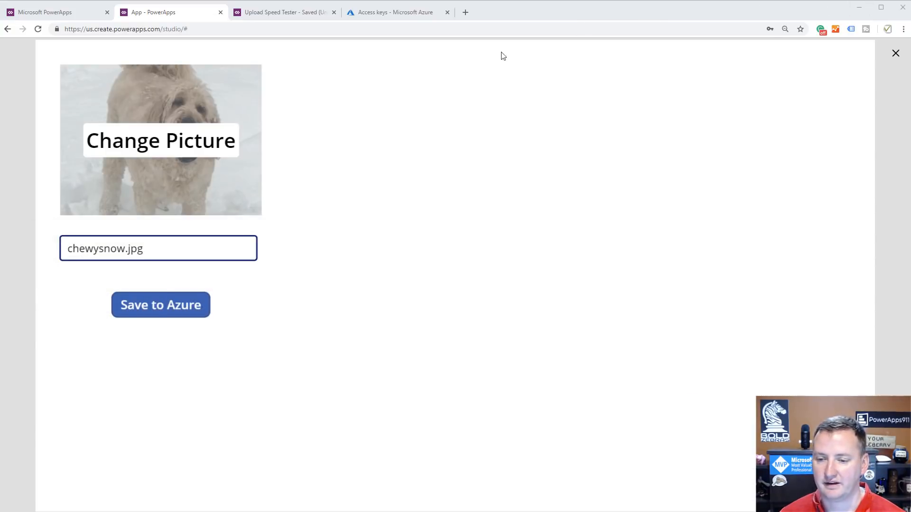
{"action": "left_click", "coordinate": [894, 56]}
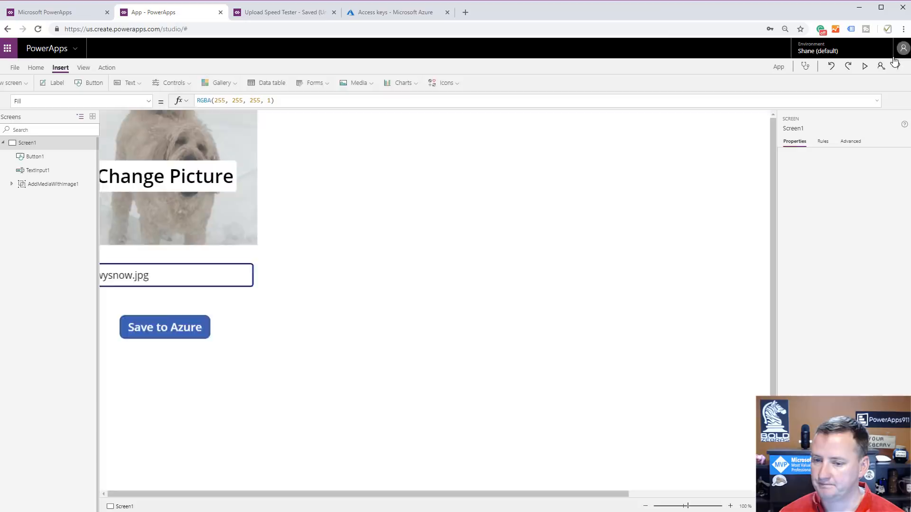
- Add a new blank screen to the app and insert a vertical gallery on it
{"action": "right_click", "coordinate": [34, 146]}
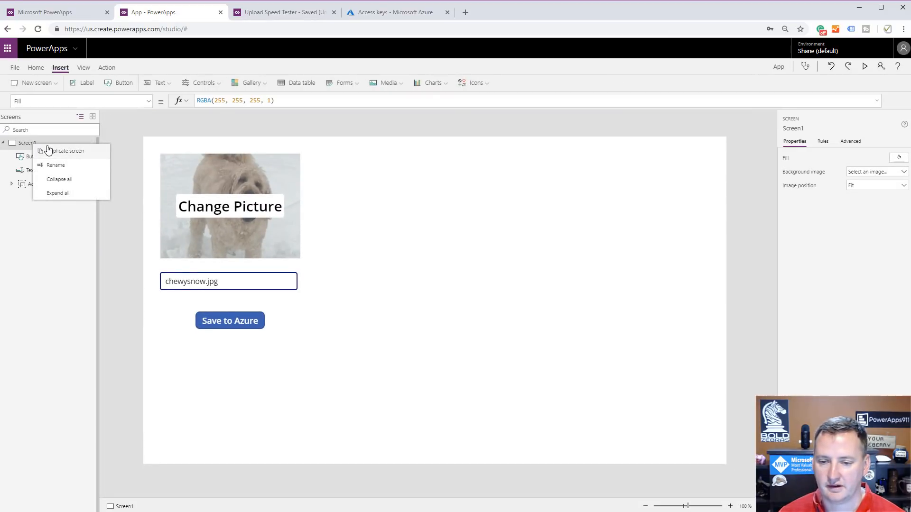
{"action": "left_click", "coordinate": [37, 83]}
{"action": "left_click", "coordinate": [66, 121]}
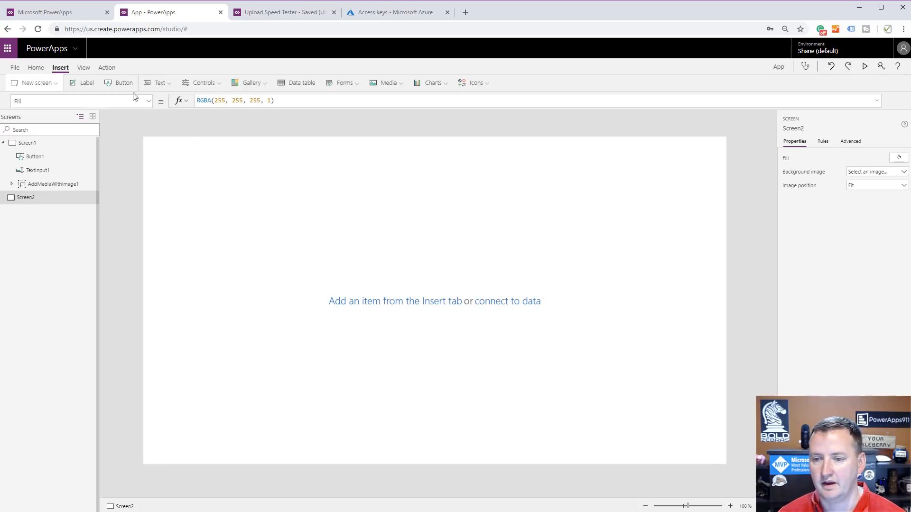
{"action": "left_click", "coordinate": [242, 83]}
{"action": "left_click", "coordinate": [268, 123]}
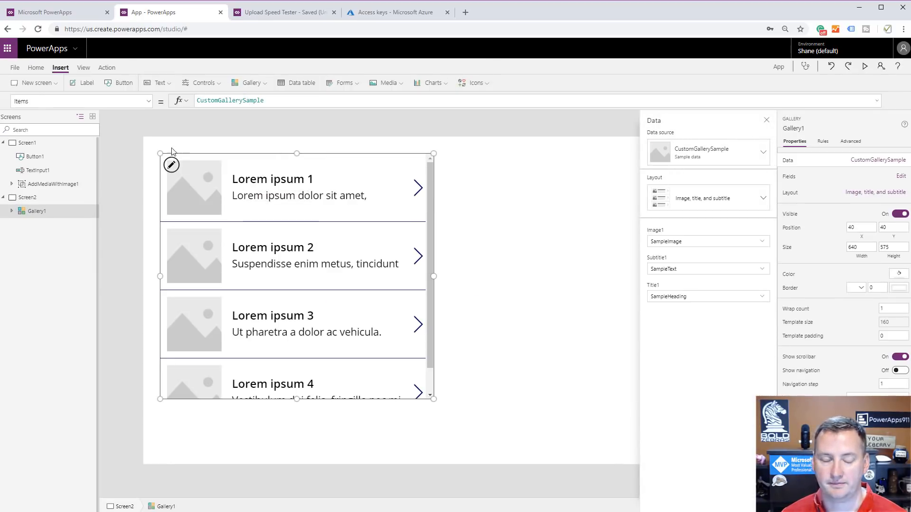
- Set the gallery's Items to AzureBlobStorage.ListRootFolderV2().value and compare it with the Blob Containers node in Azure Storage Explorer
{"action": "left_click", "coordinate": [292, 101]}
{"action": "key", "text": "ctrl+a"}
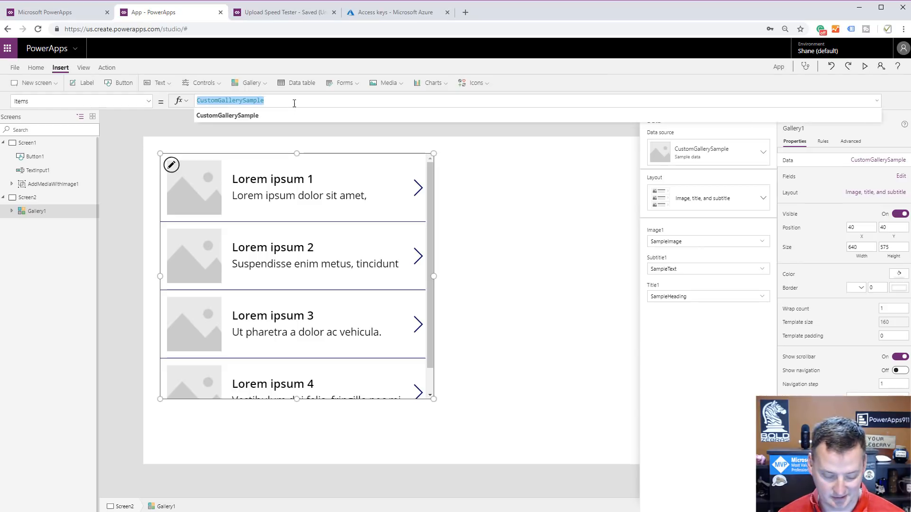
{"action": "type", "text": "AzureBlobStorage.ListRootFolderV2().value"}
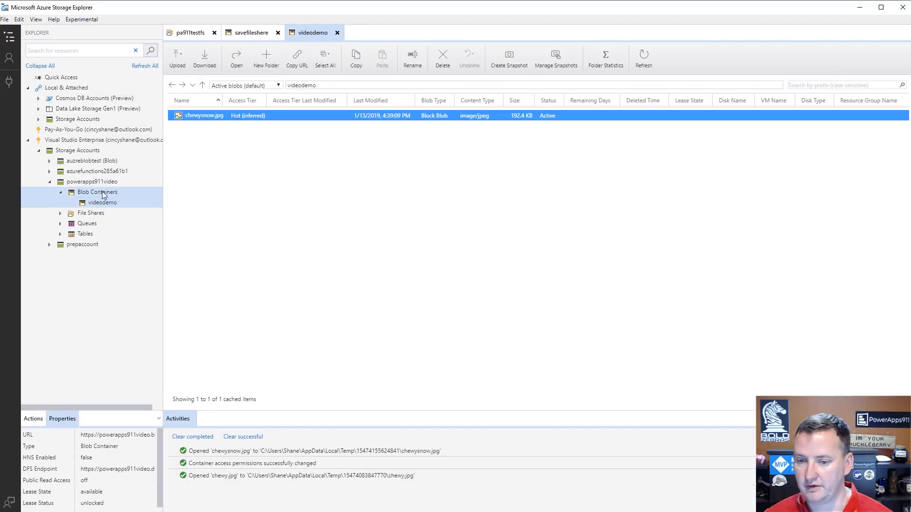
{"action": "right_click", "coordinate": [99, 195]}
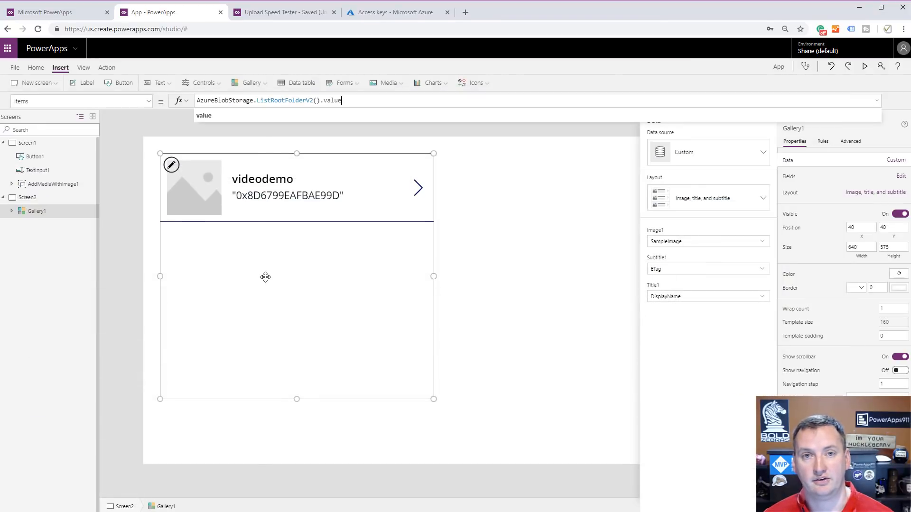
- Set the Text of the gallery's subtitle label to ThisItem.Id
{"action": "left_click", "coordinate": [325, 195]}
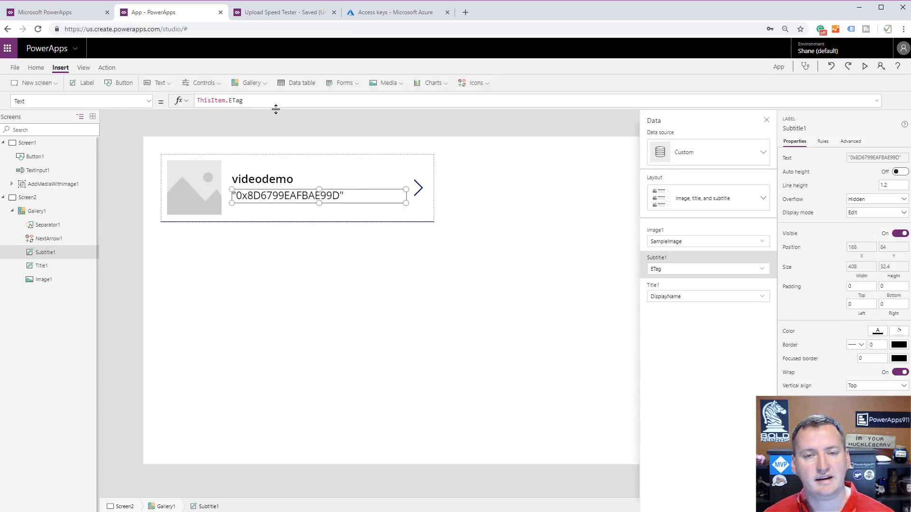
{"action": "double_click", "coordinate": [241, 101]}
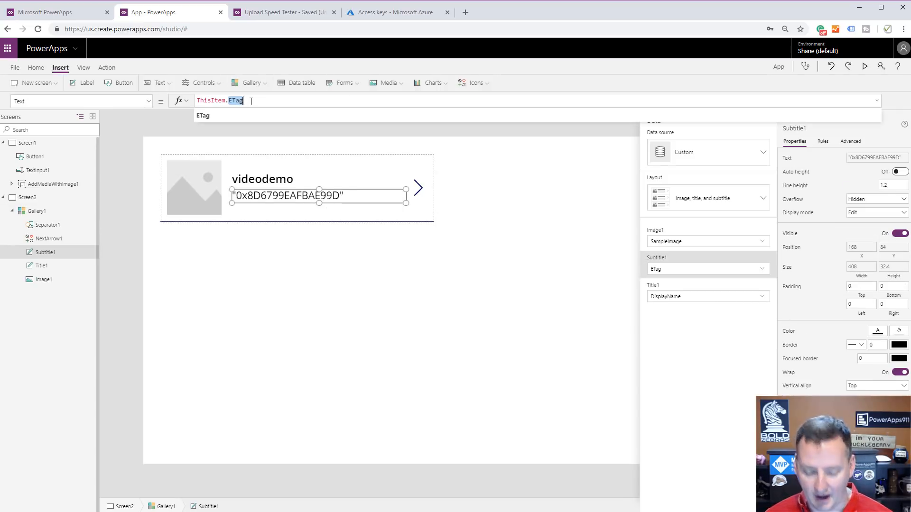
{"action": "key", "text": "BackSpace"}
{"action": "type", "text": "Id"}
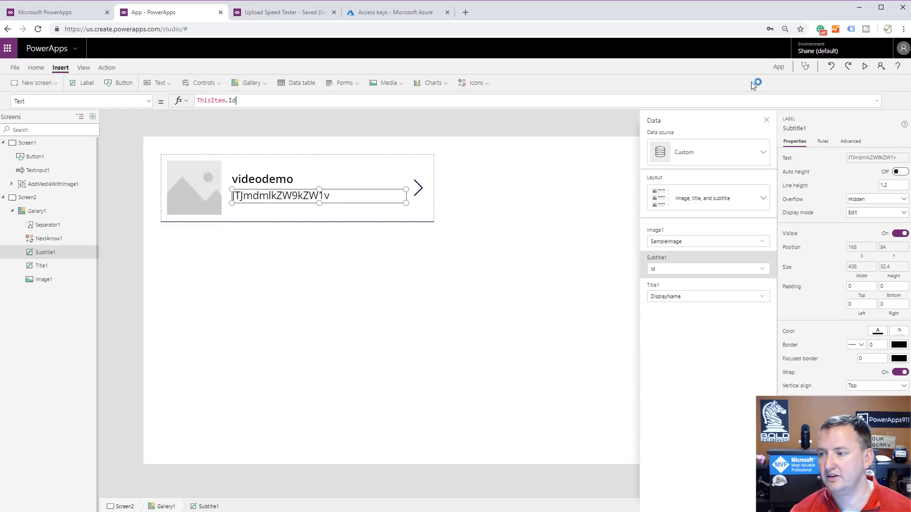
- Preview the app, copy the videodemo container's Id from the gallery subtitle and close the preview
{"action": "left_click", "coordinate": [865, 67]}
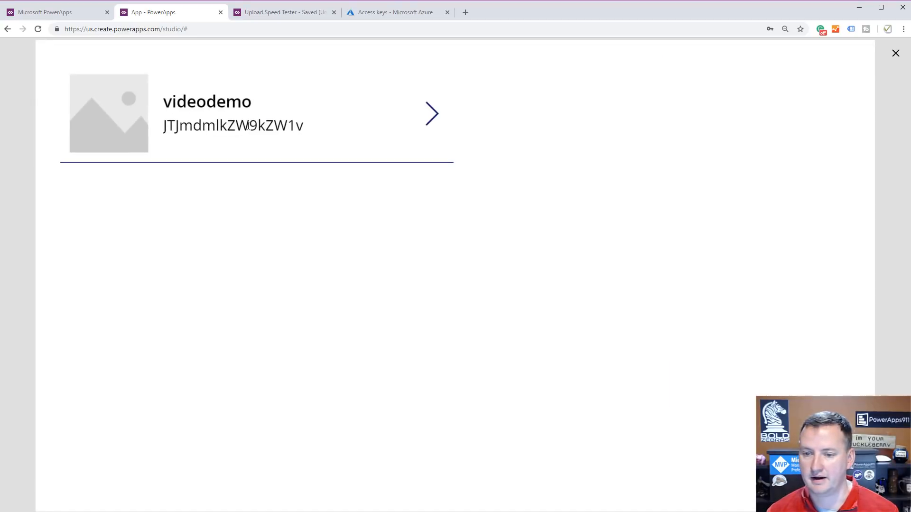
{"action": "left_click_drag", "start_coordinate": [309, 126], "coordinate": [163, 132]}
{"action": "left_click", "coordinate": [166, 130]}
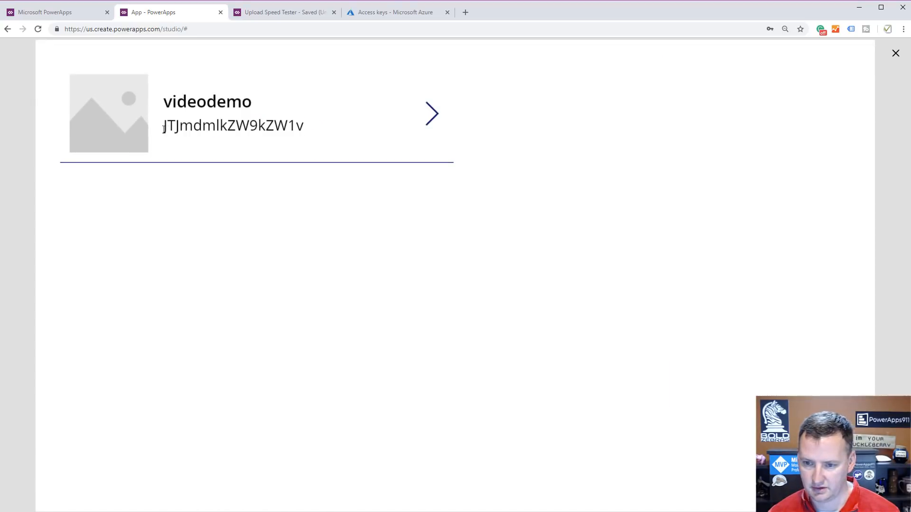
{"action": "left_click_drag", "start_coordinate": [305, 127], "coordinate": [166, 131]}
{"action": "key", "text": "ctrl+c"}
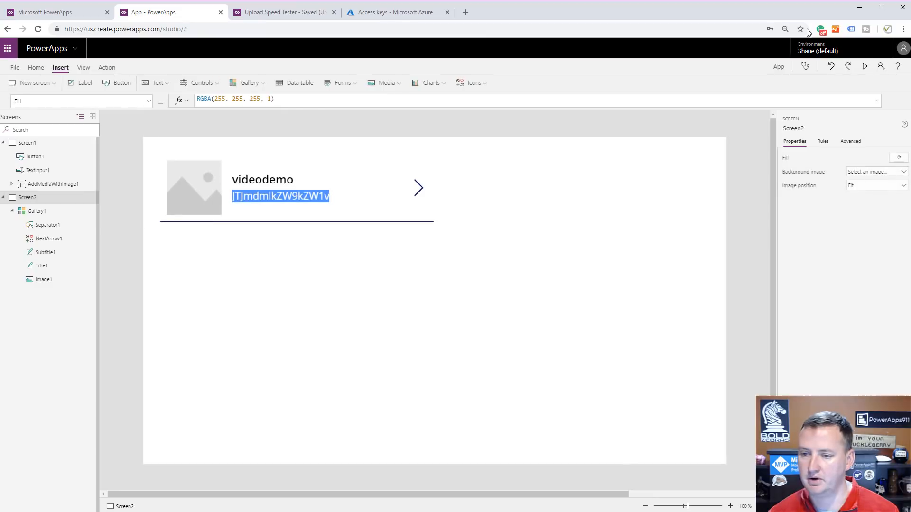
{"action": "left_click", "coordinate": [897, 56]}
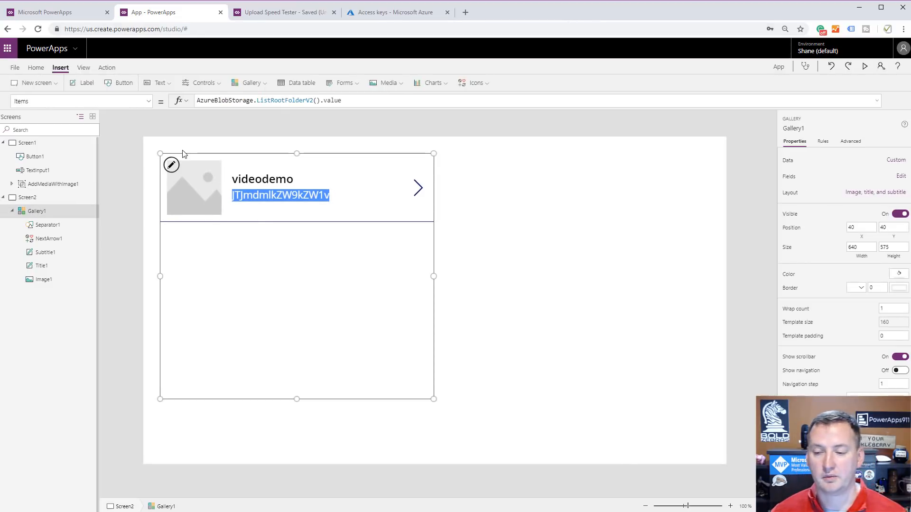
- Replace the ListRootFolderV2 call in the gallery's Items formula with AzureBlobStorage.ListFolderV2
{"action": "left_click_drag", "start_coordinate": [363, 99], "coordinate": [257, 100]}
{"action": "key", "text": "BackSpace"}
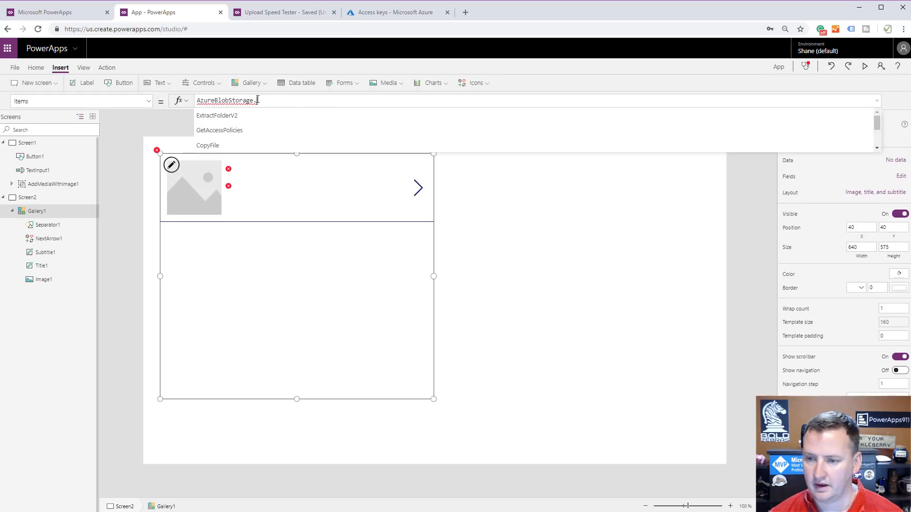
{"action": "type", "text": "File"}
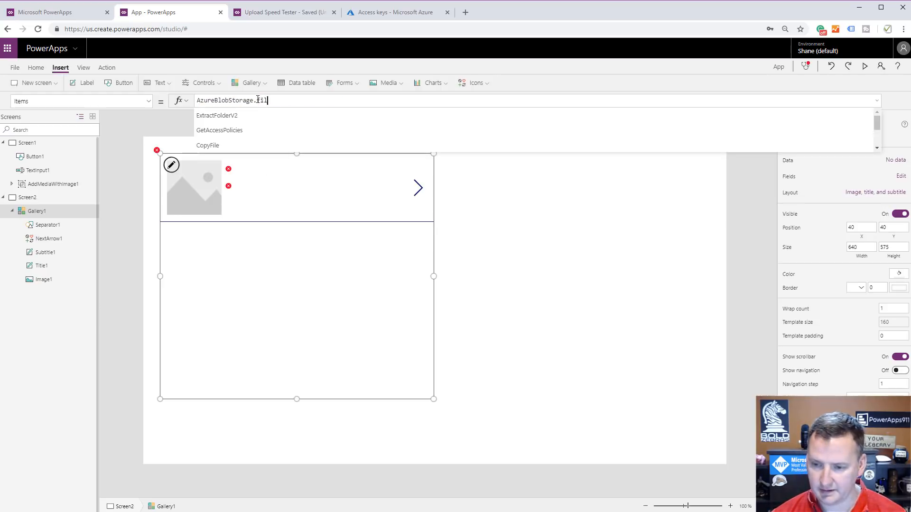
{"action": "key", "text": "BackSpace"}
{"action": "key", "text": "BackSpace"}
{"action": "key", "text": "BackSpace"}
{"action": "key", "text": "BackSpace"}
{"action": "type", "text": "lis"}
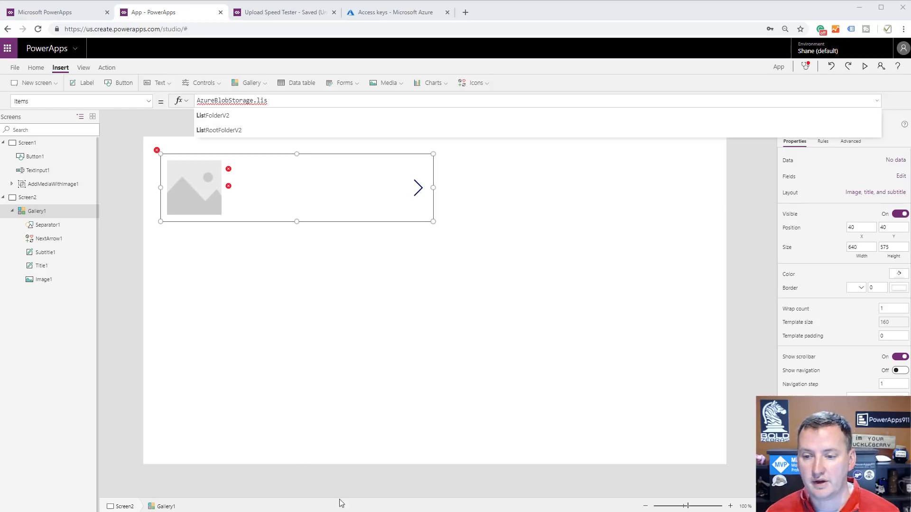
{"action": "left_click", "coordinate": [228, 115]}
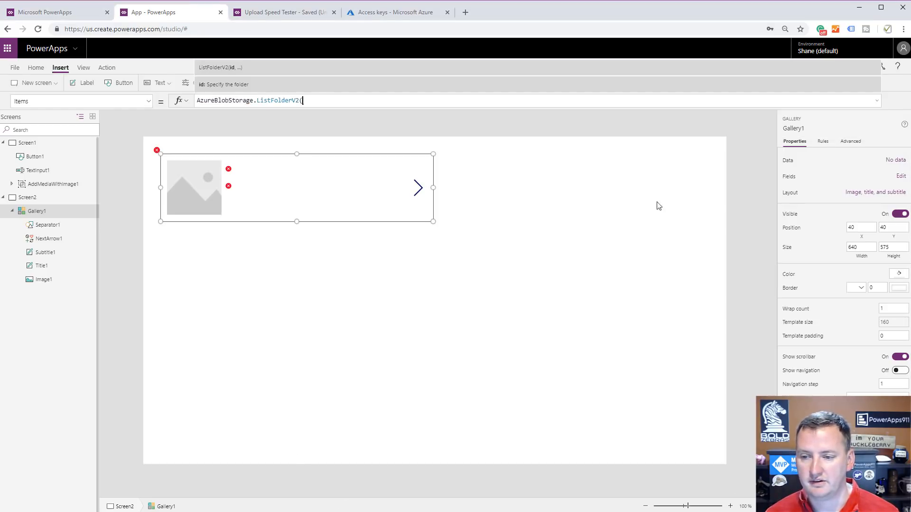
- Supply the copied container Id in quotes as the ListFolderV2 argument, close the call and append .value
{"action": "type", "text": "\""}
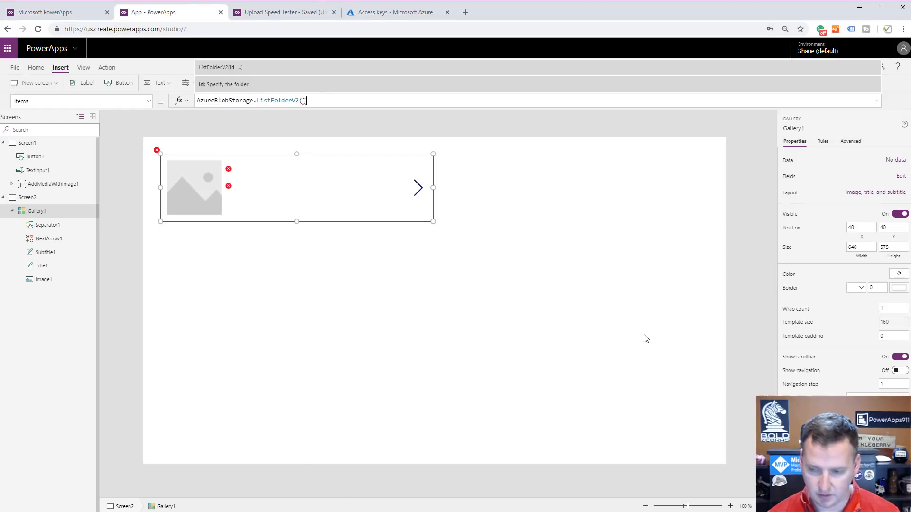
{"action": "key", "text": "ctrl+v"}
{"action": "type", "text": "\""}
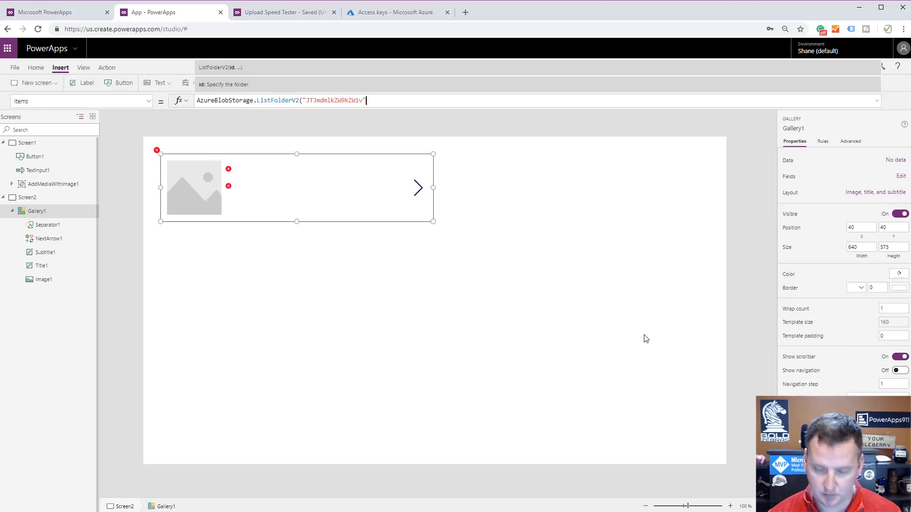
{"action": "type", "text": ")"}
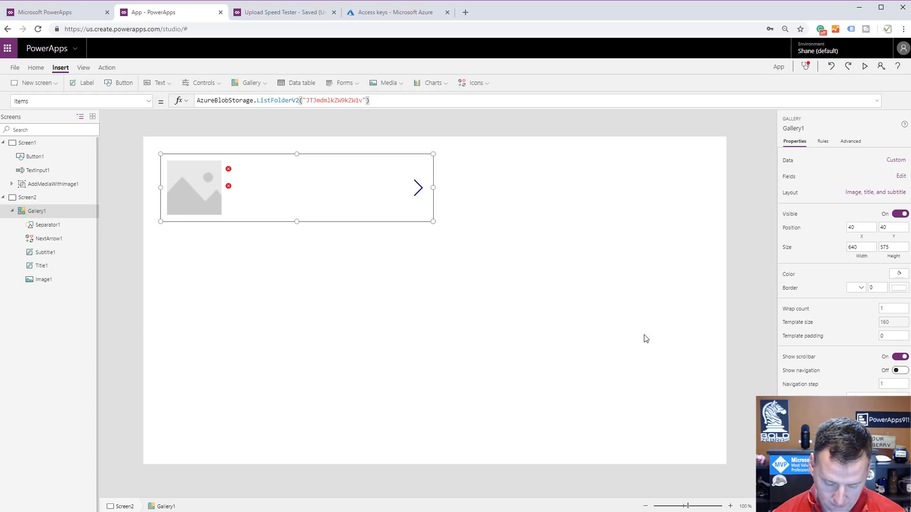
{"action": "type", "text": ".val"}
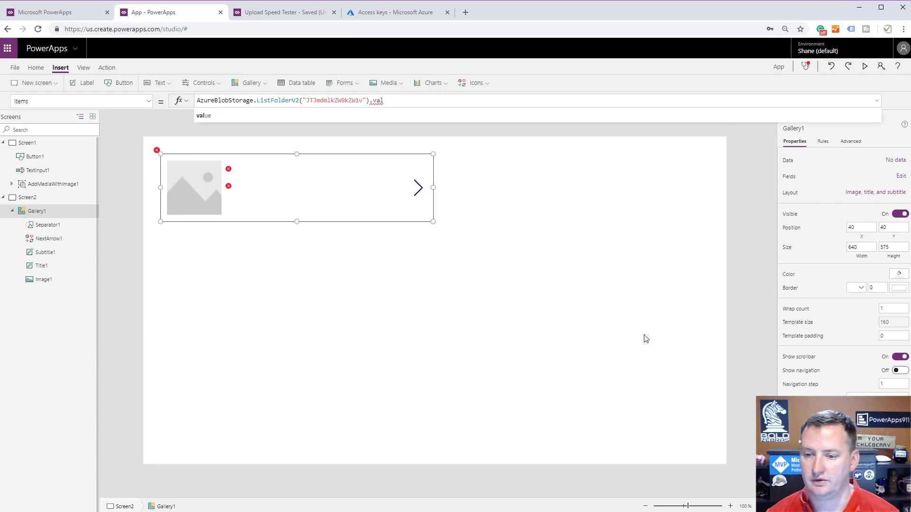
{"action": "type", "text": "ue"}
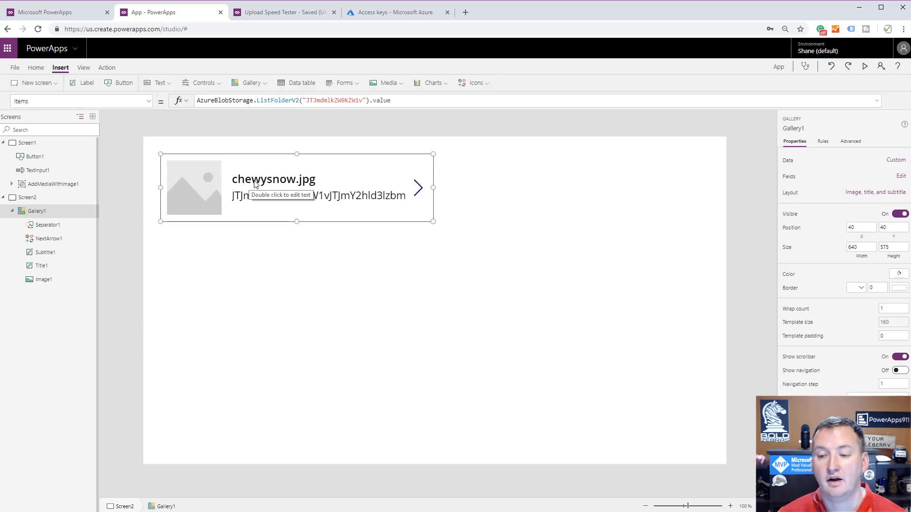
- Change the Text of the gallery's subtitle label to ThisItem.Path
{"action": "left_click", "coordinate": [317, 198]}
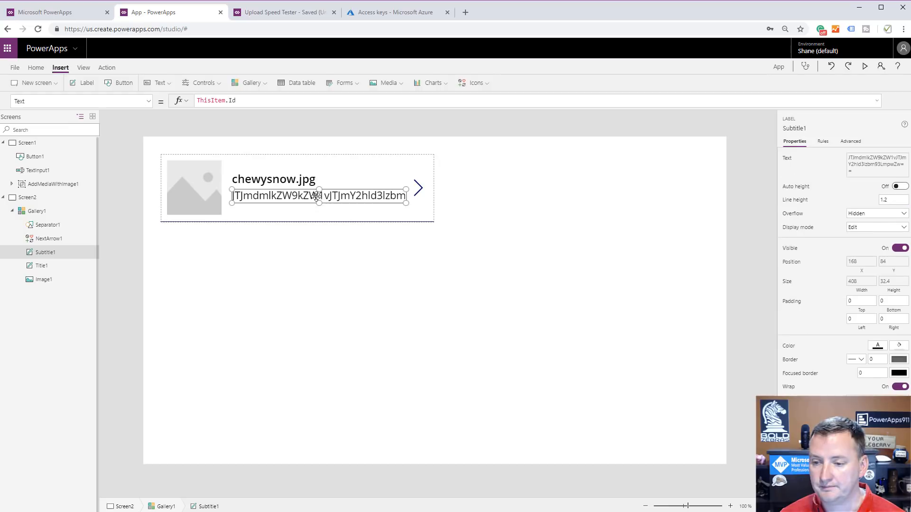
{"action": "double_click", "coordinate": [229, 100]}
{"action": "key", "text": "BackSpace"}
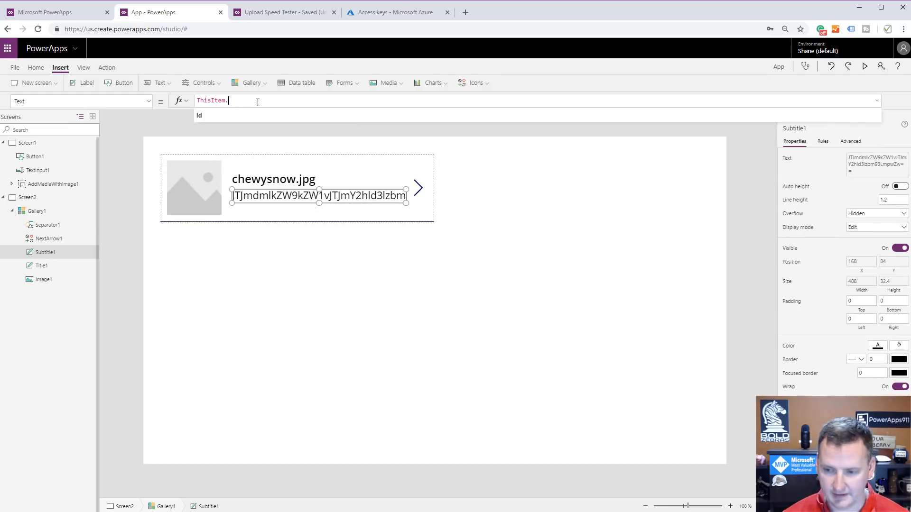
{"action": "key", "text": "Down"}
{"action": "key", "text": "Down"}
{"action": "key", "text": "Down"}
{"action": "key", "text": "Down"}
{"action": "key", "text": "Down"}
{"action": "key", "text": "Down"}
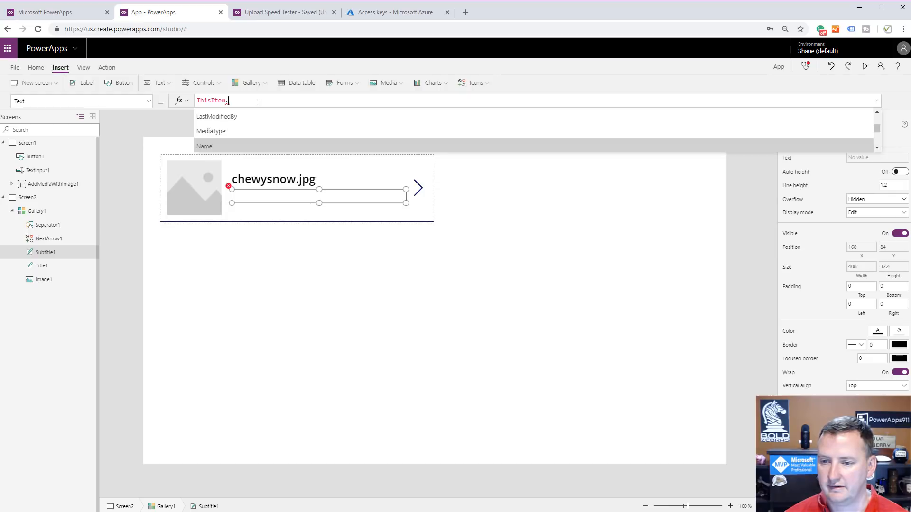
{"action": "key", "text": "Tab"}
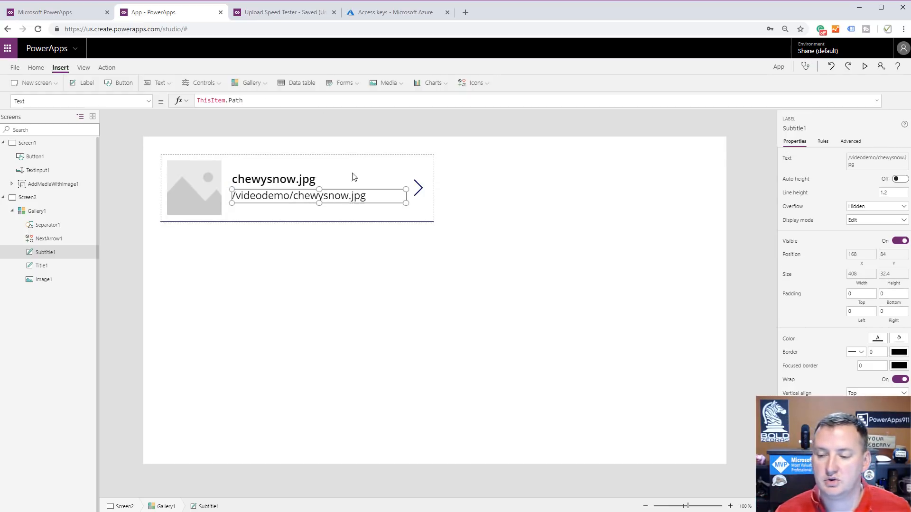
- Replace the SampleImage value of the gallery image's Image property with a call to AzureBlobStorage.GetFileContent
{"action": "left_click", "coordinate": [188, 186]}
{"action": "left_click", "coordinate": [203, 98]}
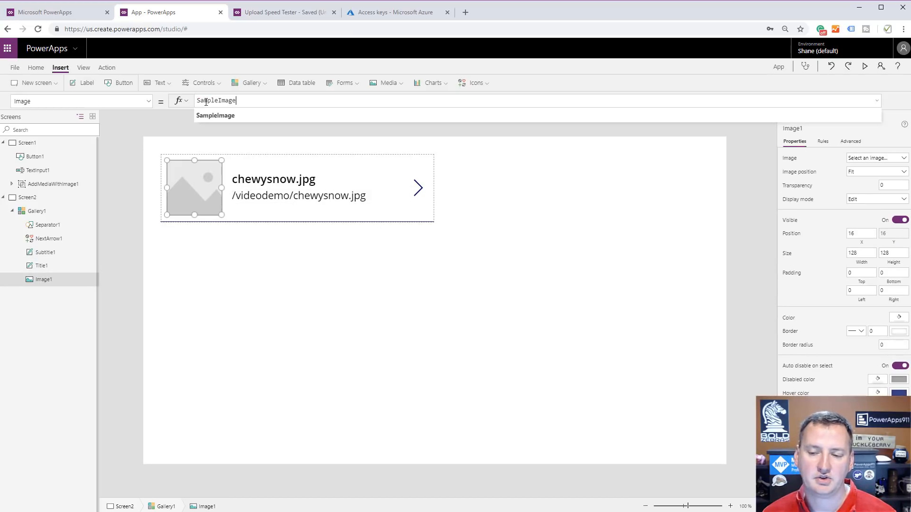
{"action": "double_click", "coordinate": [197, 101]}
{"action": "key", "text": "BackSpace"}
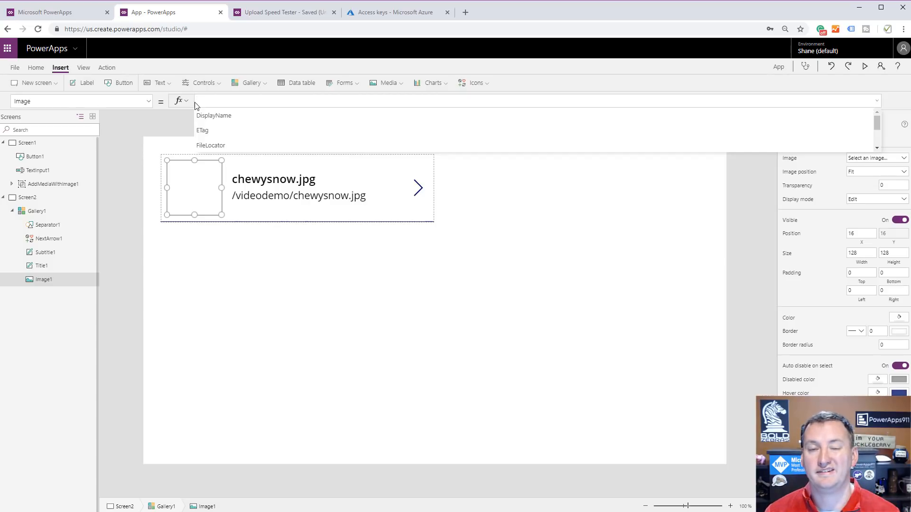
{"action": "type", "text": "a"}
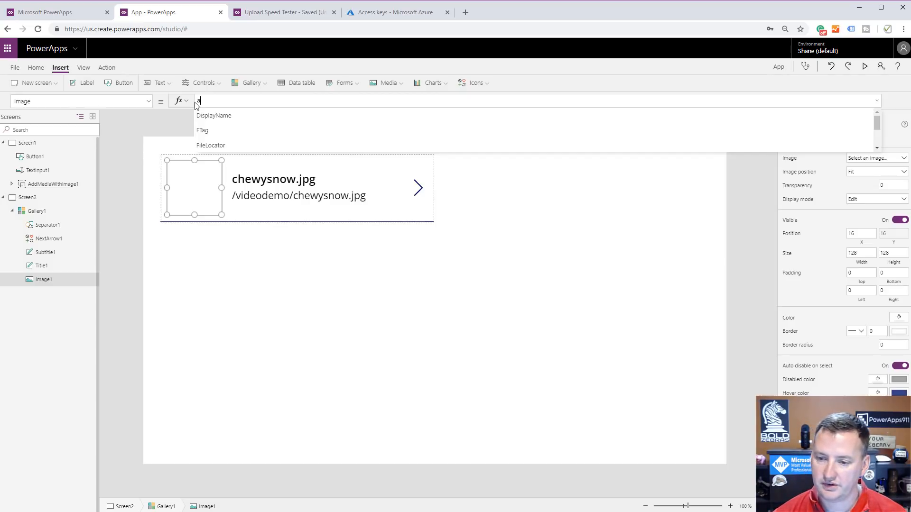
{"action": "type", "text": "z"}
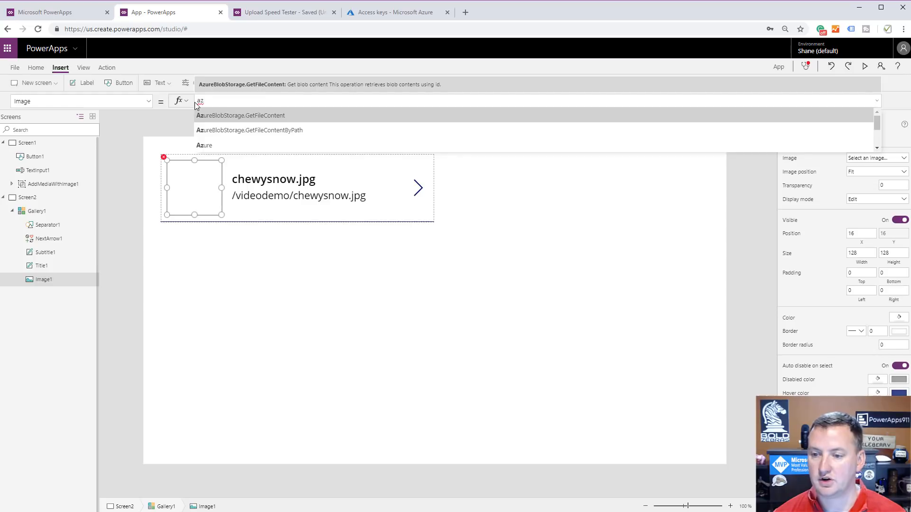
{"action": "key", "text": "Tab"}
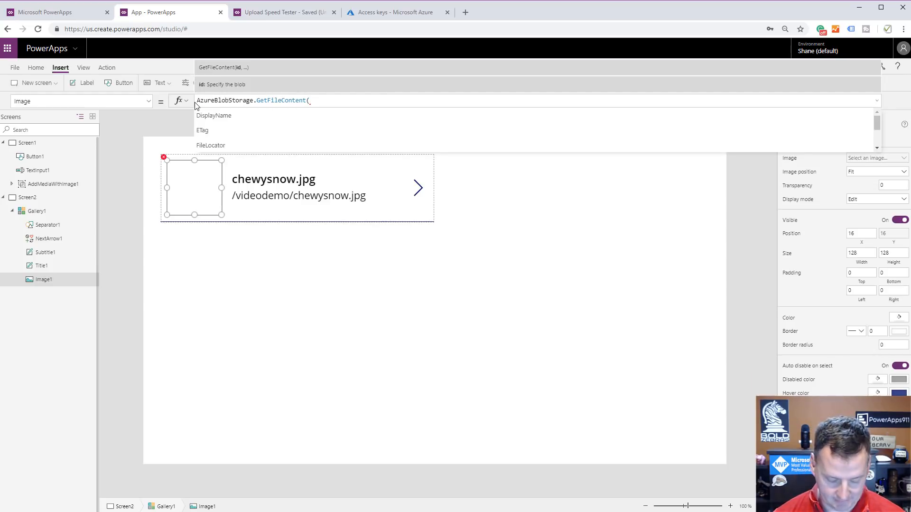
- Supply ThisItem.Id as the GetFileContent argument and close the call
{"action": "type", "text": "this"}
{"action": "key", "text": "Tab"}
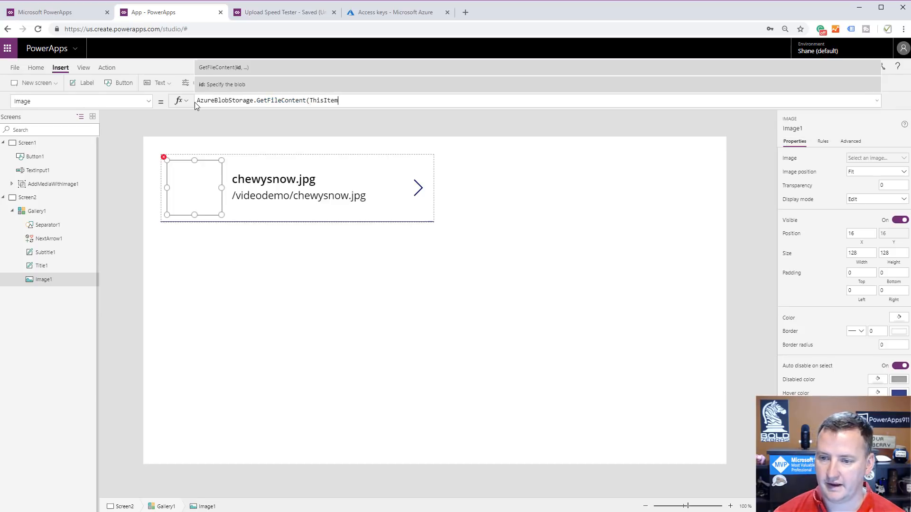
{"action": "type", "text": ".i"}
{"action": "key", "text": "Tab"}
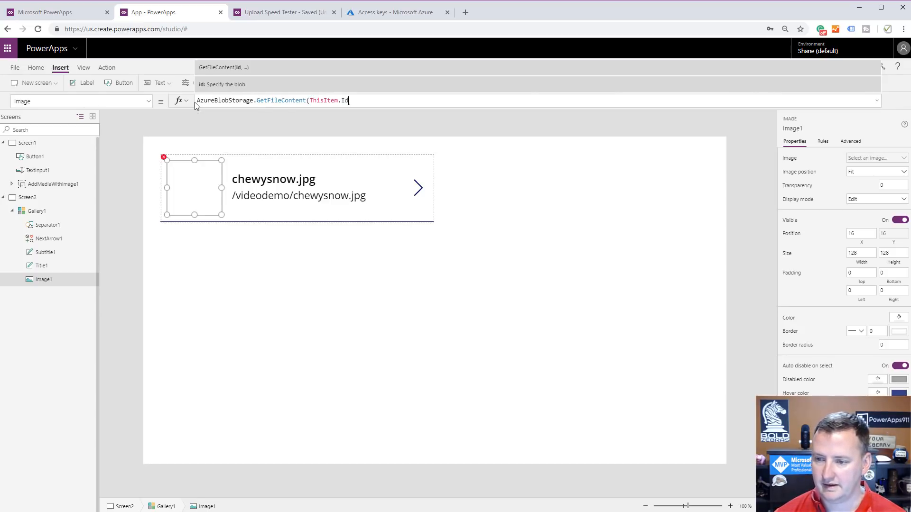
{"action": "type", "text": ")"}
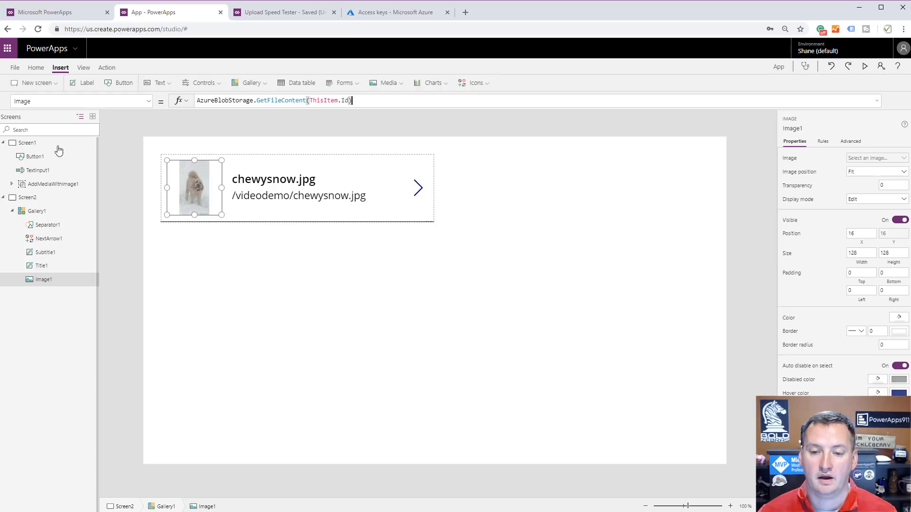
- Preview Screen1 and change the picture to the 26-web_lightened image from the Desktop
{"action": "left_click", "coordinate": [29, 145]}
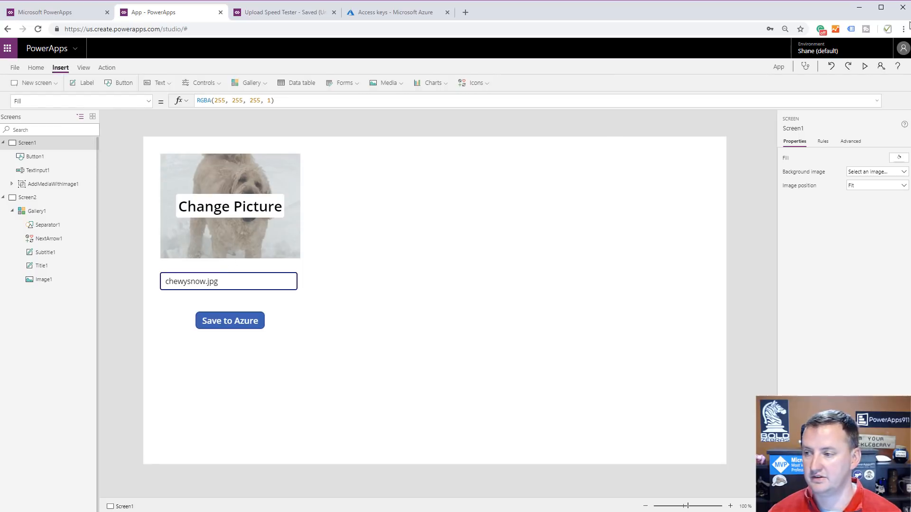
{"action": "left_click", "coordinate": [866, 67]}
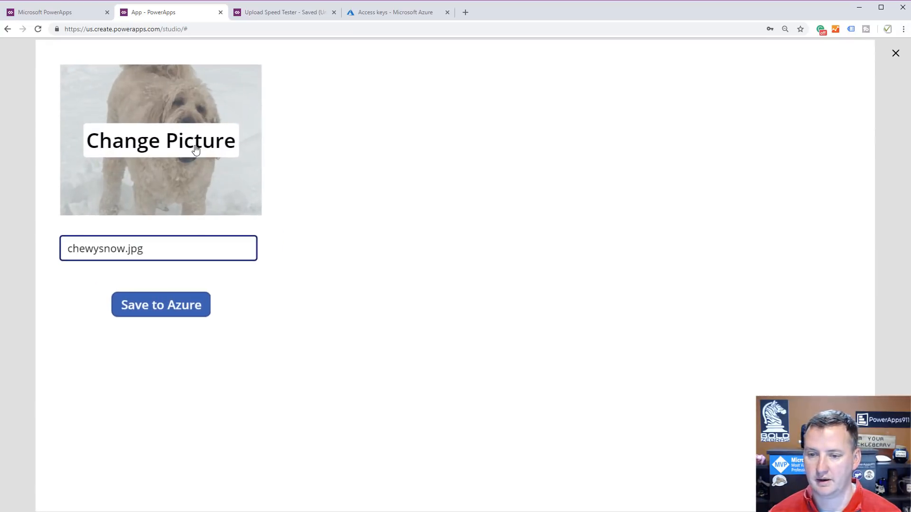
{"action": "left_click", "coordinate": [194, 151]}
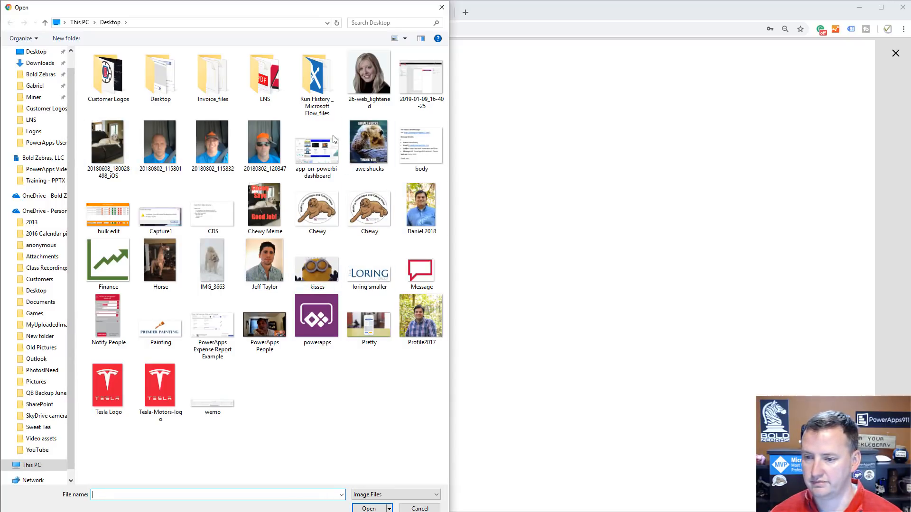
{"action": "left_click", "coordinate": [370, 76]}
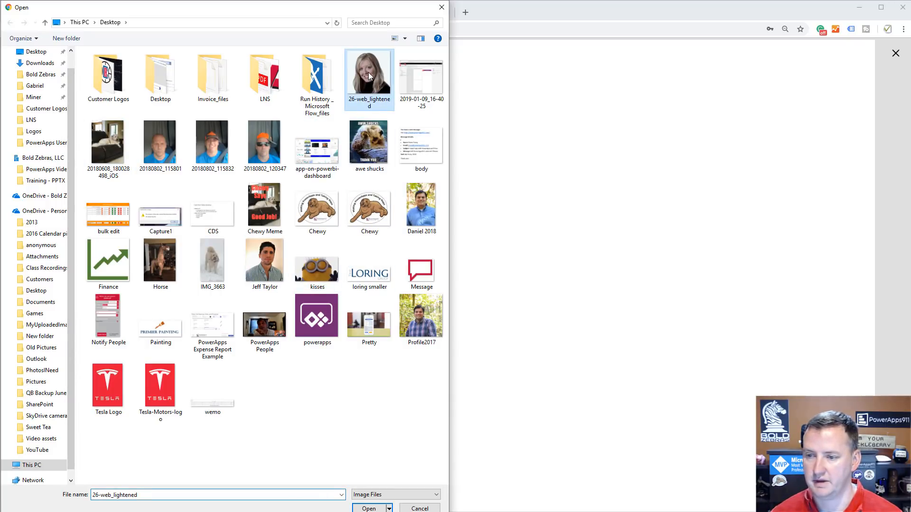
{"action": "left_click", "coordinate": [381, 508]}
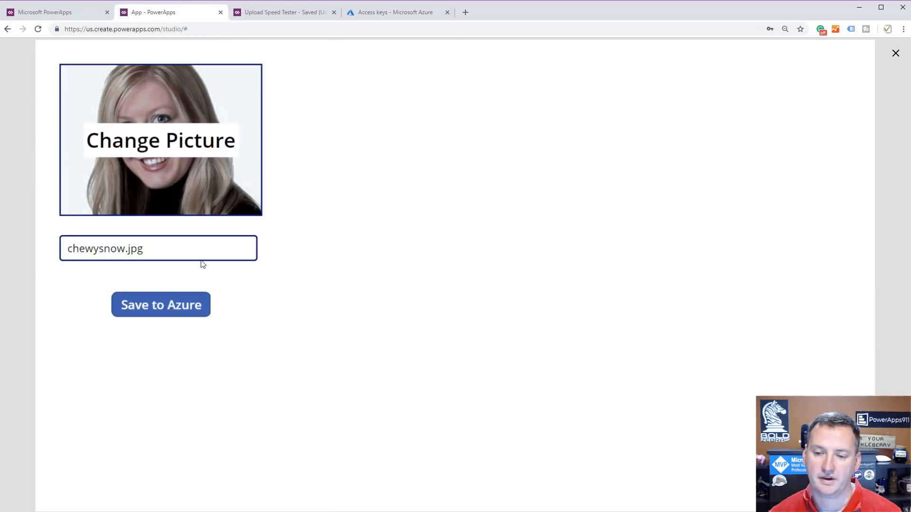
- Save the picture to Azure under the pictured person's first name with a .jpg extension and close the preview
{"action": "left_click", "coordinate": [165, 255]}
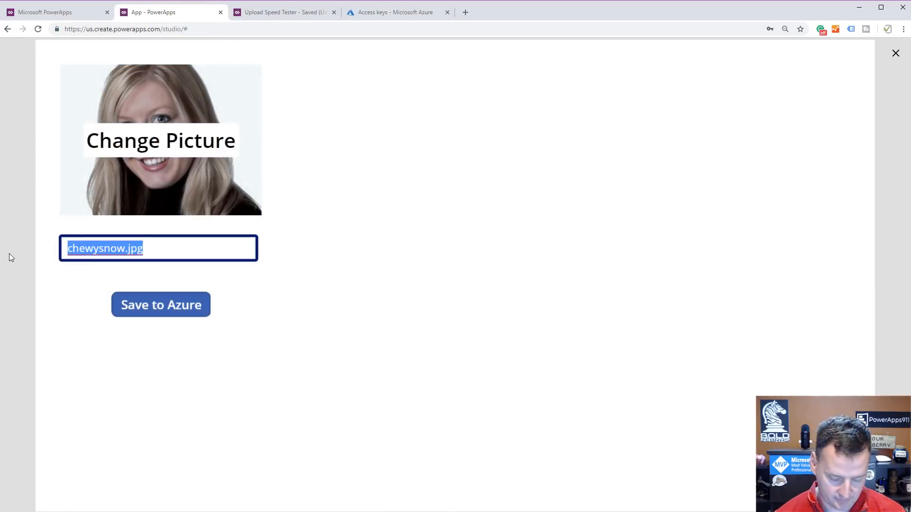
{"action": "type", "text": "nicola.jp"}
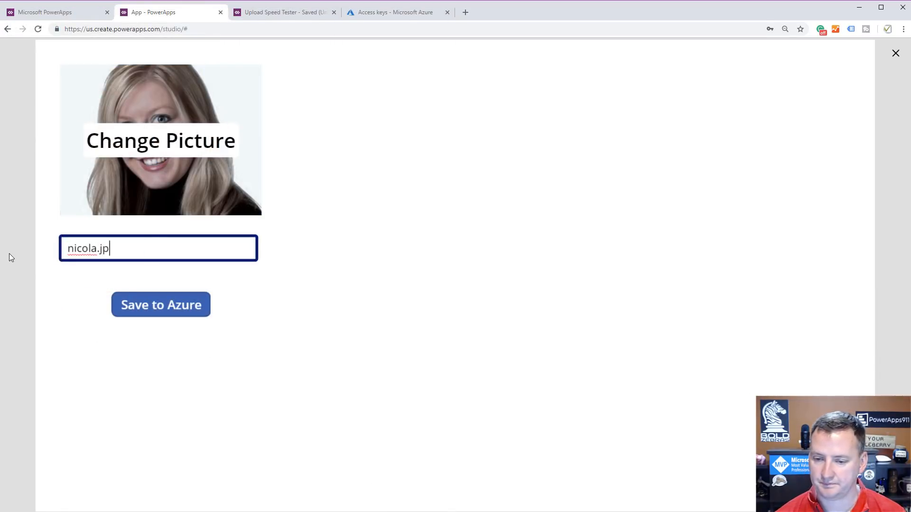
{"action": "type", "text": "g"}
{"action": "left_click", "coordinate": [124, 311]}
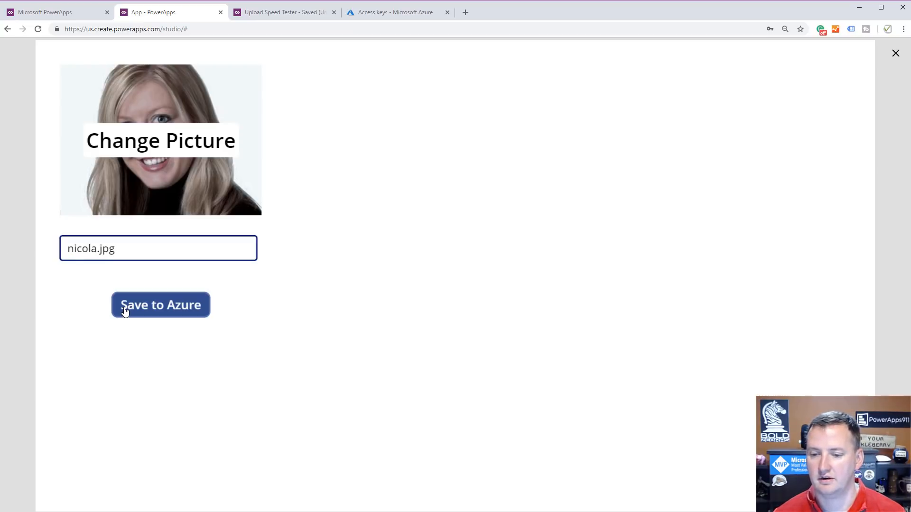
{"action": "left_click", "coordinate": [885, 62]}
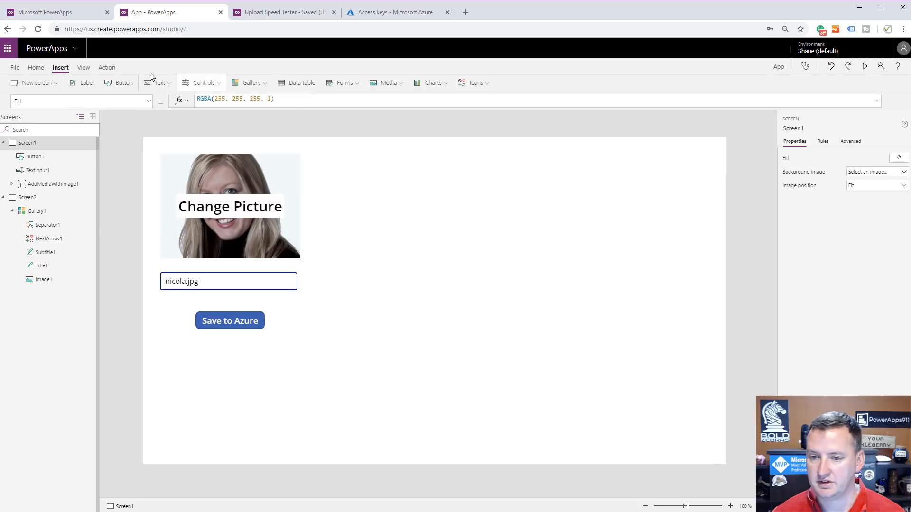
- Add a button to the empty area of Screen1 and set its OnSelect to Navigate(Screen2,ScreenTransition.Cover)
{"action": "left_click", "coordinate": [123, 83]}
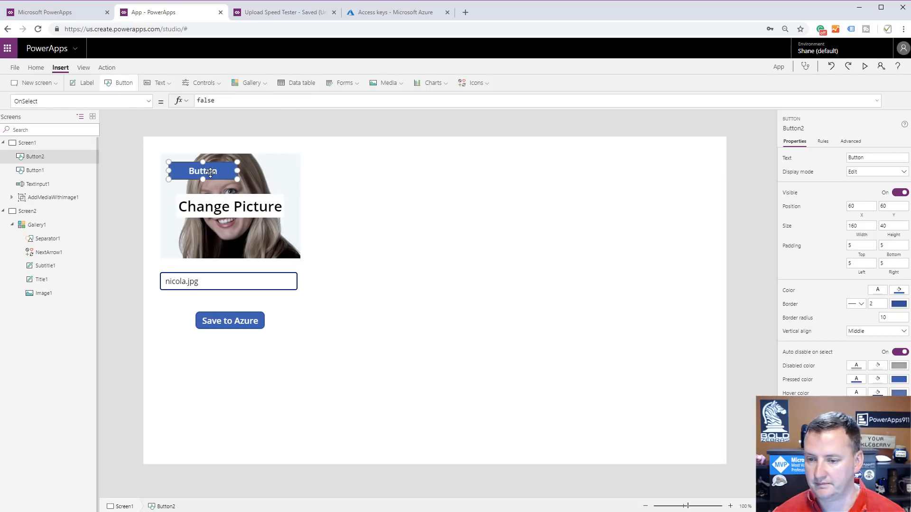
{"action": "left_click_drag", "start_coordinate": [211, 172], "coordinate": [500, 164]}
{"action": "left_click", "coordinate": [286, 101]}
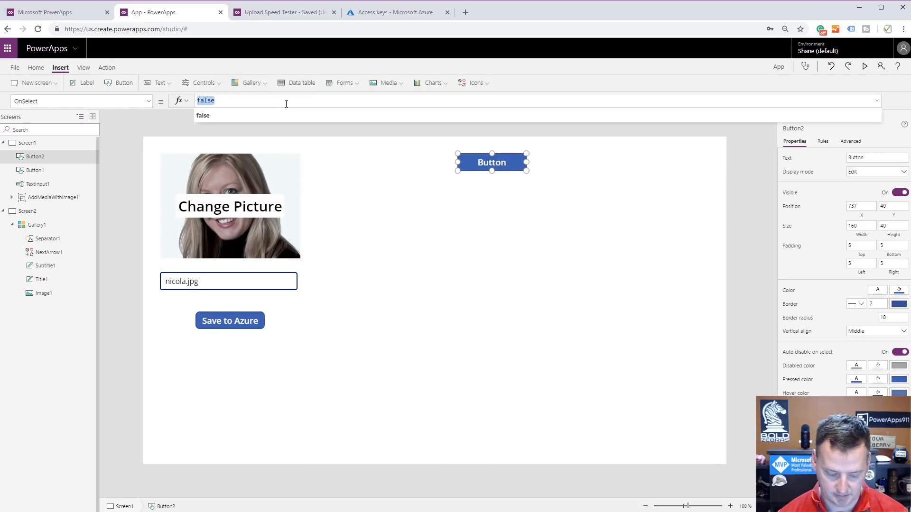
{"action": "type", "text": "navigat"}
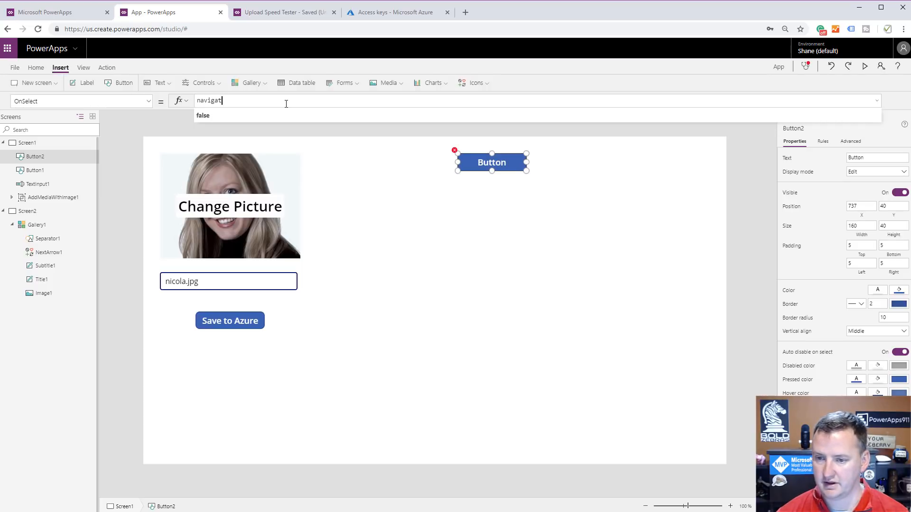
{"action": "type", "text": "e("}
{"action": "key", "text": "Down"}
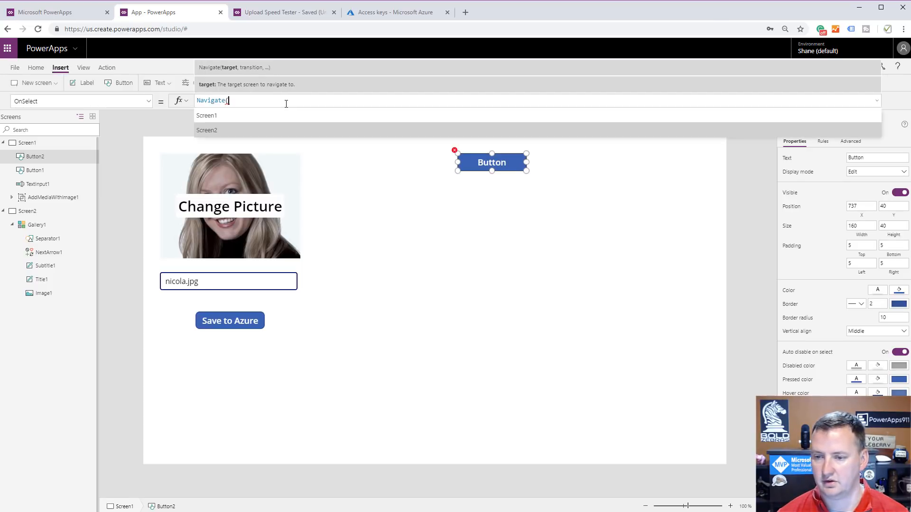
{"action": "key", "text": "Tab"}
{"action": "type", "text": ","}
{"action": "key", "text": "Tab"}
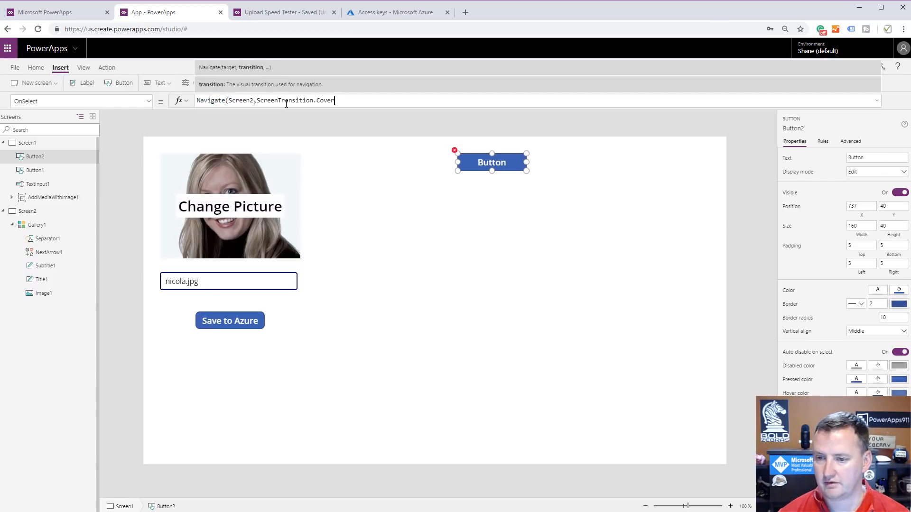
{"action": "type", "text": ")"}
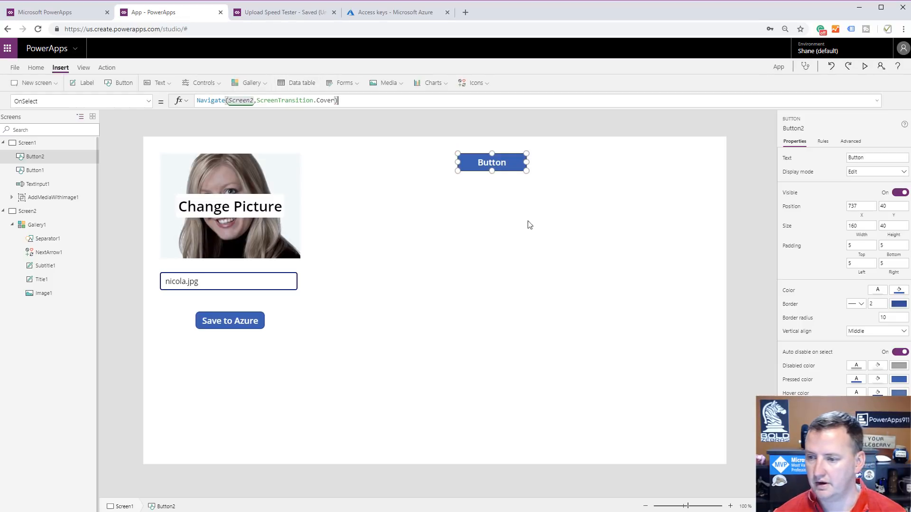
- Copy the new button to Screen2 by way of its own navigation and place it beside the gallery at X 880, Y 60
{"action": "left_click", "coordinate": [502, 162]}
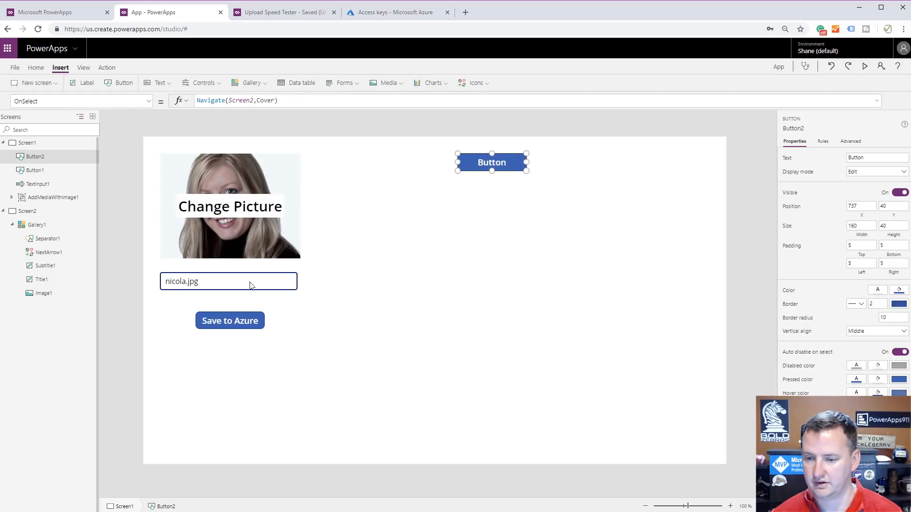
{"action": "key", "text": "alt"}
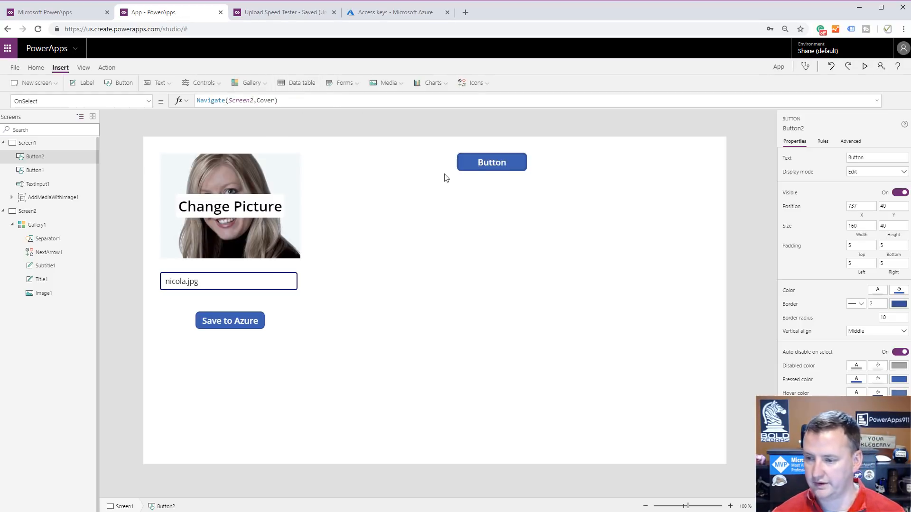
{"action": "left_click", "coordinate": [472, 171], "text": "alt"}
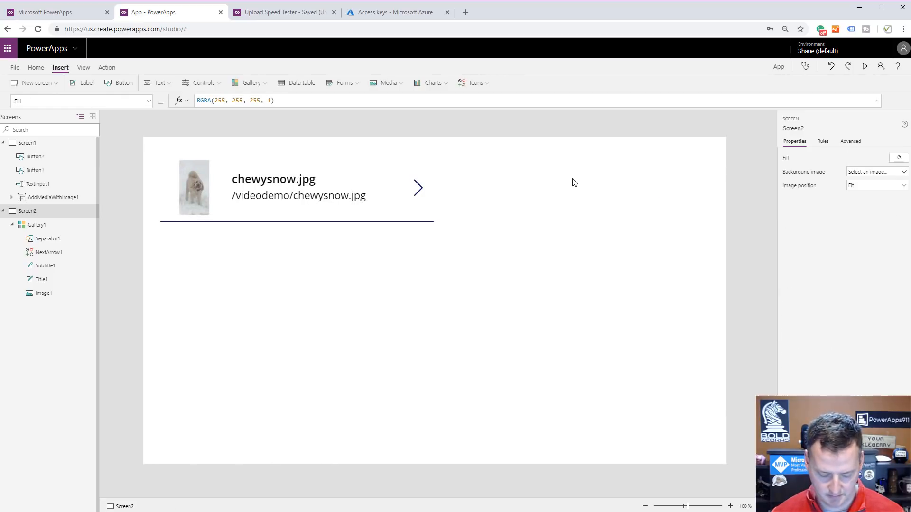
{"action": "key", "text": "ctrl+v"}
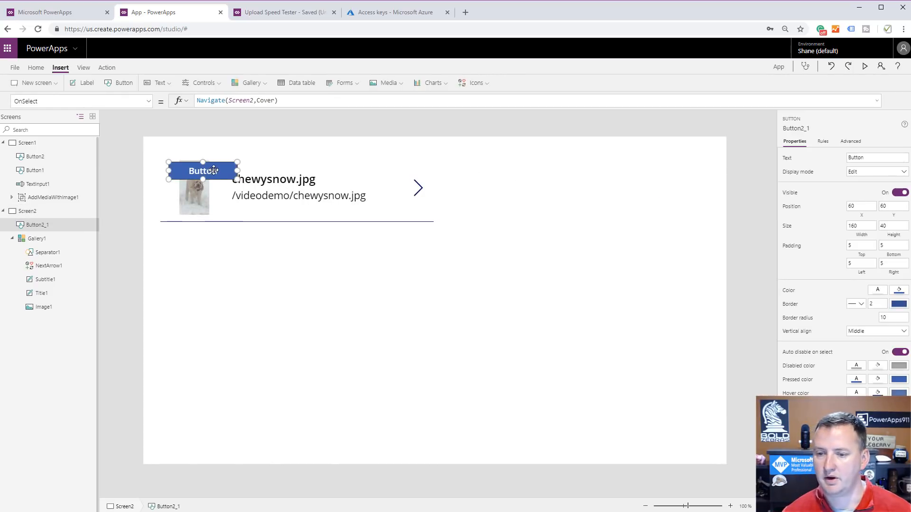
{"action": "left_click_drag", "start_coordinate": [212, 170], "coordinate": [565, 170]}
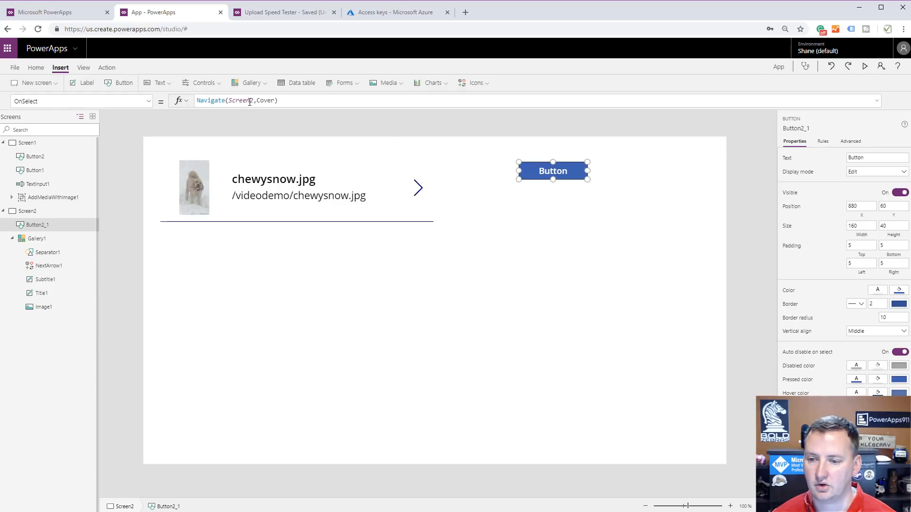
- Change the Navigate target in the Screen2 button's OnSelect to Screen1
{"action": "left_click", "coordinate": [247, 101]}
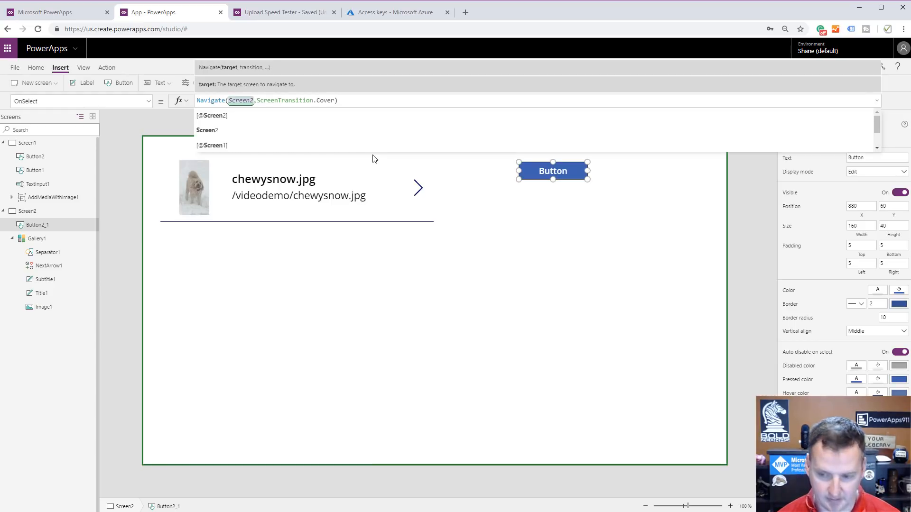
{"action": "key", "text": "Delete"}
{"action": "type", "text": "1"}
{"action": "left_click", "coordinate": [438, 215]}
- Copy the entire ListFolderV2 formula from the gallery's Items property
{"action": "left_click", "coordinate": [378, 215]}
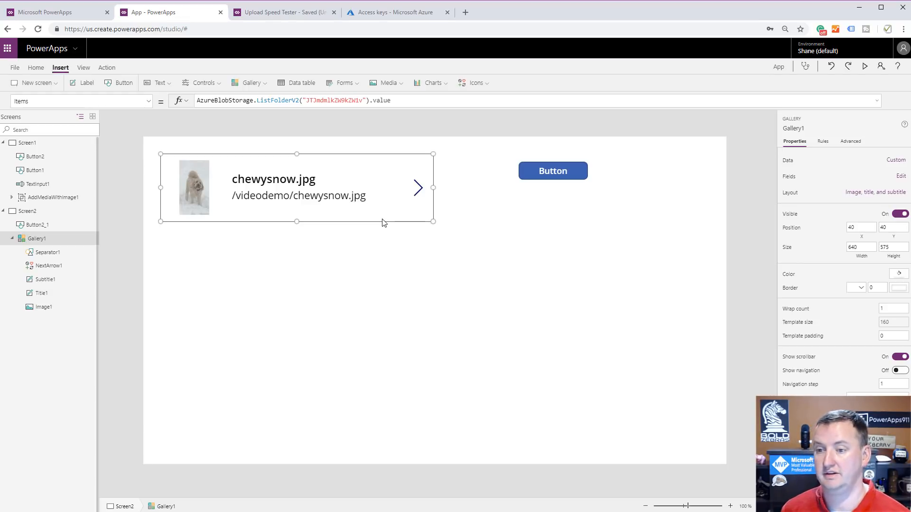
{"action": "left_click", "coordinate": [381, 100]}
{"action": "left_click_drag", "start_coordinate": [381, 100], "coordinate": [197, 100]}
{"action": "key", "text": "ctrl+c"}
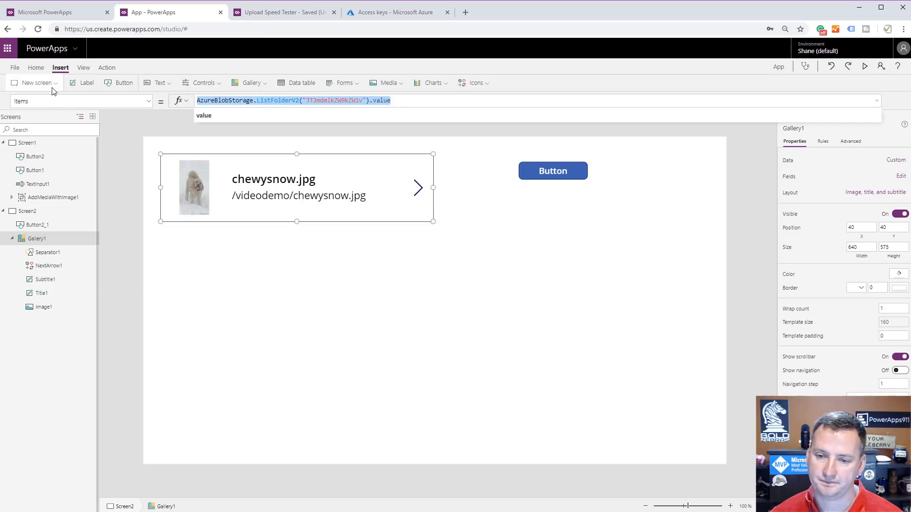
- Set Screen2's OnVisible to a ClearCollect that fills the collection collectFiles with the copied AzureBlobStorage.ListFolderV2 value formula
{"action": "left_click", "coordinate": [27, 210]}
{"action": "left_click", "coordinate": [149, 103]}
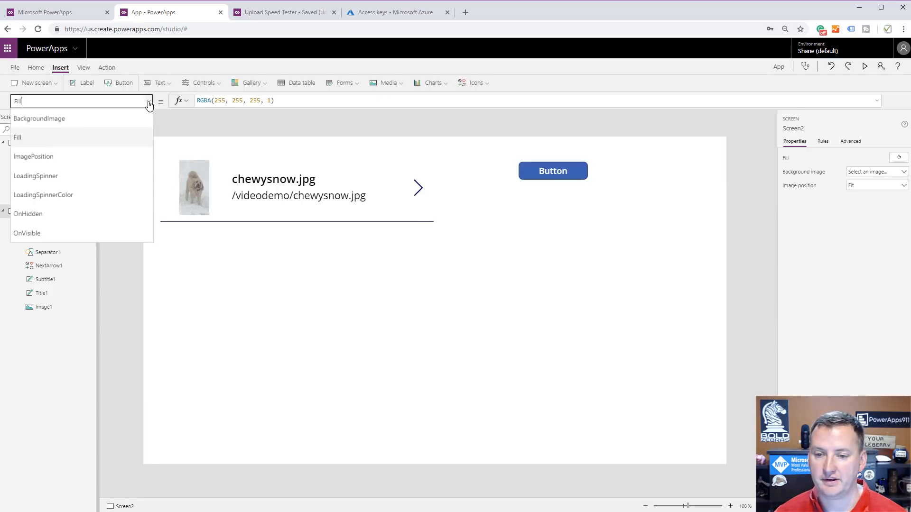
{"action": "left_click", "coordinate": [67, 228]}
{"action": "left_click", "coordinate": [243, 101]}
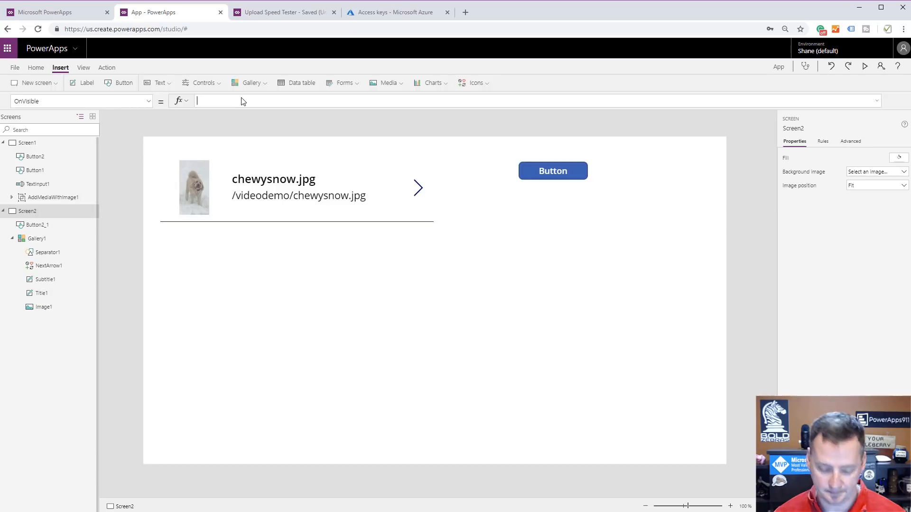
{"action": "type", "text": "ClearCollect("}
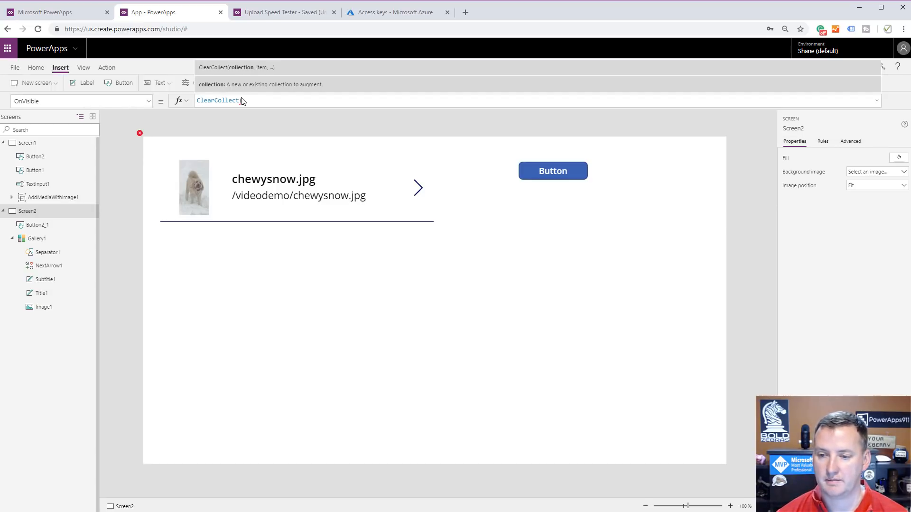
{"action": "type", "text": "collect"}
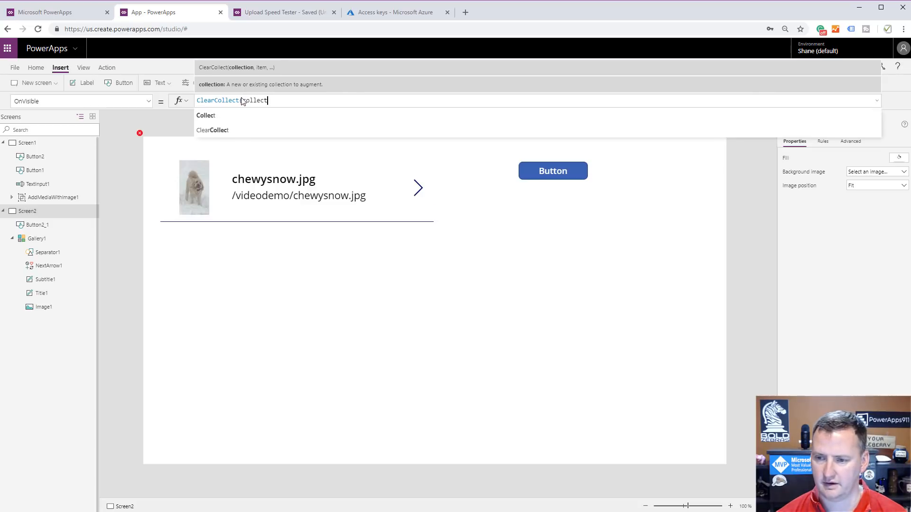
{"action": "type", "text": "Files,"}
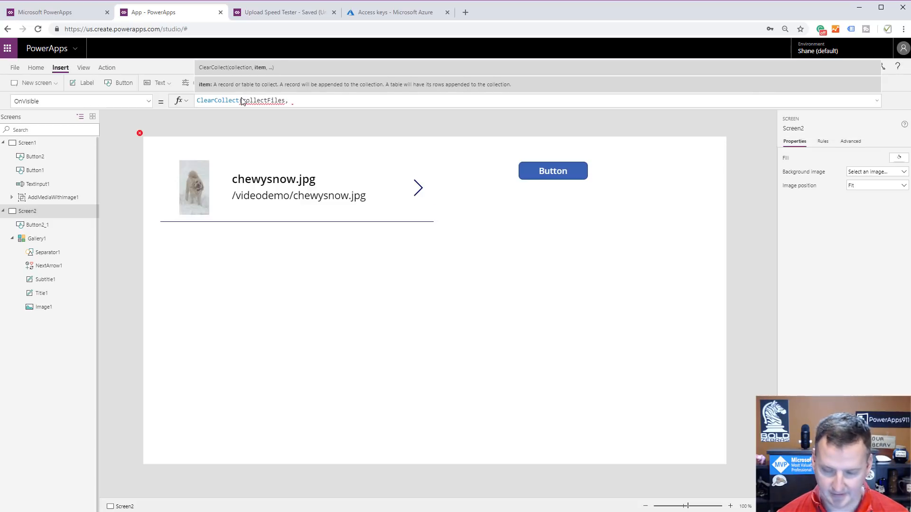
{"action": "key", "text": "ctrl+v"}
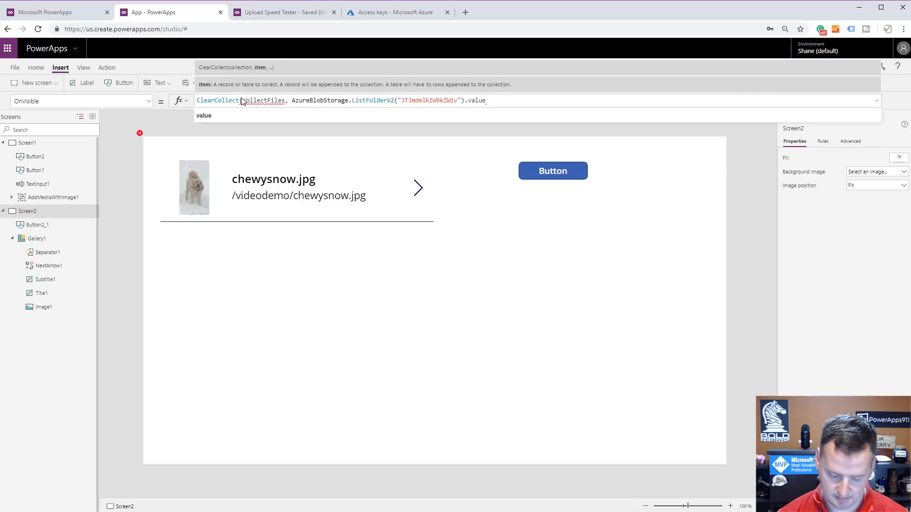
{"action": "type", "text": ")"}
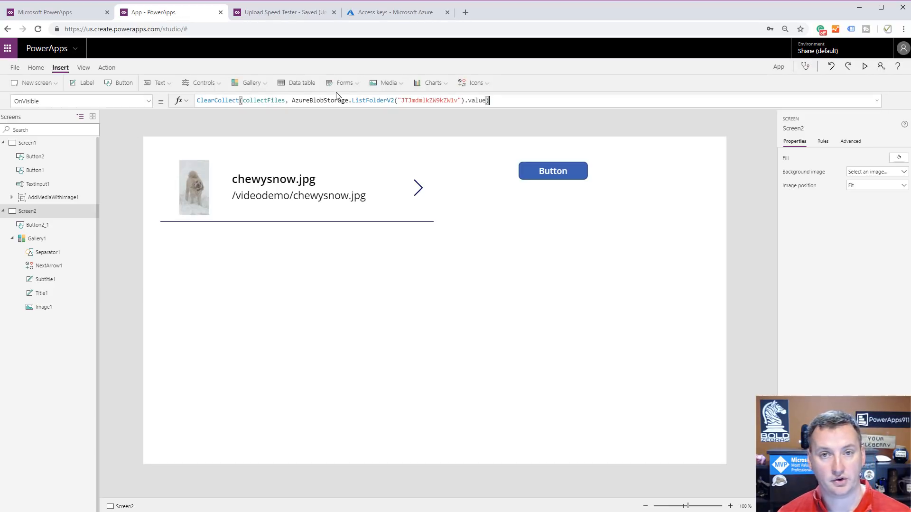
- Replace the formula in the Screen2 gallery's Items property with collectFiles
{"action": "left_click", "coordinate": [234, 217]}
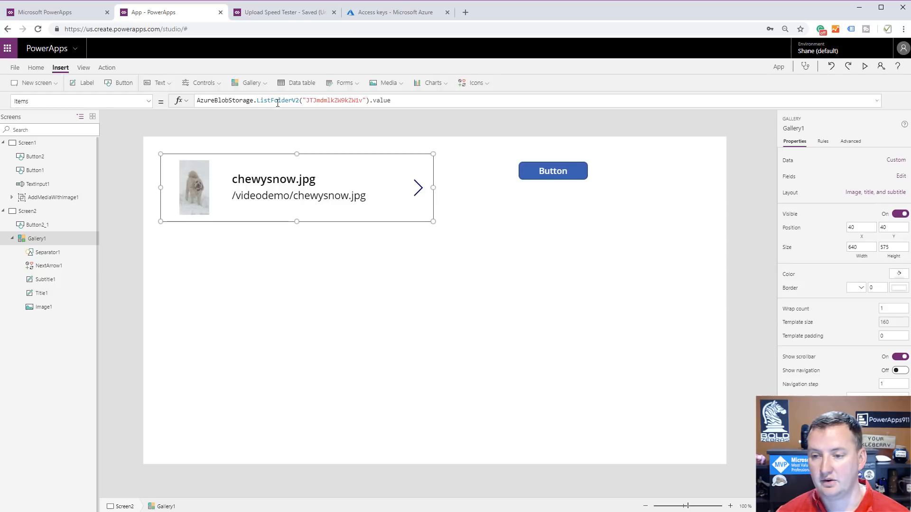
{"action": "left_click", "coordinate": [432, 99]}
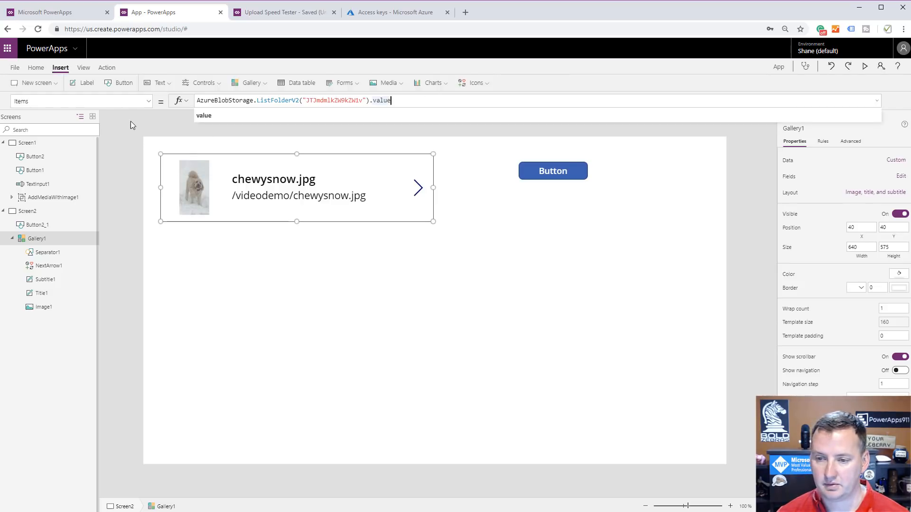
{"action": "key", "text": "ctrl+a"}
{"action": "type", "text": "collectFiles"}
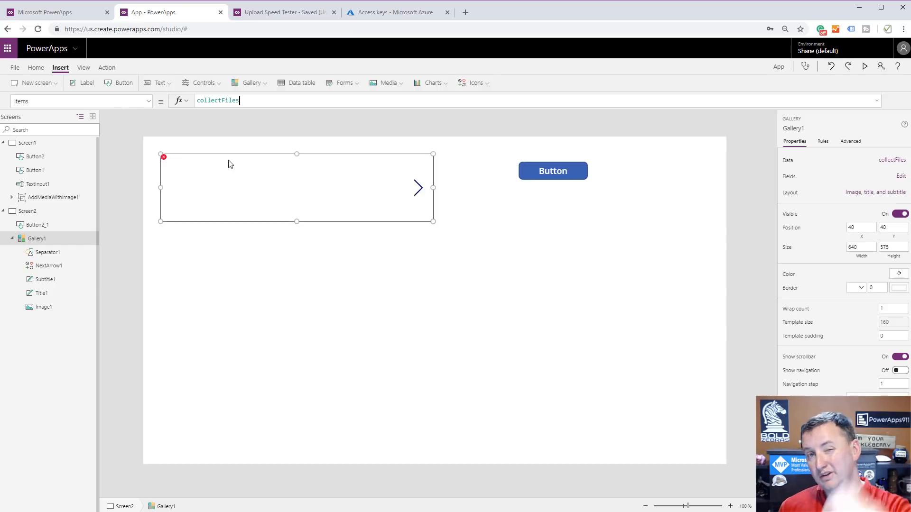
- Preview switching between the screens with their buttons, then check the gallery's file list and Screen2's OnVisible formula
{"action": "left_click", "coordinate": [865, 67]}
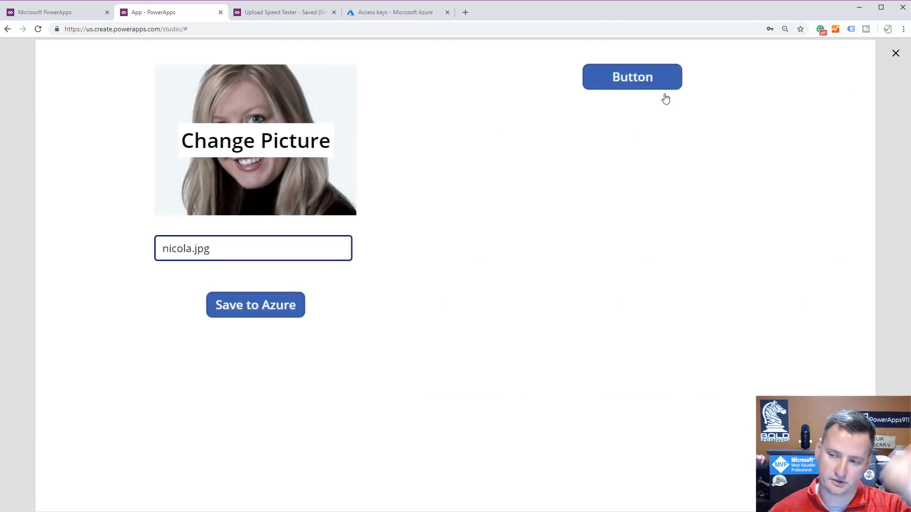
{"action": "left_click", "coordinate": [580, 81]}
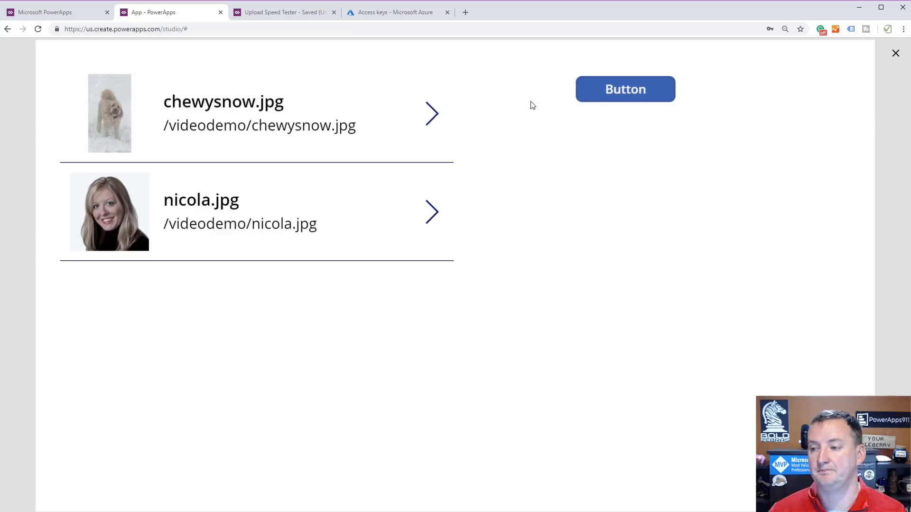
{"action": "left_click", "coordinate": [895, 53]}
{"action": "left_click", "coordinate": [257, 336]}
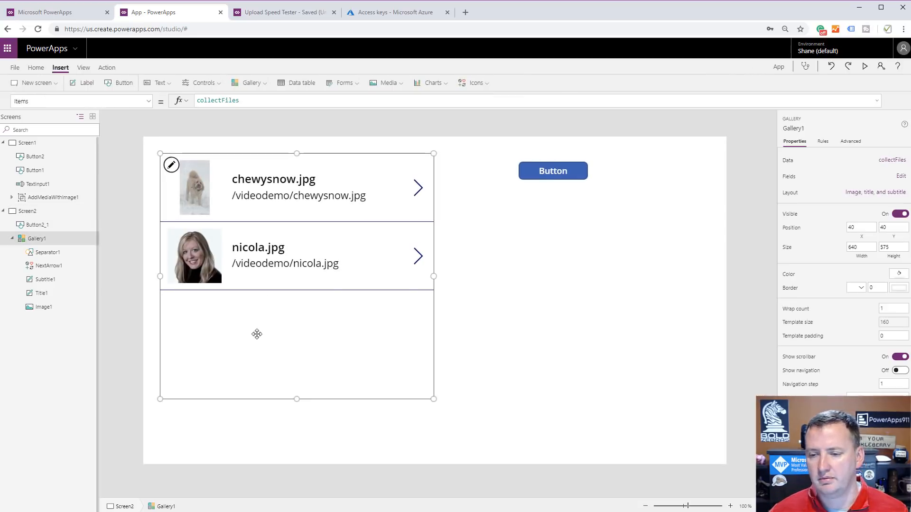
{"action": "left_click", "coordinate": [506, 252]}
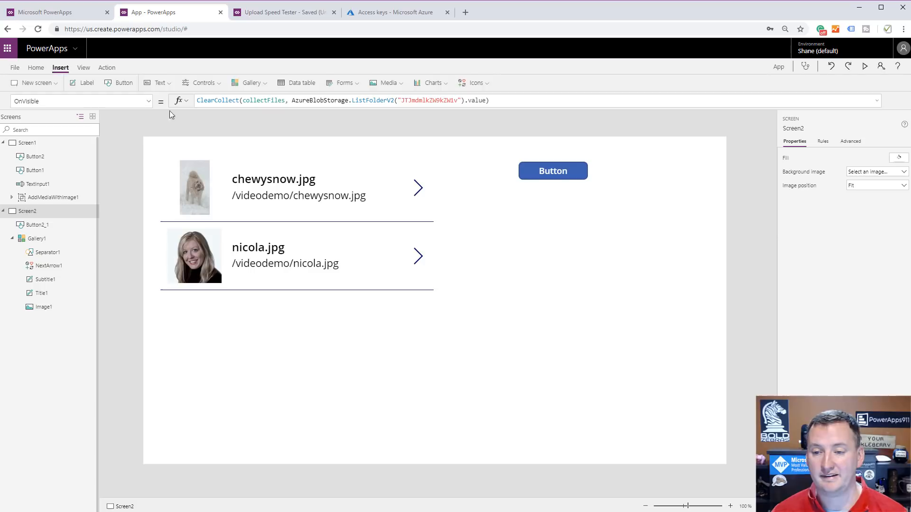
{"action": "left_click", "coordinate": [33, 143]}
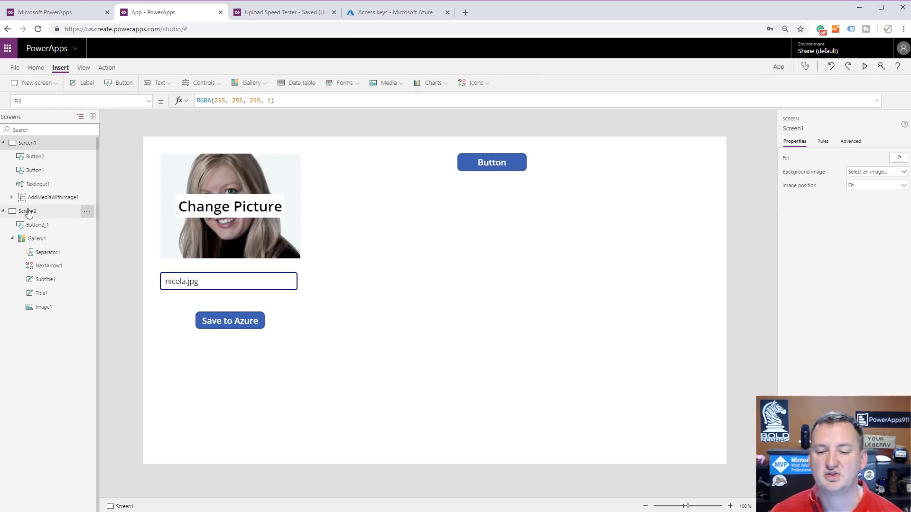
{"action": "left_click", "coordinate": [52, 205]}
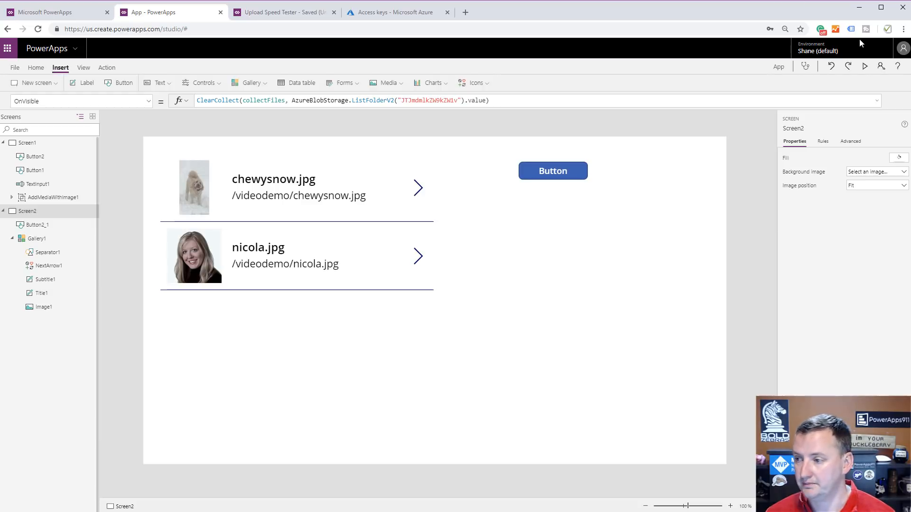
- Preview the app from Screen2, navigate to Screen1 with the button, and select the picture upload control in the editor
{"action": "left_click", "coordinate": [867, 67]}
{"action": "left_click", "coordinate": [601, 101]}
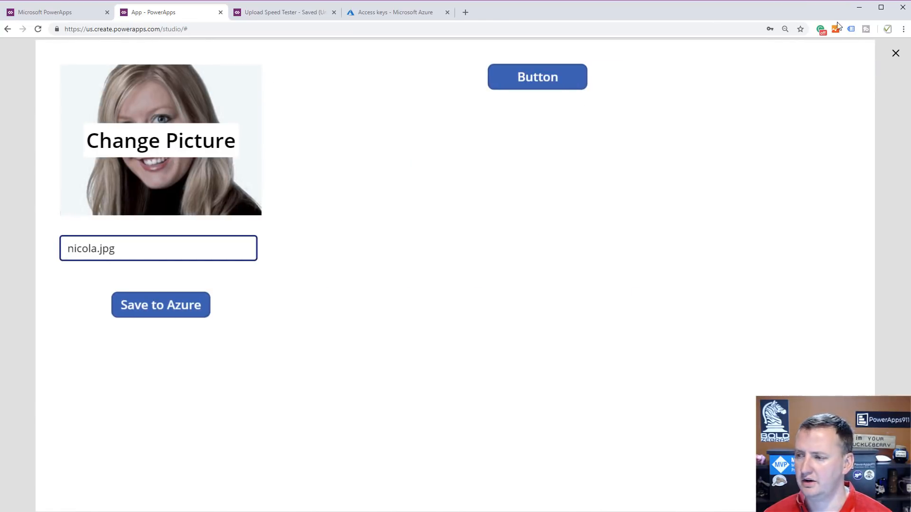
{"action": "left_click", "coordinate": [895, 53]}
{"action": "left_click", "coordinate": [219, 212]}
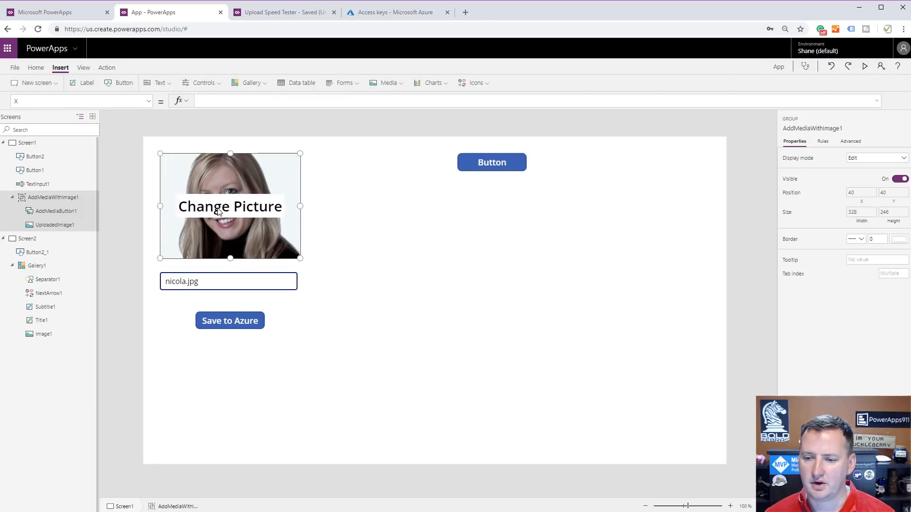
{"action": "left_click", "coordinate": [148, 102]}
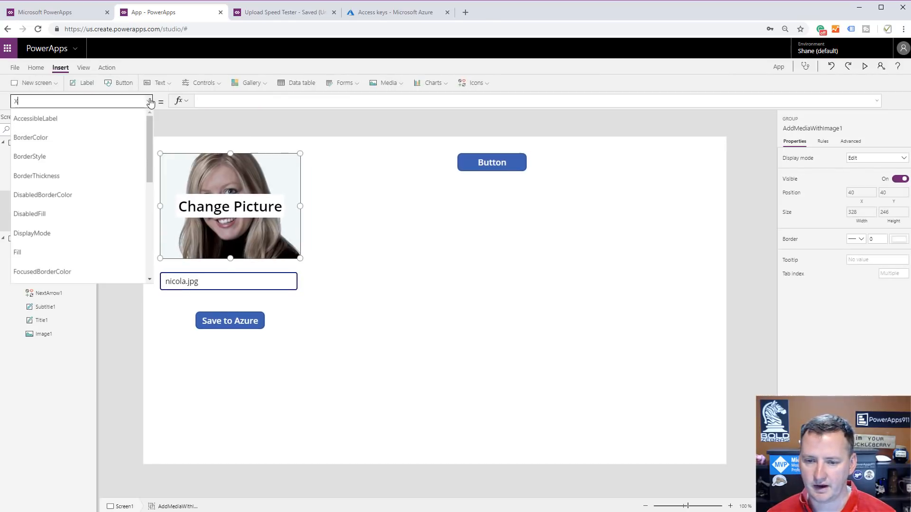
{"action": "scroll", "coordinate": [86, 203], "scroll_direction": "down", "scroll_amount": 3}
{"action": "scroll", "coordinate": [87, 200], "scroll_direction": "down", "scroll_amount": 2}
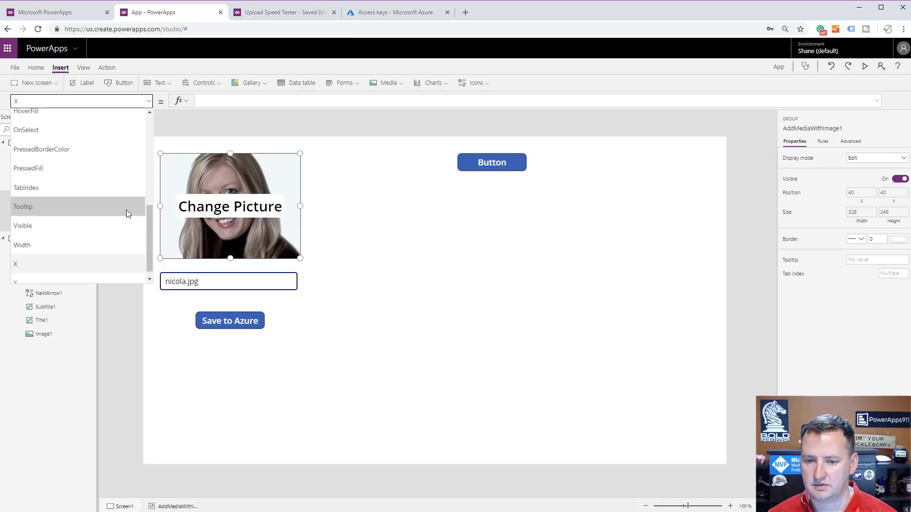
{"action": "scroll", "coordinate": [123, 198], "scroll_direction": "up", "scroll_amount": 2}
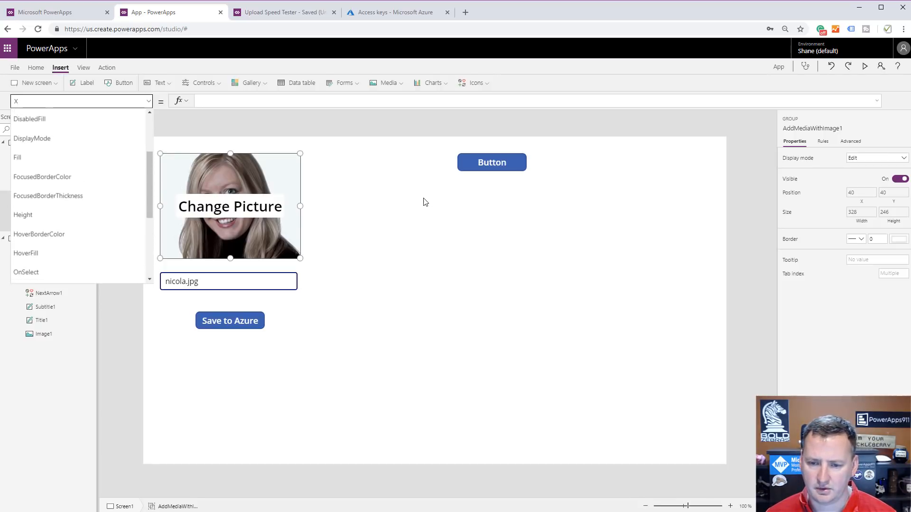
{"action": "left_click", "coordinate": [394, 191]}
- Change the Text property of AddMediaButton1 to "Tap or click to add a file"
{"action": "left_click", "coordinate": [49, 214]}
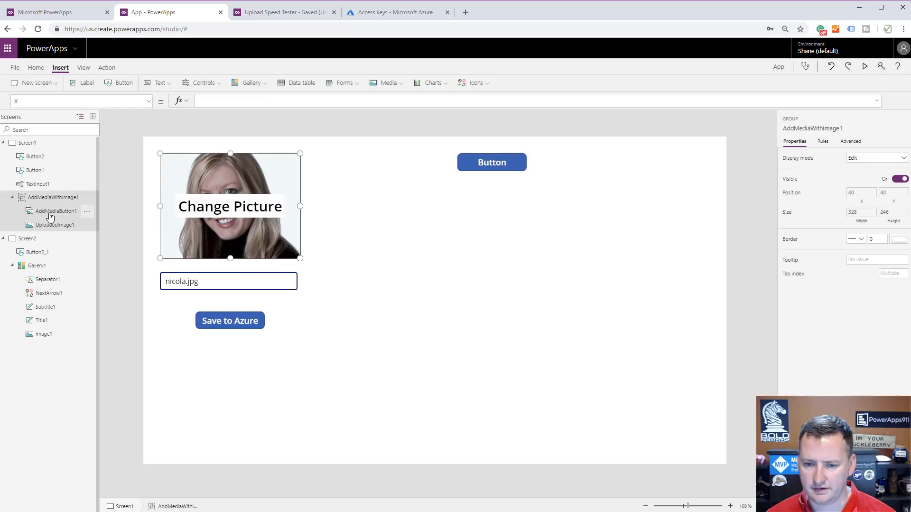
{"action": "left_click", "coordinate": [58, 212]}
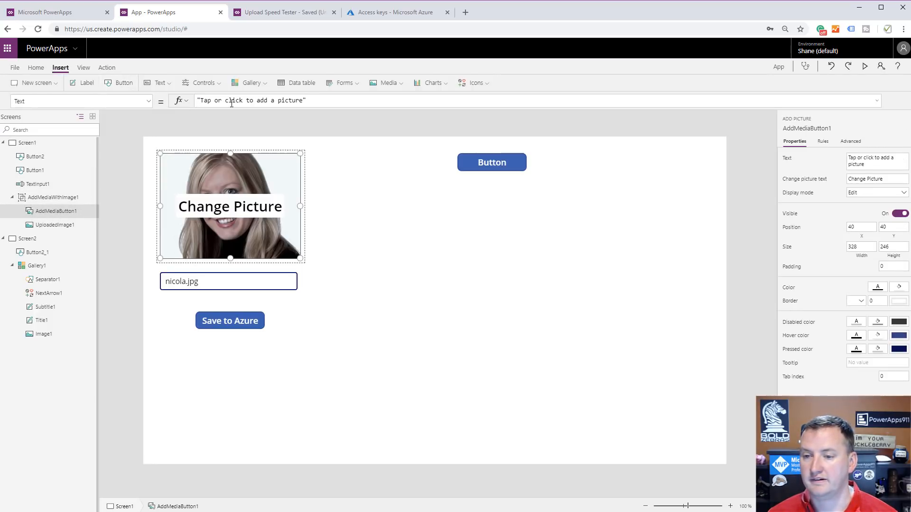
{"action": "double_click", "coordinate": [284, 102]}
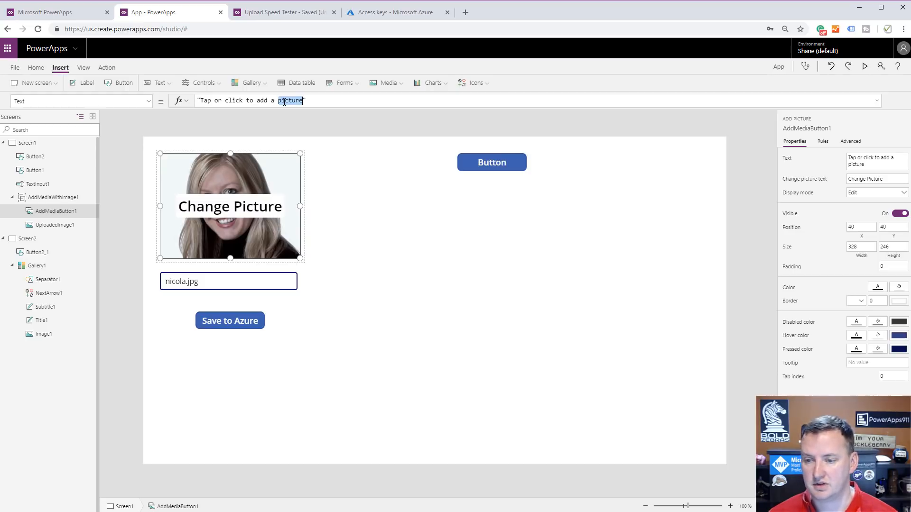
{"action": "type", "text": "file"}
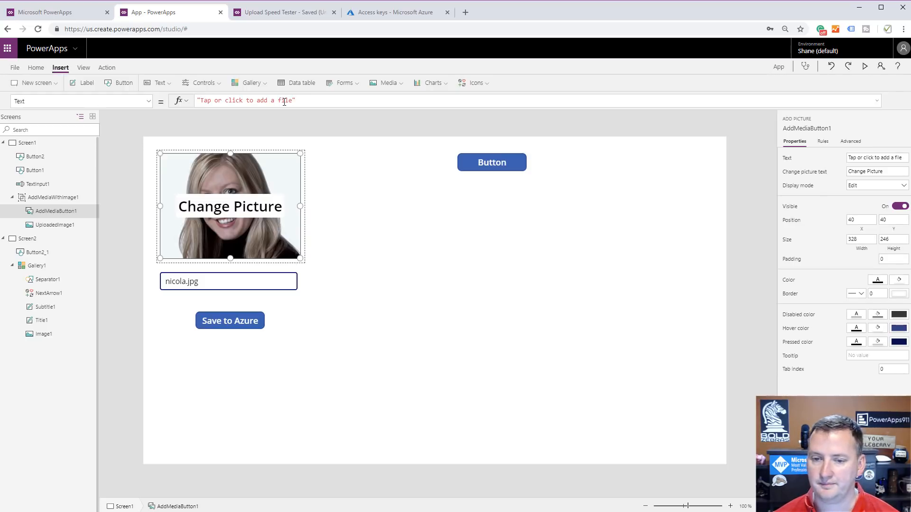
- Set the ChangePictureText property of AddMediaButton1 to "Change File"
{"action": "left_click", "coordinate": [149, 101]}
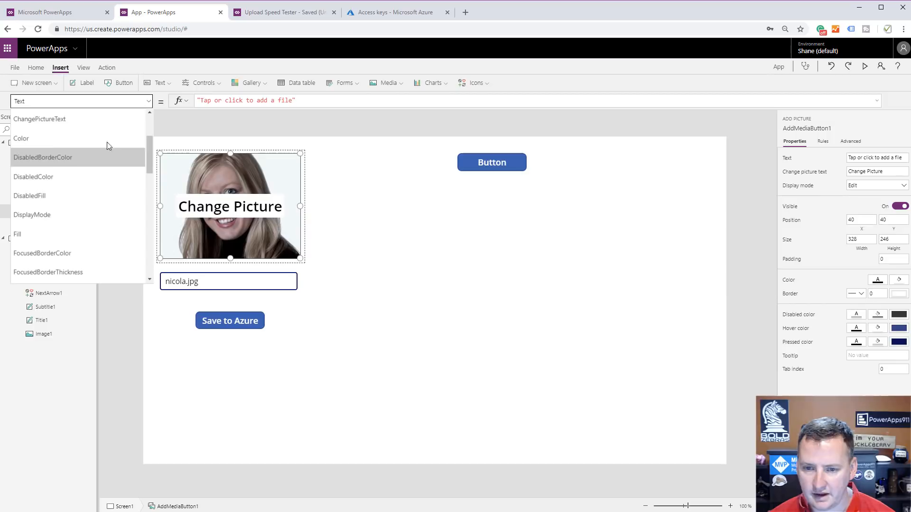
{"action": "left_click", "coordinate": [95, 119]}
{"action": "double_click", "coordinate": [237, 103]}
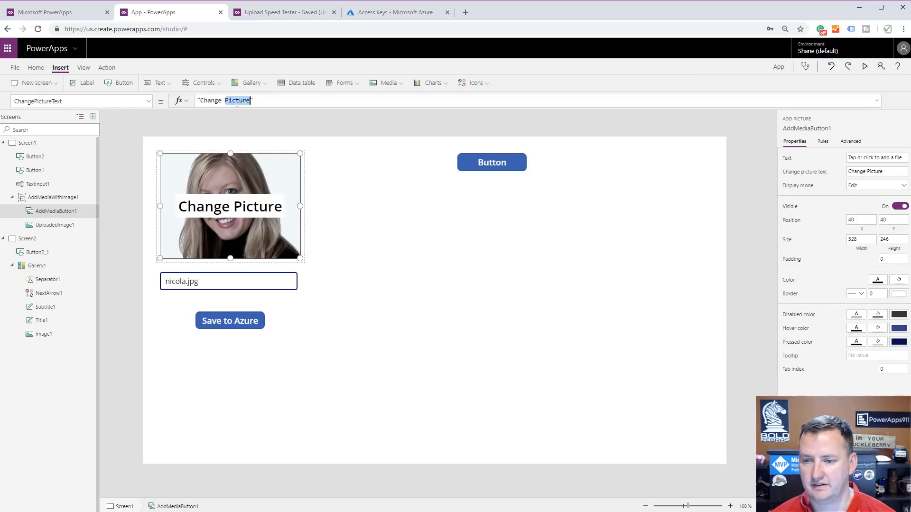
{"action": "type", "text": "File"}
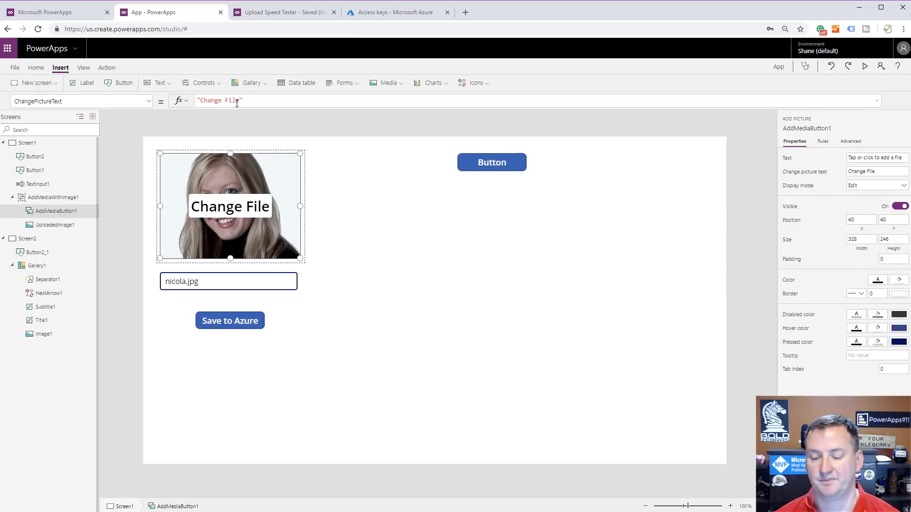
{"action": "left_click", "coordinate": [338, 212]}
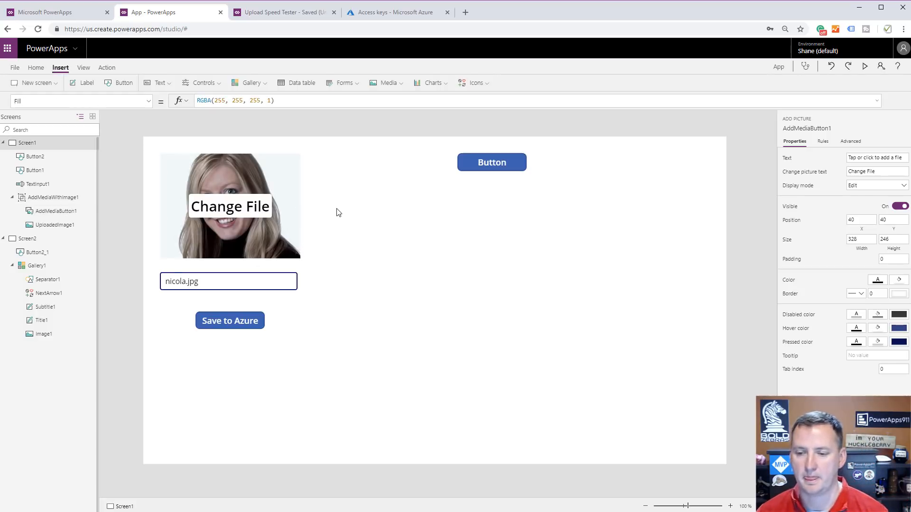
- Preview Screen1 and load aWorkbook.xlsx from the Desktop into the upload control, with the file filter set to All Files
{"action": "left_click", "coordinate": [865, 67]}
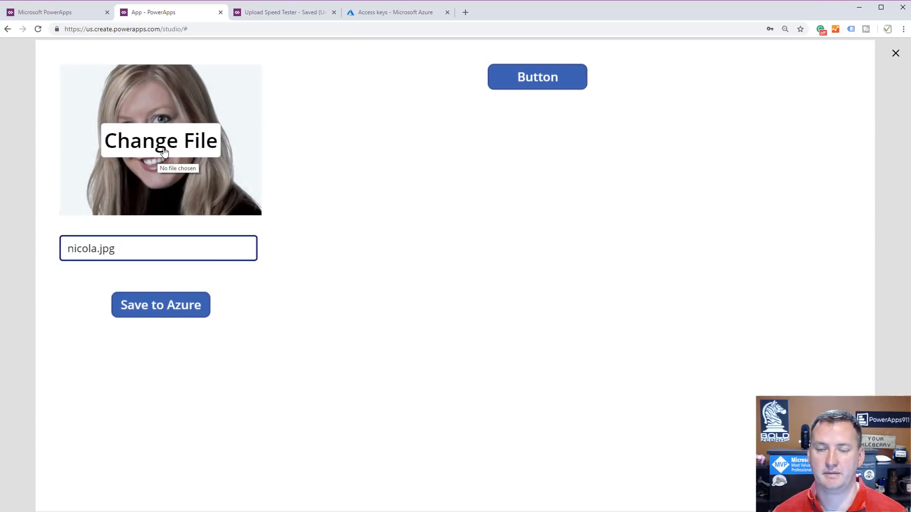
{"action": "left_click", "coordinate": [179, 153]}
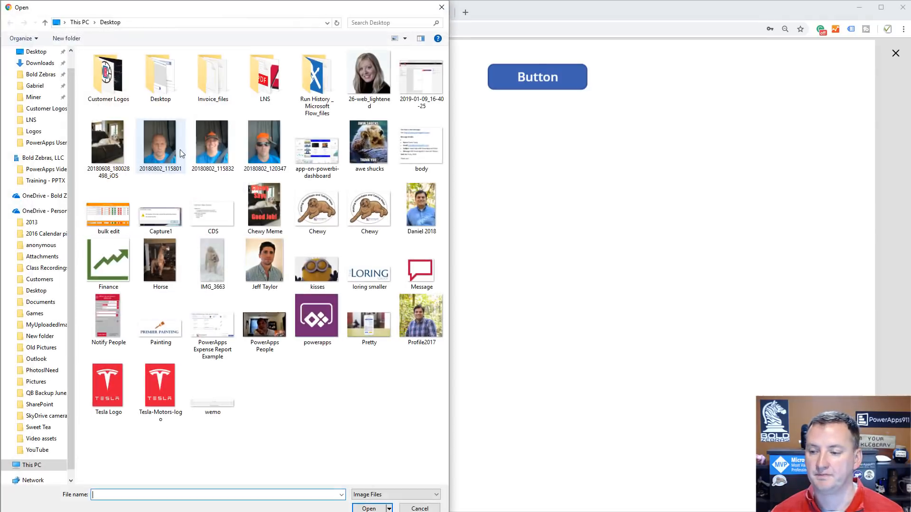
{"action": "left_click", "coordinate": [402, 500]}
{"action": "left_click", "coordinate": [374, 507]}
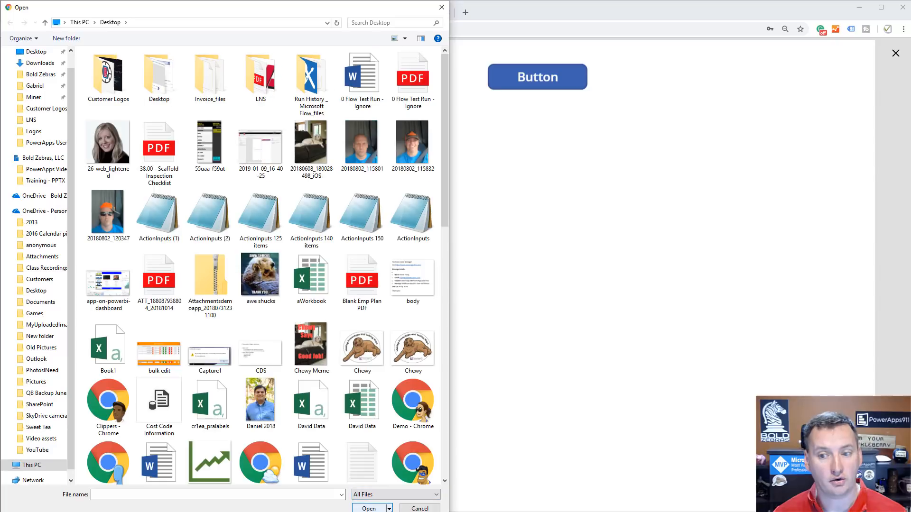
{"action": "double_click", "coordinate": [319, 287]}
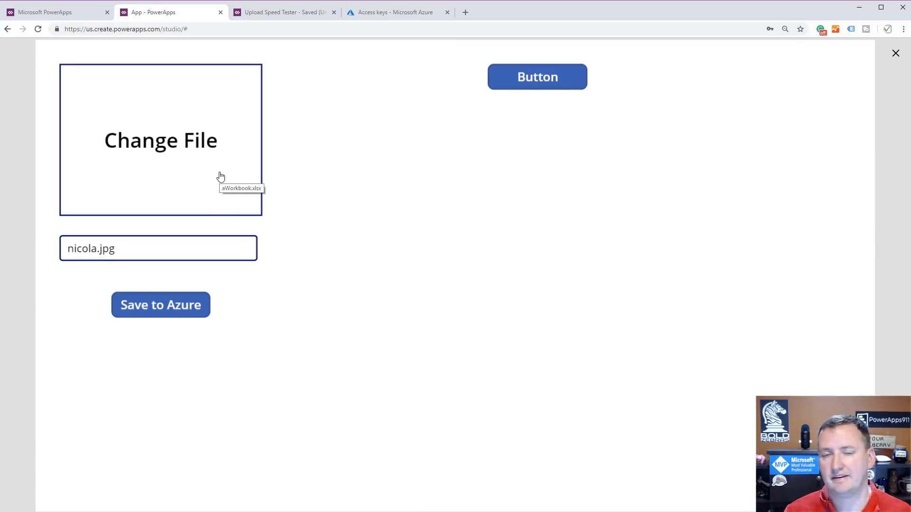
- Set the file name to excel.xlsx, save the loaded file to Azure, and go to the gallery screen
{"action": "left_click_drag", "start_coordinate": [134, 255], "coordinate": [69, 255]}
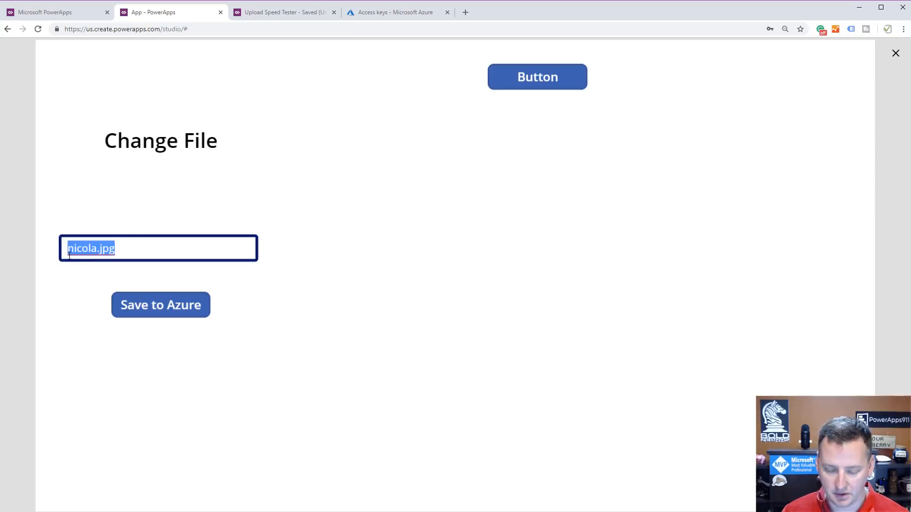
{"action": "type", "text": "excel"}
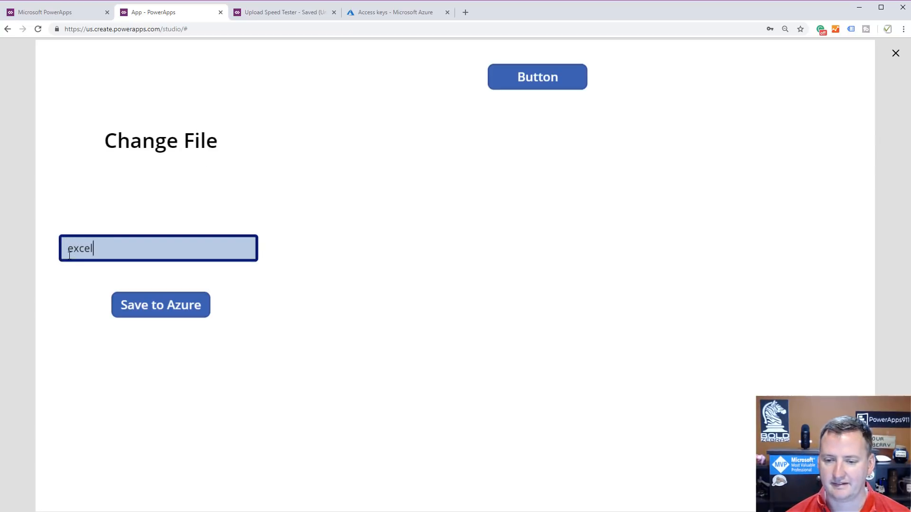
{"action": "type", "text": ".xlsx"}
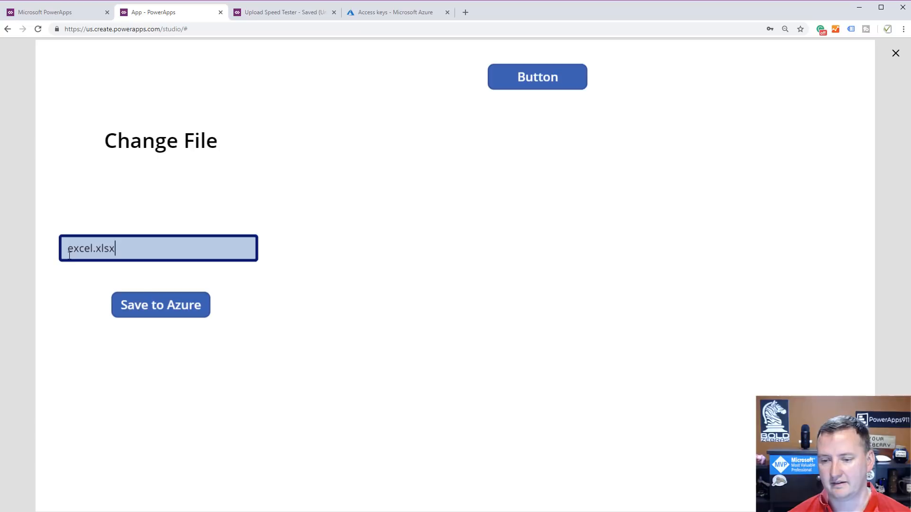
{"action": "left_click", "coordinate": [158, 313]}
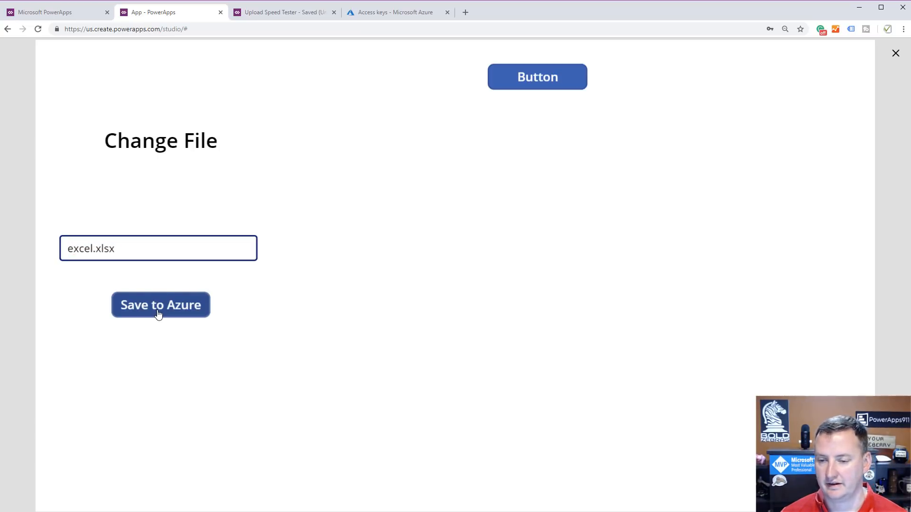
{"action": "left_click", "coordinate": [508, 87]}
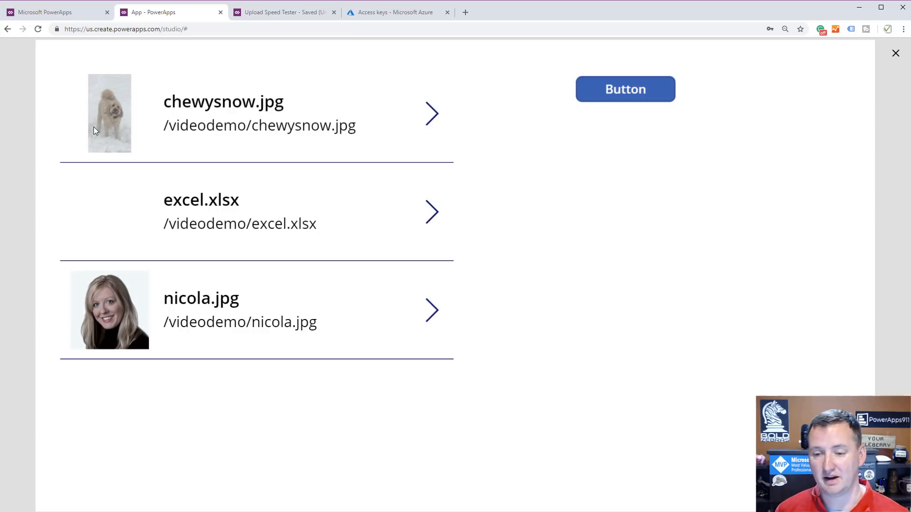
- Leave the preview and add a Download icon to the Gallery1 template, positioned beside the next arrow at about X 512, Y 52
{"action": "left_click", "coordinate": [895, 52]}
{"action": "left_click", "coordinate": [400, 260]}
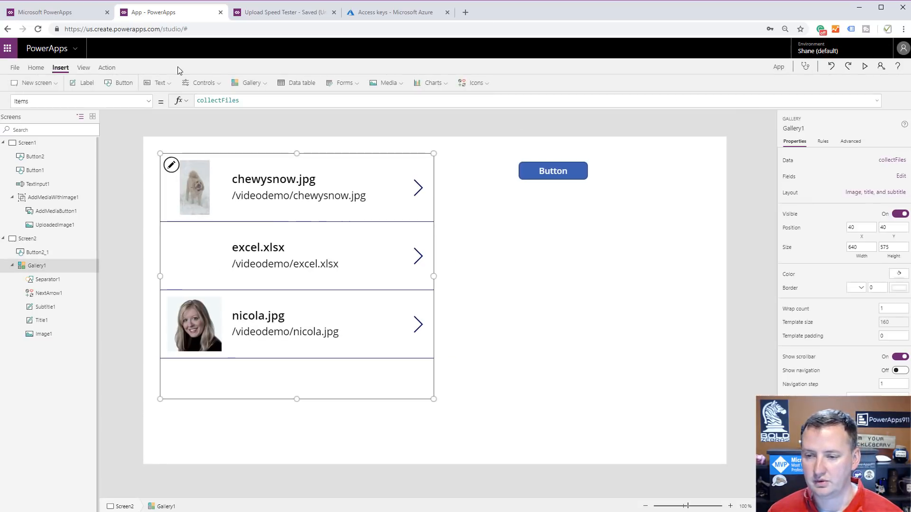
{"action": "left_click", "coordinate": [472, 83]}
{"action": "scroll", "coordinate": [486, 204], "scroll_direction": "down", "scroll_amount": 5}
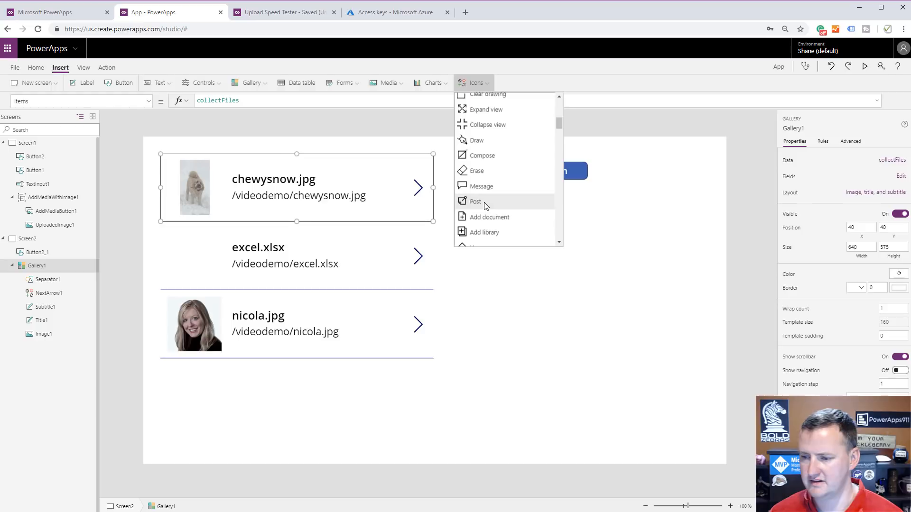
{"action": "scroll", "coordinate": [489, 190], "scroll_direction": "down", "scroll_amount": 4}
{"action": "scroll", "coordinate": [494, 193], "scroll_direction": "down", "scroll_amount": 6}
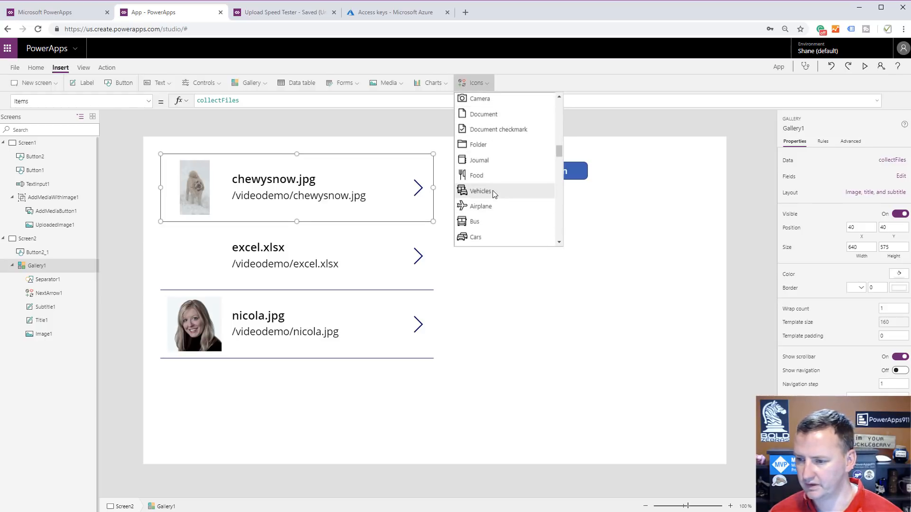
{"action": "scroll", "coordinate": [493, 194], "scroll_direction": "down", "scroll_amount": 5}
{"action": "scroll", "coordinate": [494, 189], "scroll_direction": "up", "scroll_amount": 10}
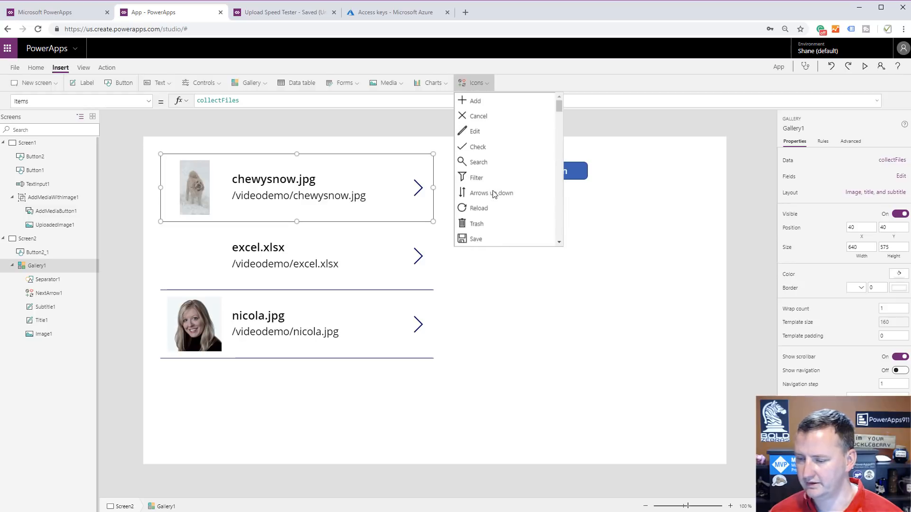
{"action": "scroll", "coordinate": [490, 152], "scroll_direction": "down", "scroll_amount": 1}
{"action": "scroll", "coordinate": [490, 154], "scroll_direction": "down", "scroll_amount": 1}
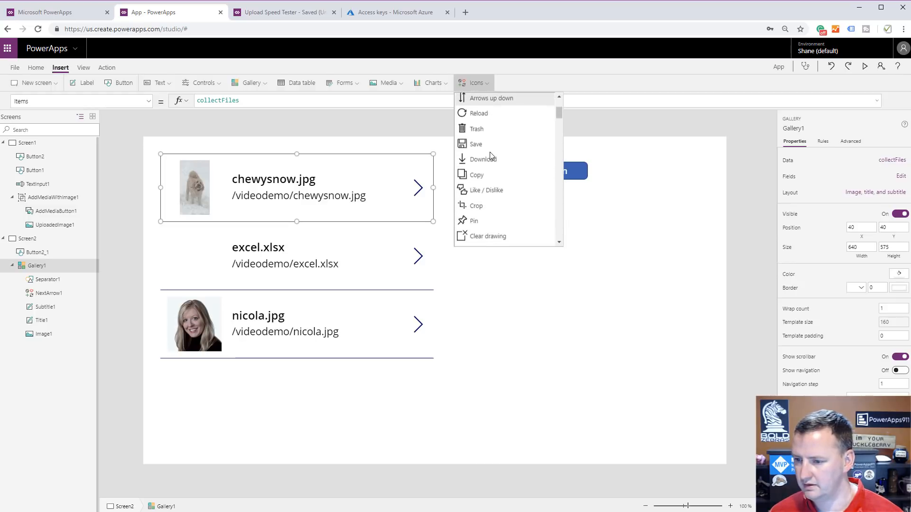
{"action": "left_click", "coordinate": [490, 158]}
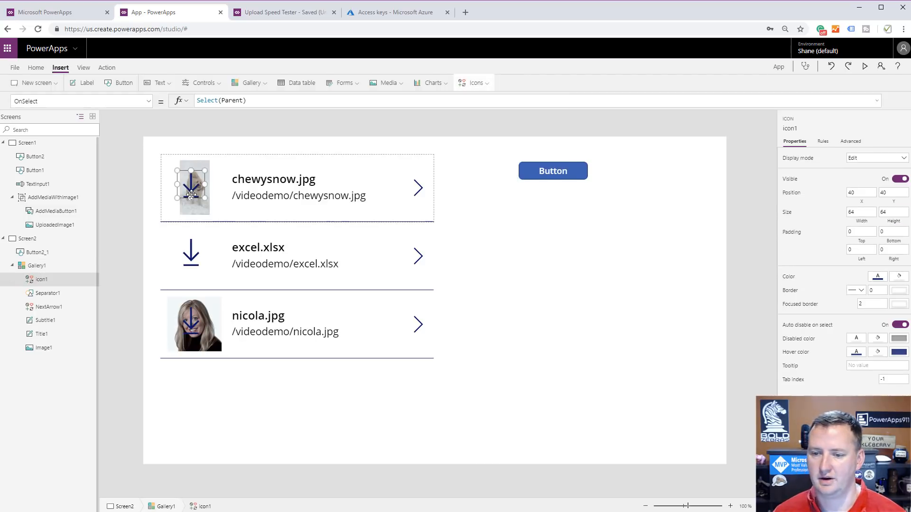
{"action": "left_click_drag", "start_coordinate": [188, 174], "coordinate": [400, 180]}
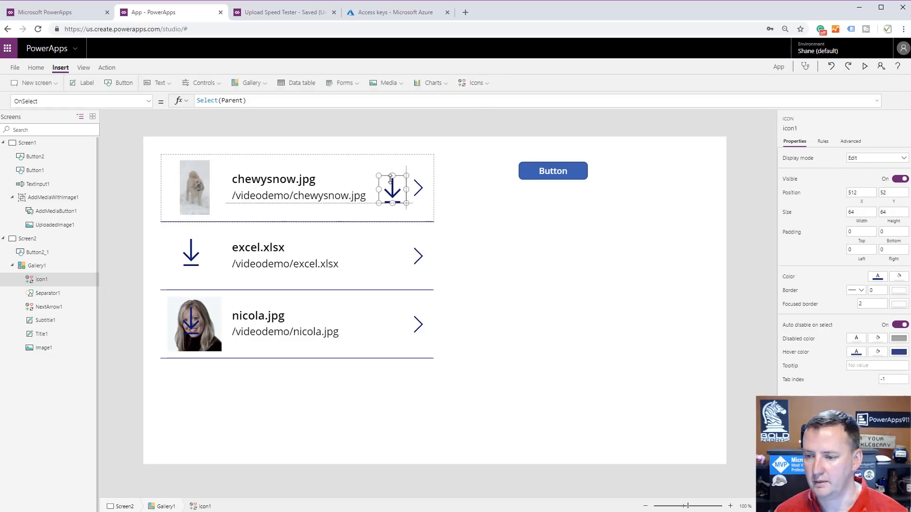
- Replace the Download icon's OnSelect formula with the start of a Launch( call
{"action": "left_click", "coordinate": [277, 101]}
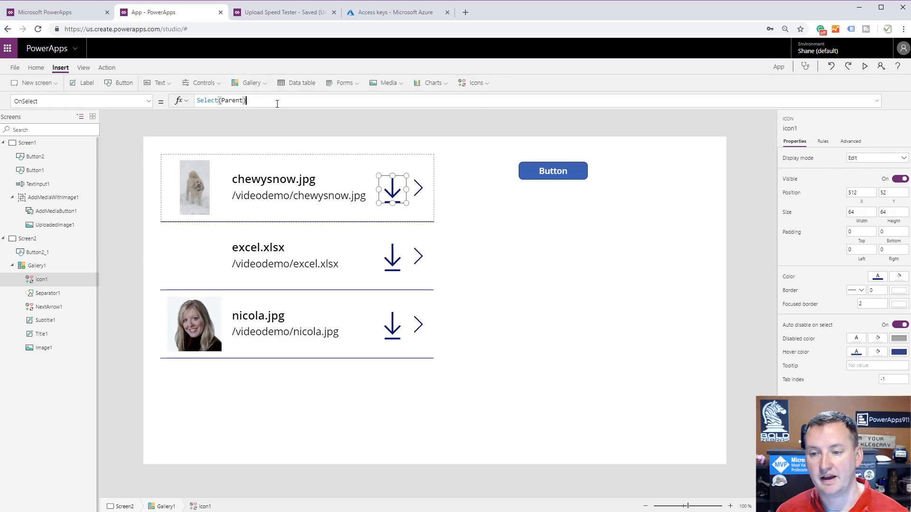
{"action": "key", "text": "ctrl+a"}
{"action": "key", "text": "BackSpace"}
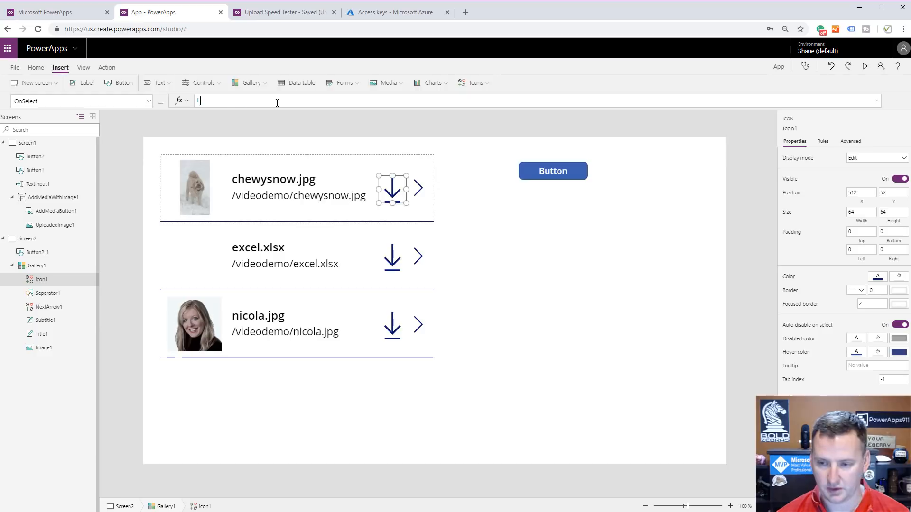
{"action": "type", "text": "Launch("}
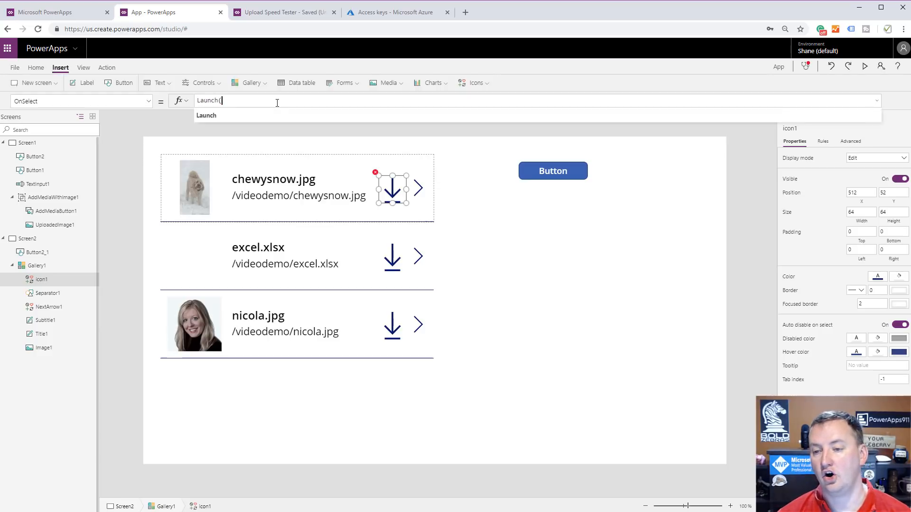
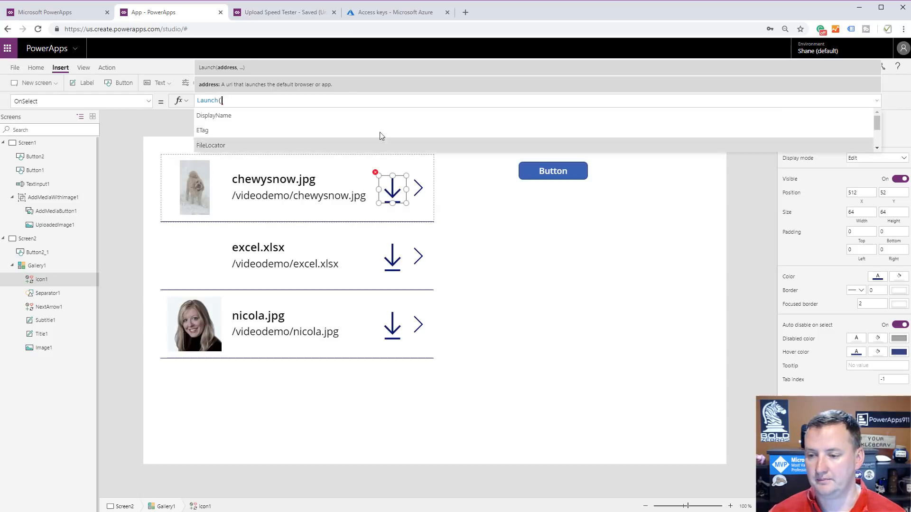
- Switch to Azure Storage Explorer, refresh the videodemo container, and copy the URL of the excel.xlsx blob
{"action": "left_click", "coordinate": [397, 13]}
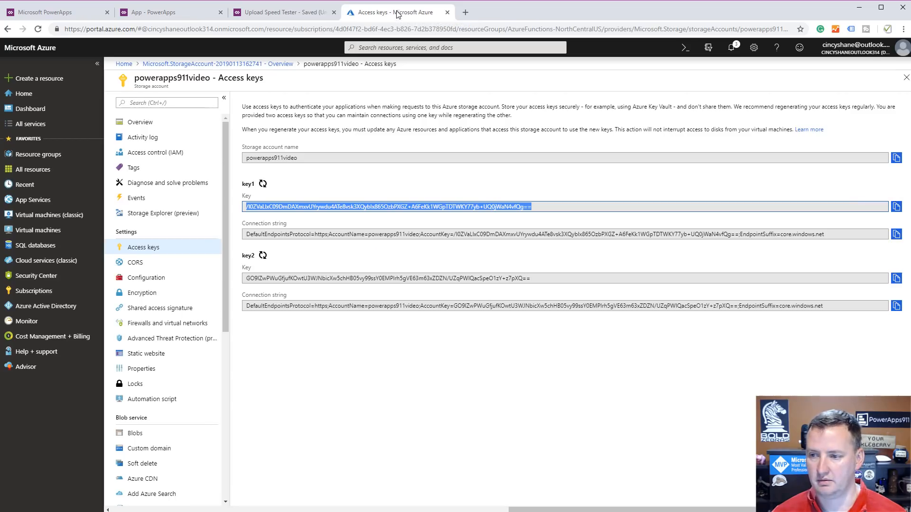
{"action": "left_click", "coordinate": [288, 11]}
{"action": "left_click", "coordinate": [205, 17]}
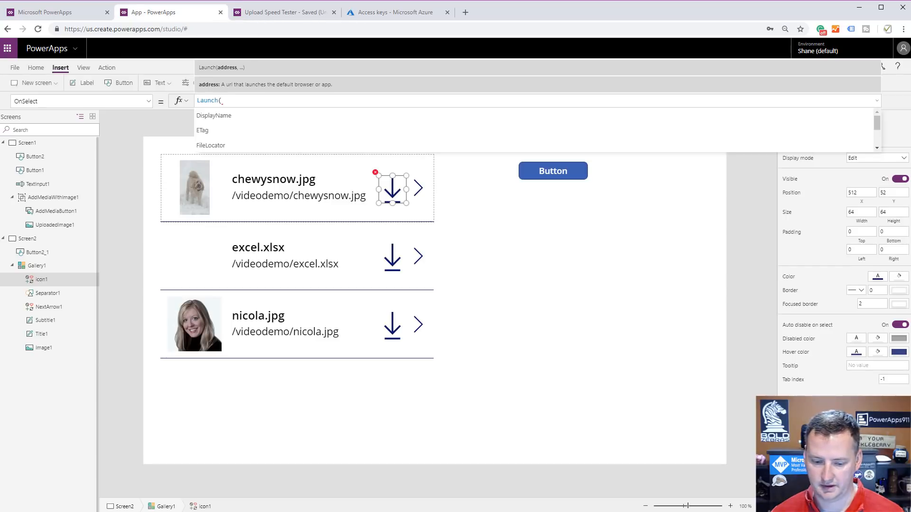
{"action": "key", "text": "alt+Tab"}
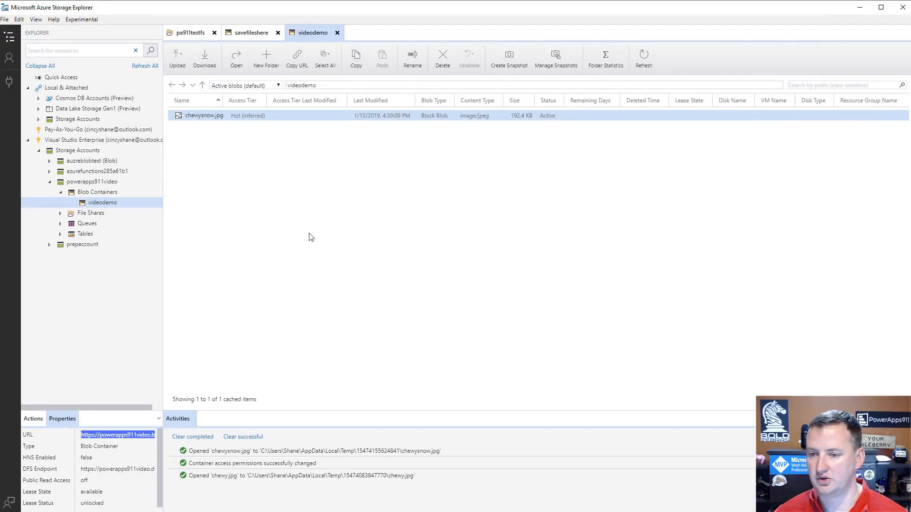
{"action": "left_click", "coordinate": [643, 56]}
{"action": "left_click", "coordinate": [203, 127], "text": "ctrl"}
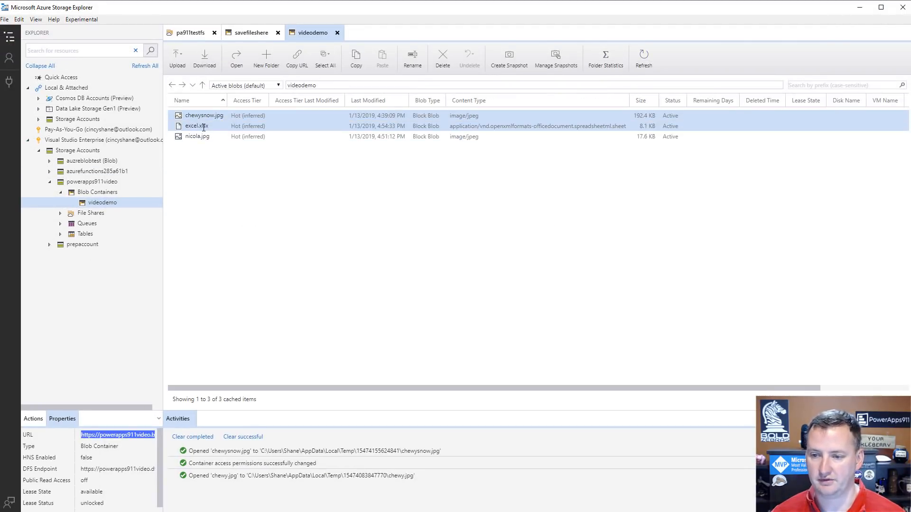
{"action": "left_click", "coordinate": [198, 125]}
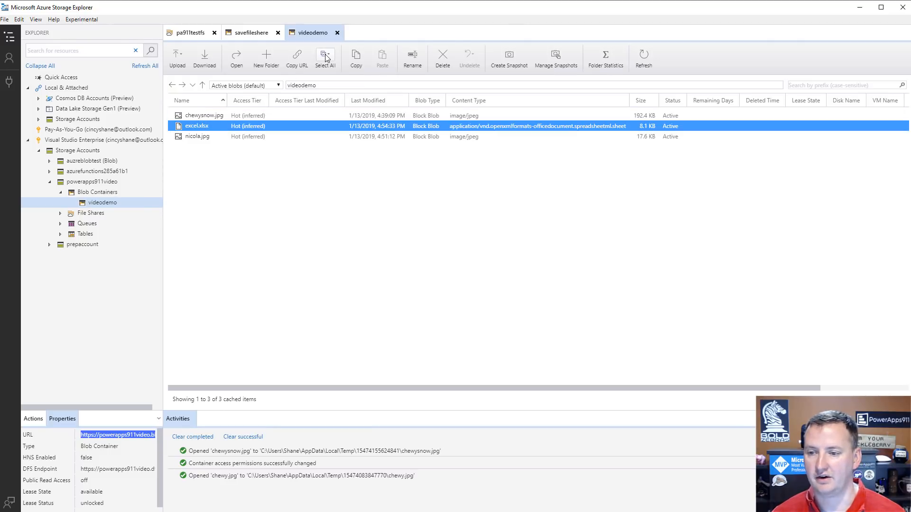
{"action": "left_click", "coordinate": [298, 58]}
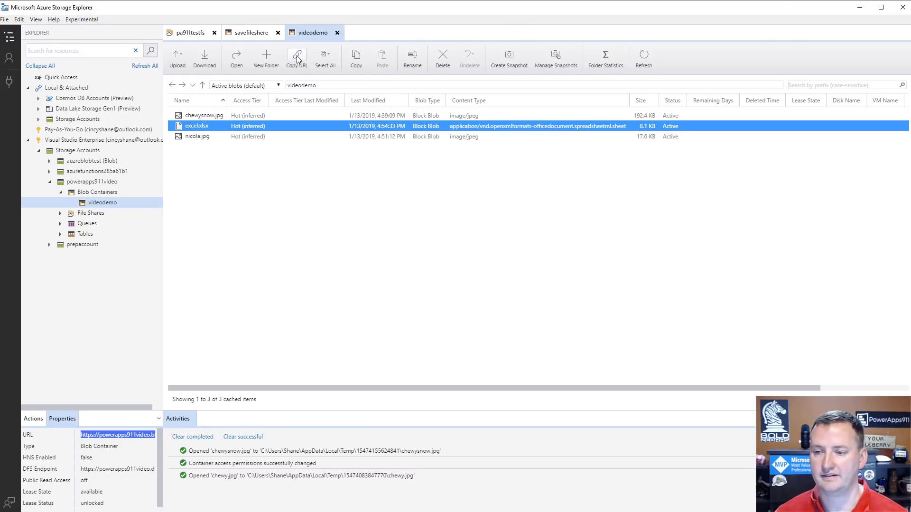
- Return to the browser and load the copied excel.xlsx blob URL in a new tab, examining its storage account base address
{"action": "left_click", "coordinate": [861, 13]}
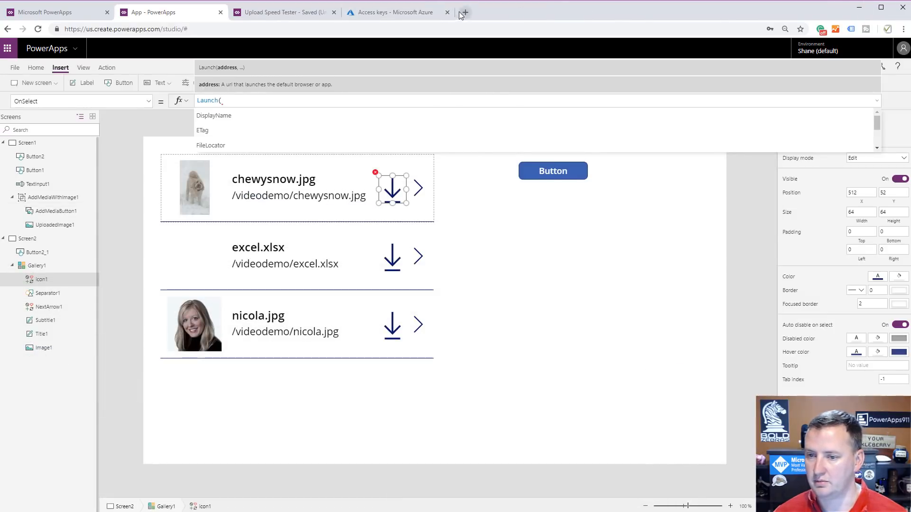
{"action": "left_click", "coordinate": [463, 13]}
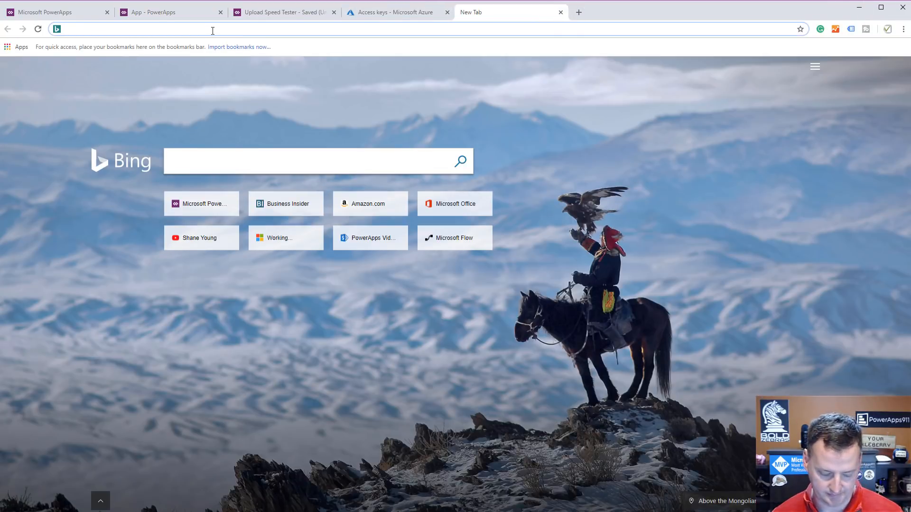
{"action": "type", "text": "https://powerapps911video.blob.core.windows.net/videodemo/excel.xlsx"}
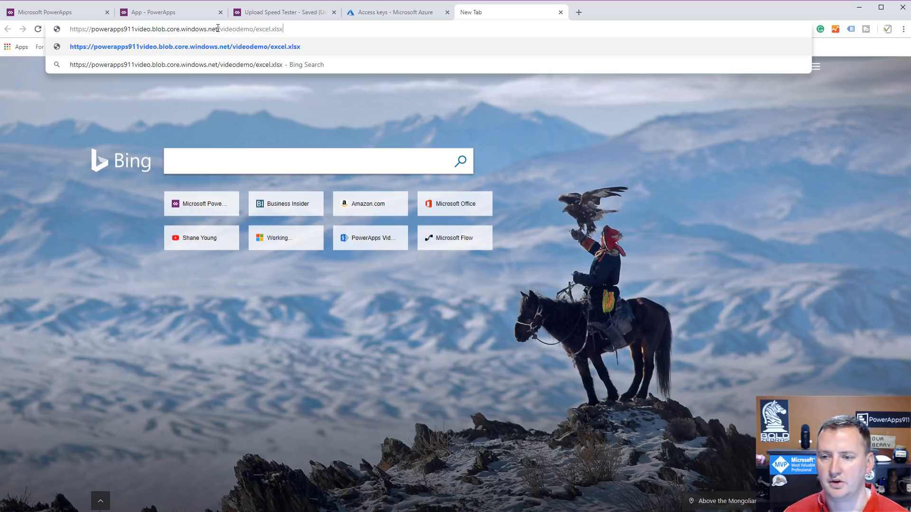
{"action": "left_click_drag", "start_coordinate": [218, 29], "coordinate": [65, 30]}
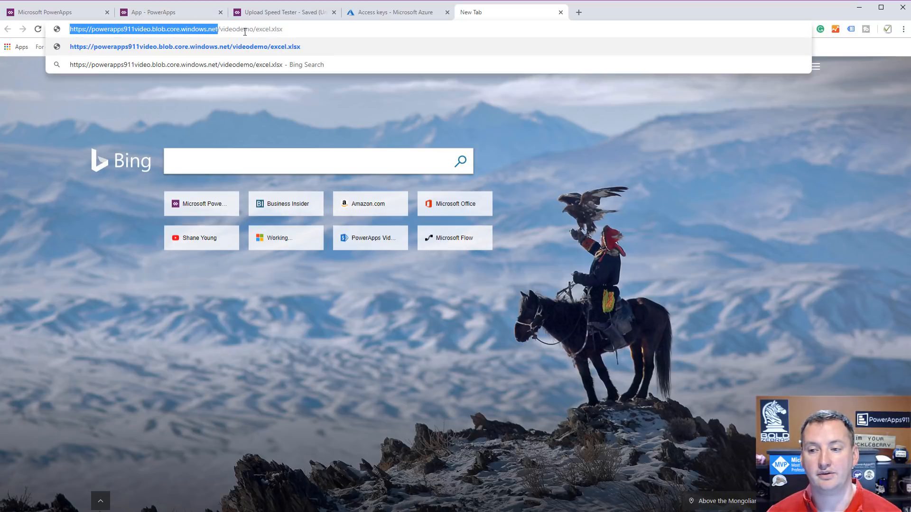
{"action": "left_click", "coordinate": [218, 29]}
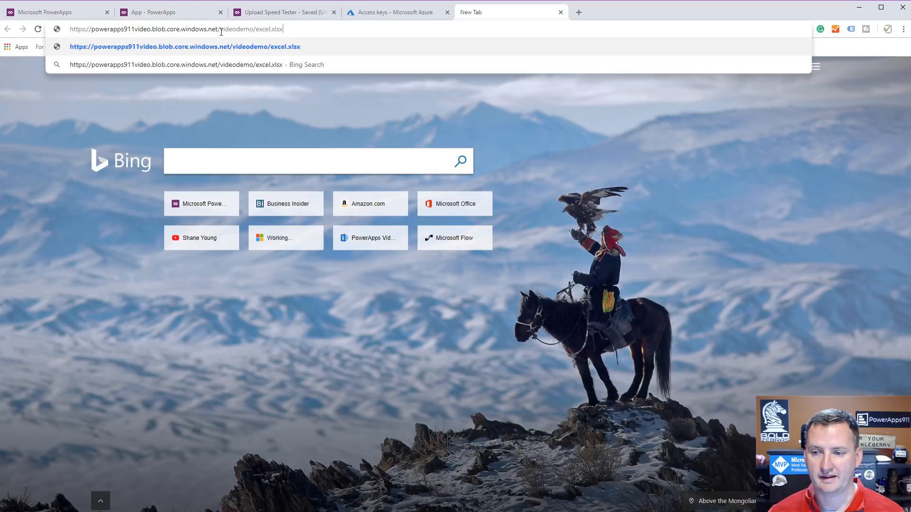
{"action": "left_click_drag", "start_coordinate": [218, 29], "coordinate": [70, 30]}
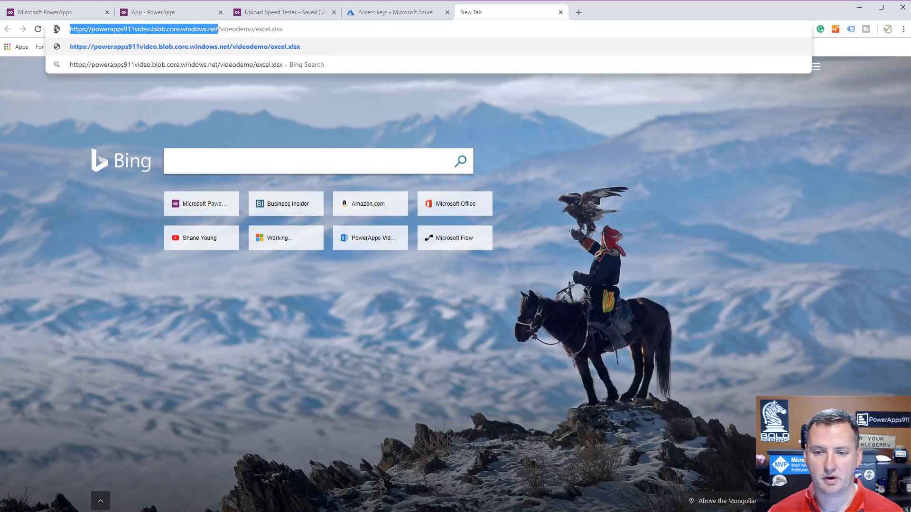
{"action": "left_click", "coordinate": [358, 26]}
{"action": "key", "text": "Return"}
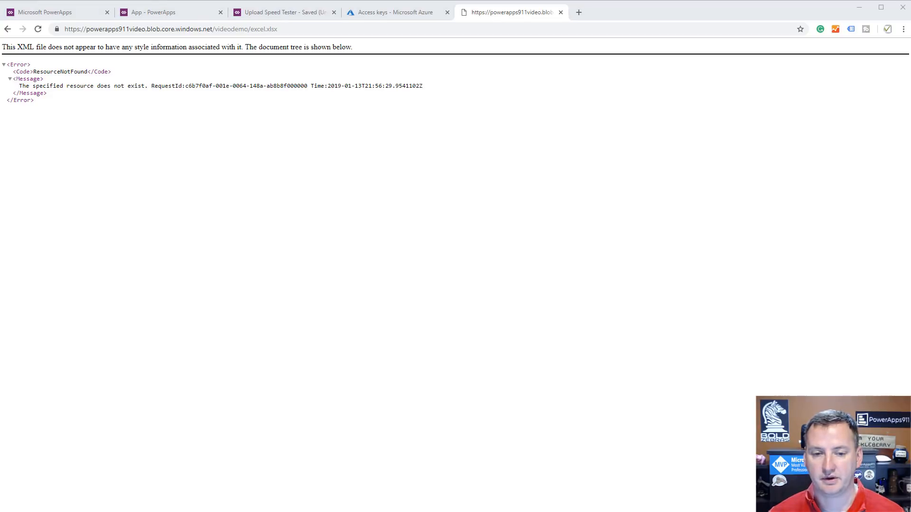
- Switch to Azure Storage Explorer and review the public access level options of the videodemo container without changing them
{"action": "key", "text": "alt+Tab"}
{"action": "key", "text": "alt+Tab"}
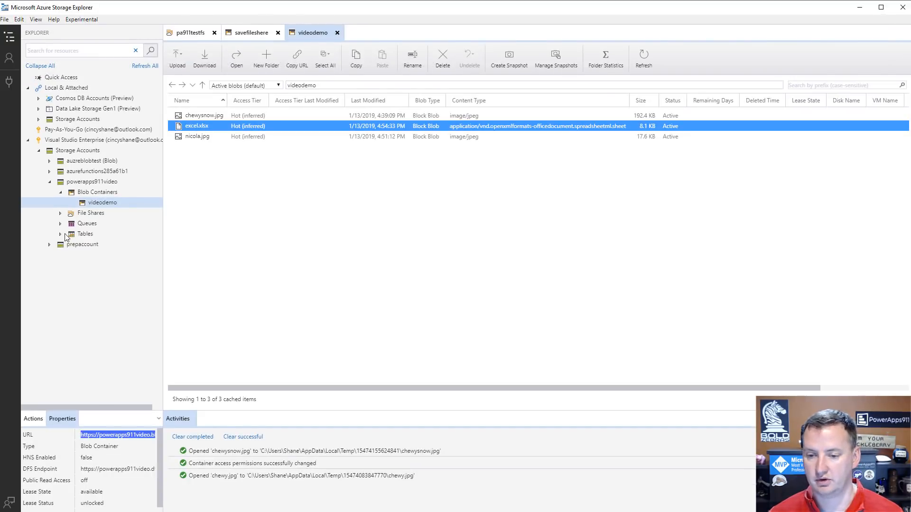
{"action": "right_click", "coordinate": [106, 194]}
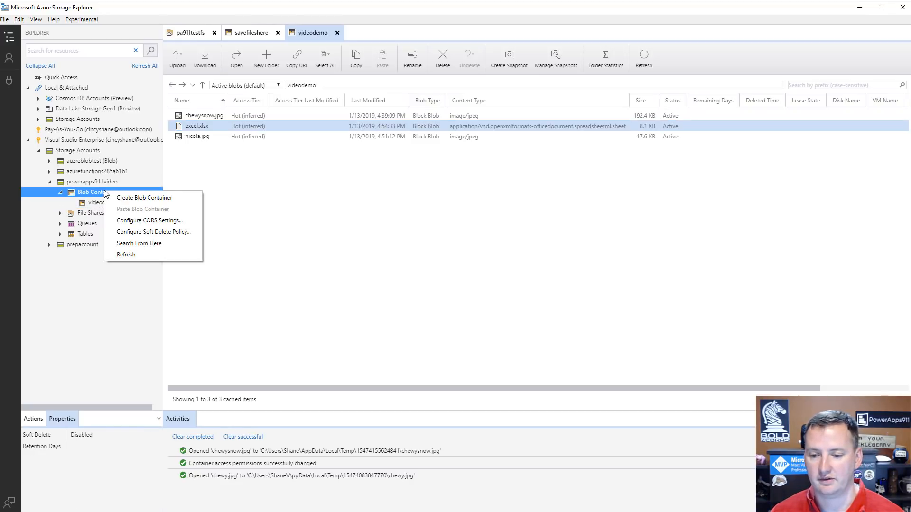
{"action": "left_click", "coordinate": [94, 205]}
{"action": "right_click", "coordinate": [94, 205]}
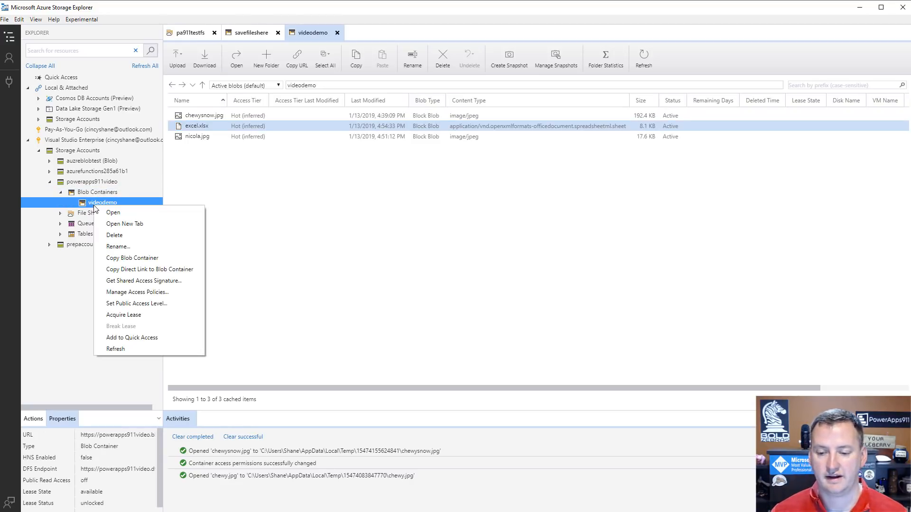
{"action": "left_click", "coordinate": [151, 306]}
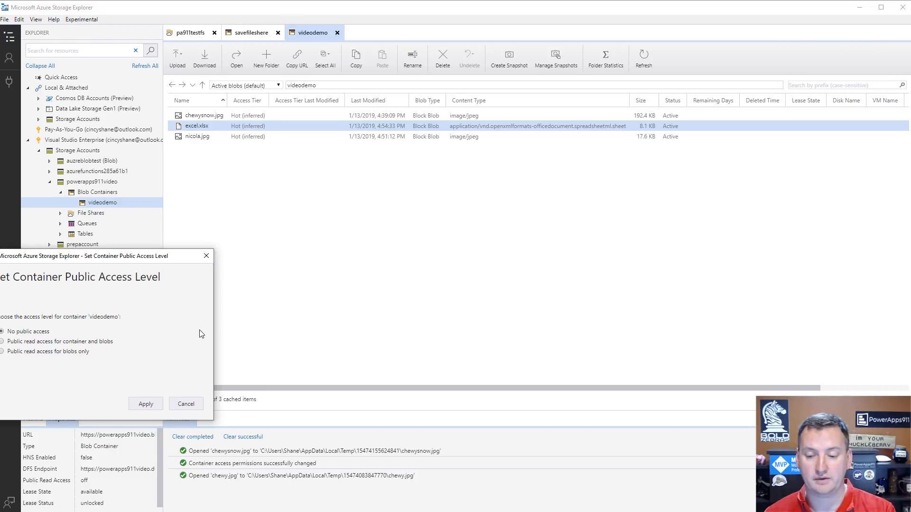
{"action": "left_click", "coordinate": [194, 403]}
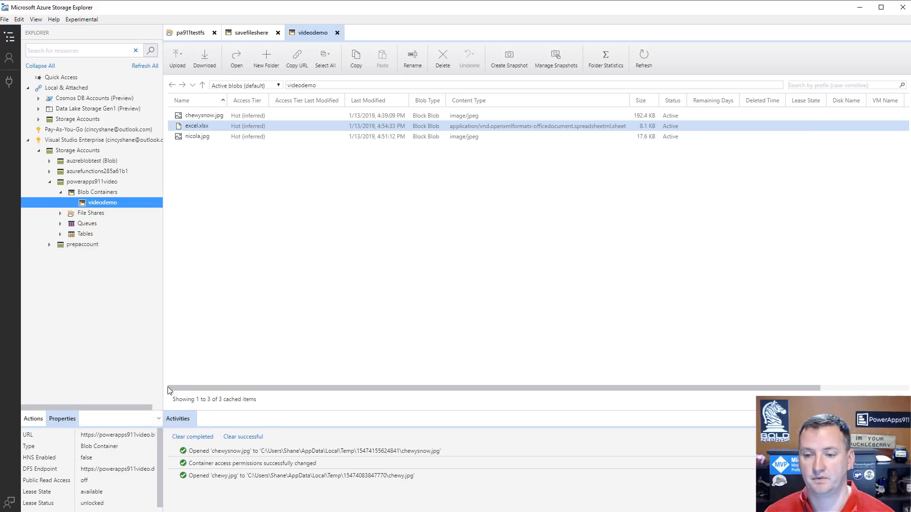
- Generate a container-level shared access signature for the excel.xlsx blob, keeping the default times and permissions, and copy the signed URL
{"action": "right_click", "coordinate": [212, 124]}
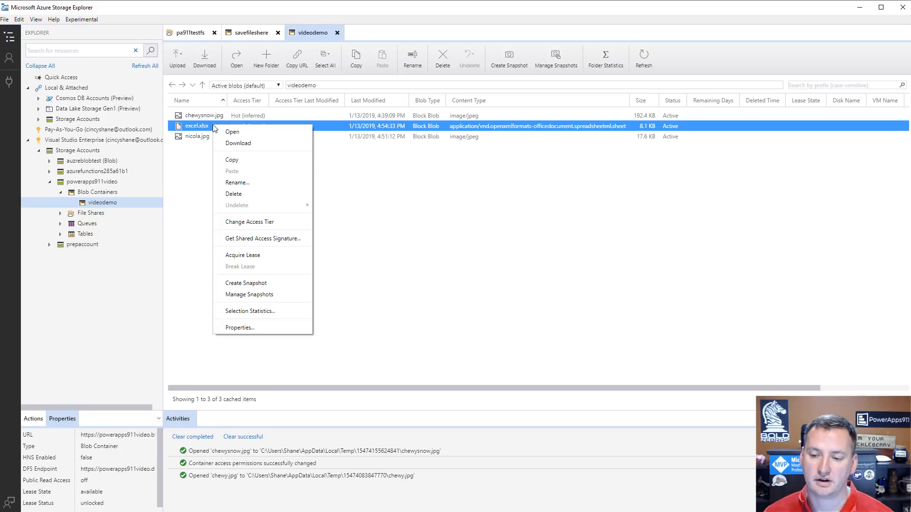
{"action": "left_click", "coordinate": [267, 240]}
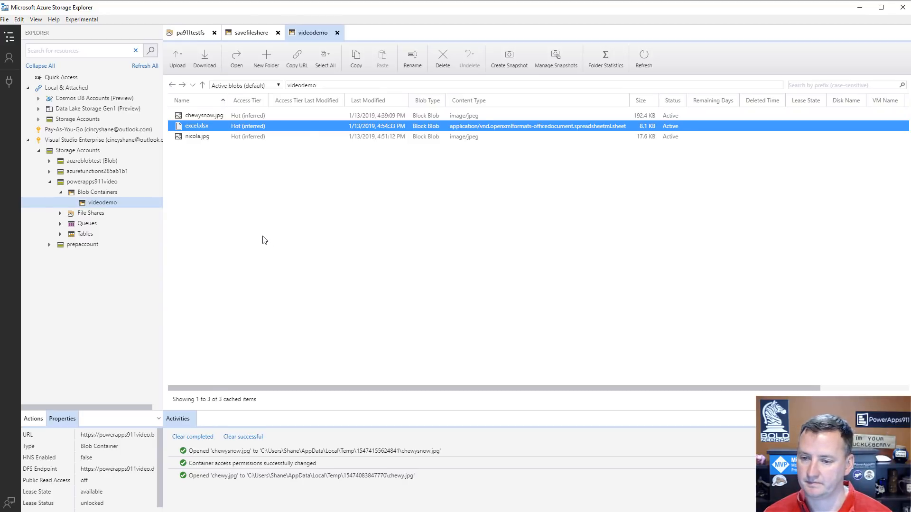
{"action": "left_click", "coordinate": [59, 299]}
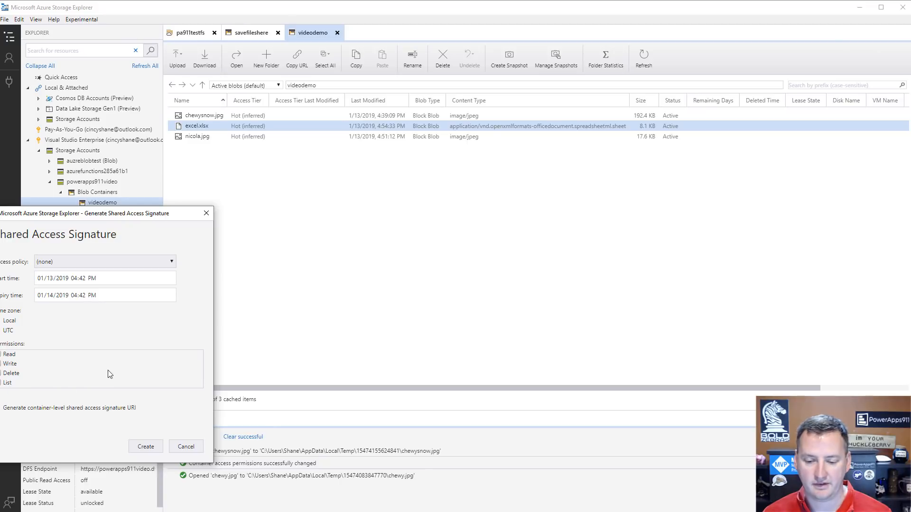
{"action": "left_click", "coordinate": [69, 409]}
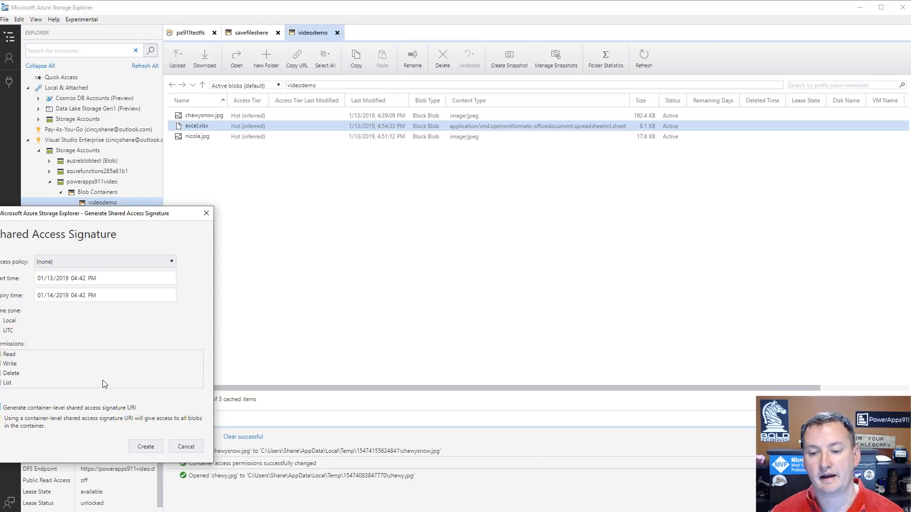
{"action": "left_click", "coordinate": [154, 446]}
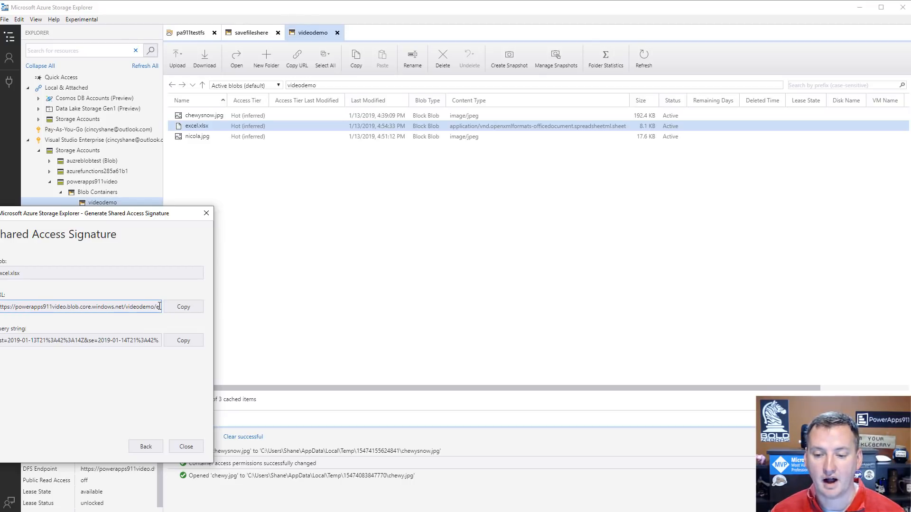
{"action": "left_click", "coordinate": [184, 307]}
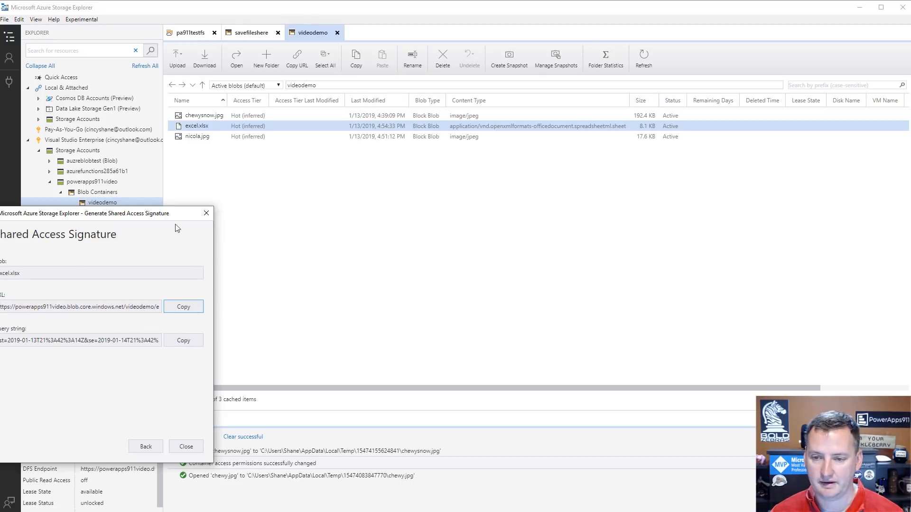
- Return to the browser, examine the copied blob address and its shared access signature query string in a new tab, and load the signed URL
{"action": "key", "text": "alt+Tab"}
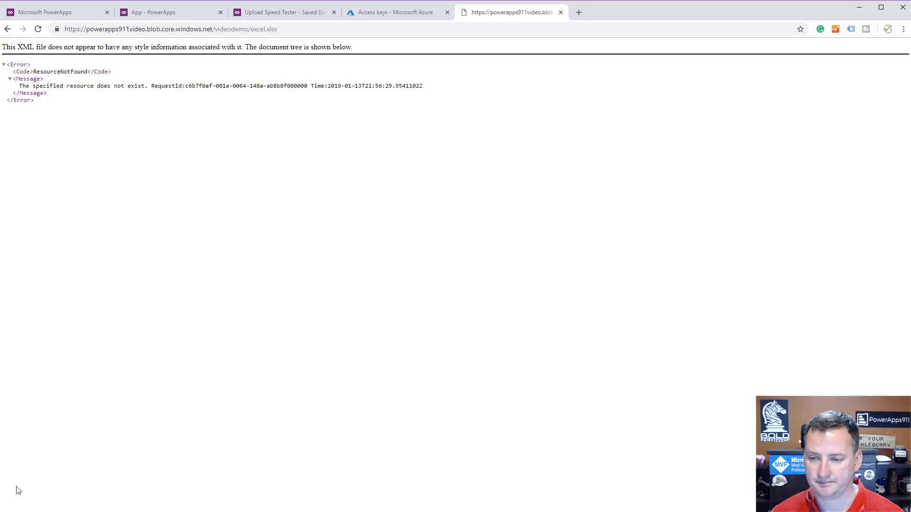
{"action": "left_click", "coordinate": [579, 13]}
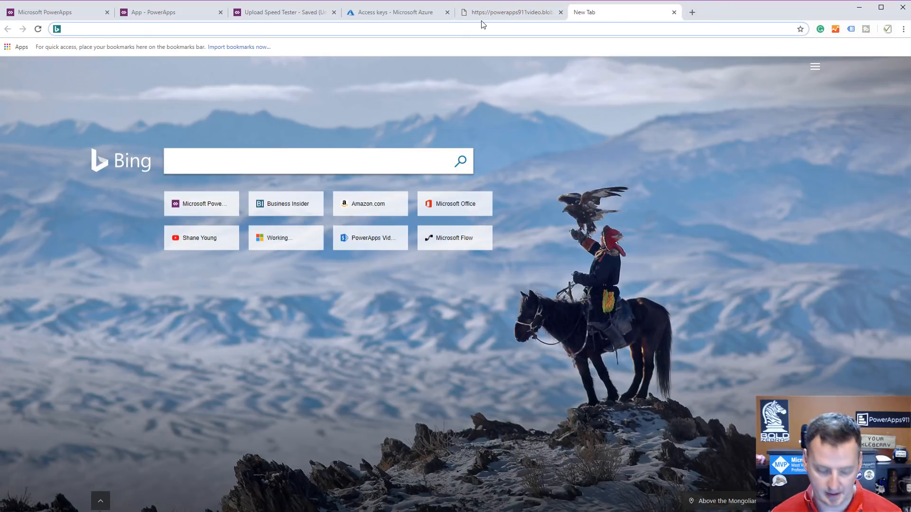
{"action": "key", "text": "ctrl+v"}
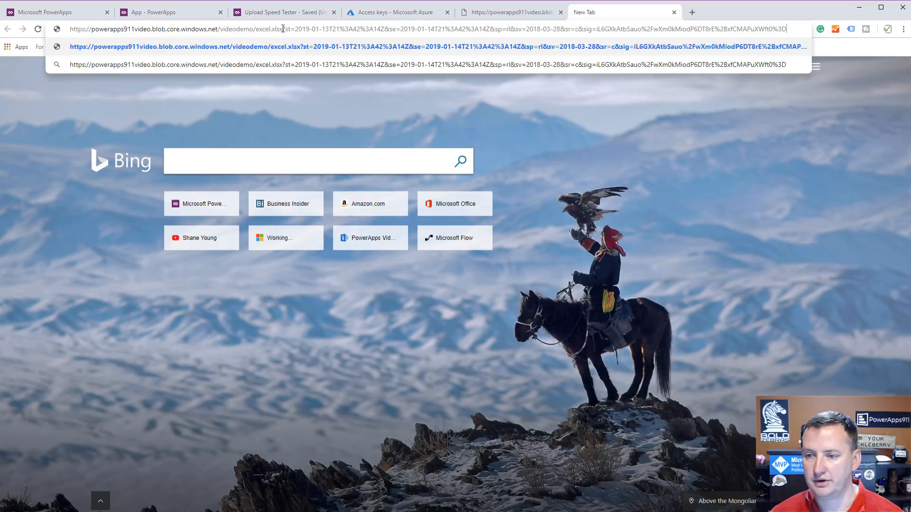
{"action": "left_click_drag", "start_coordinate": [284, 29], "coordinate": [48, 27]}
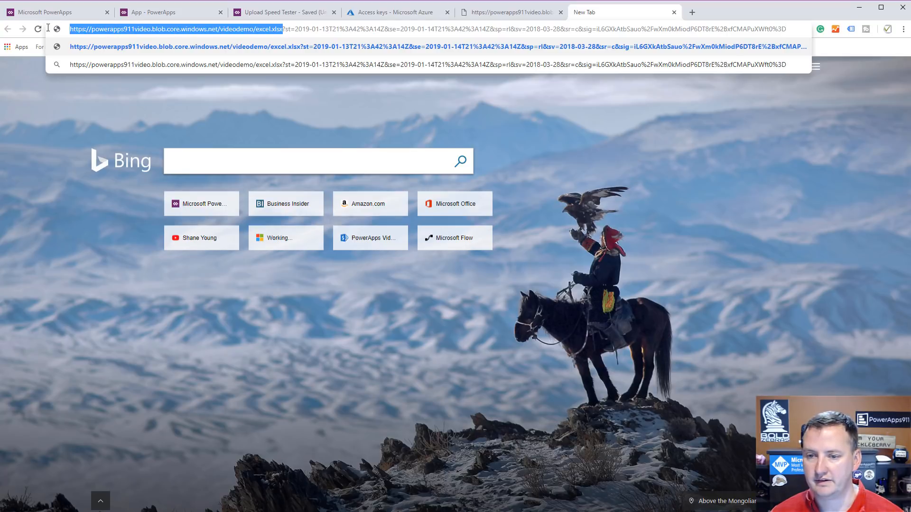
{"action": "left_click", "coordinate": [285, 30]}
{"action": "left_click_drag", "start_coordinate": [284, 30], "coordinate": [791, 29]}
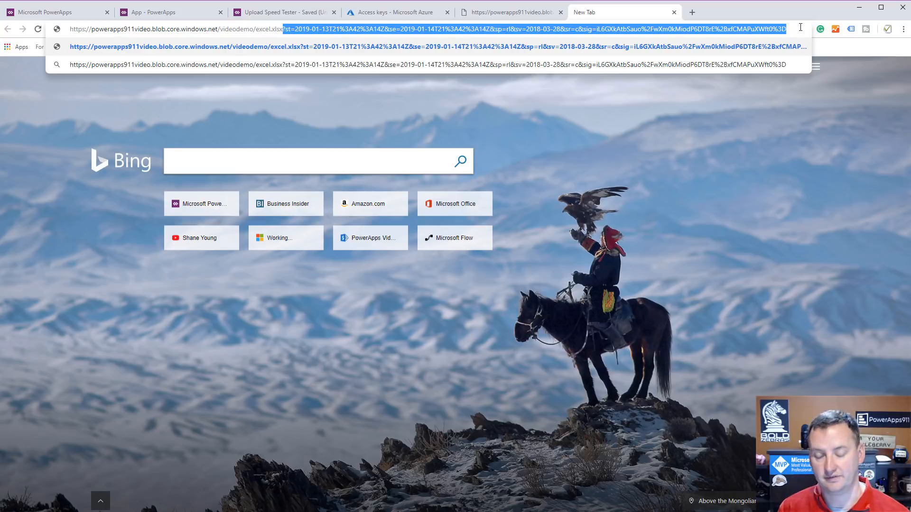
{"action": "key", "text": "Return"}
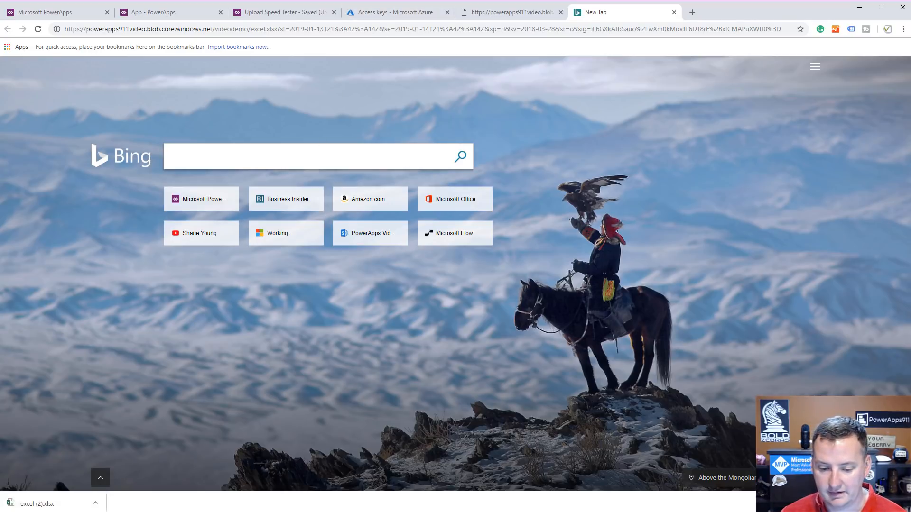
{"action": "key", "text": "alt+Tab"}
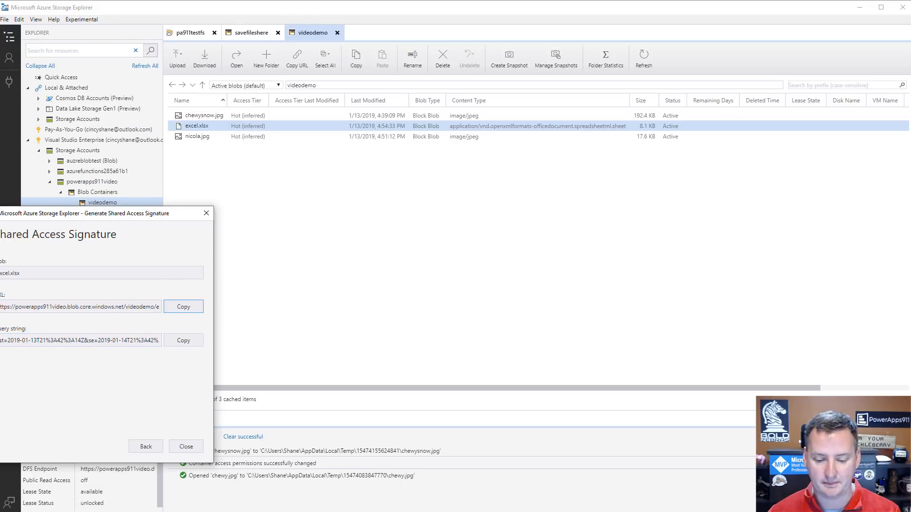
{"action": "key", "text": "alt+Tab"}
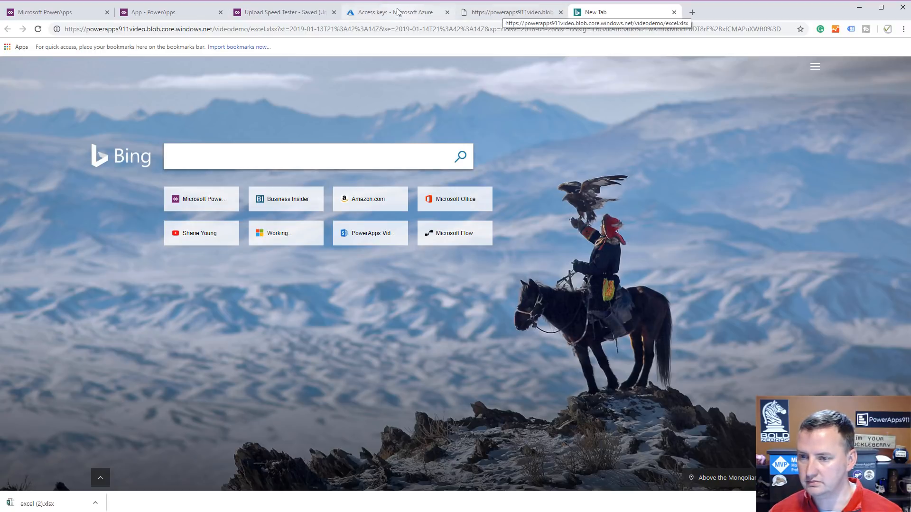
{"action": "left_click", "coordinate": [188, 13]}
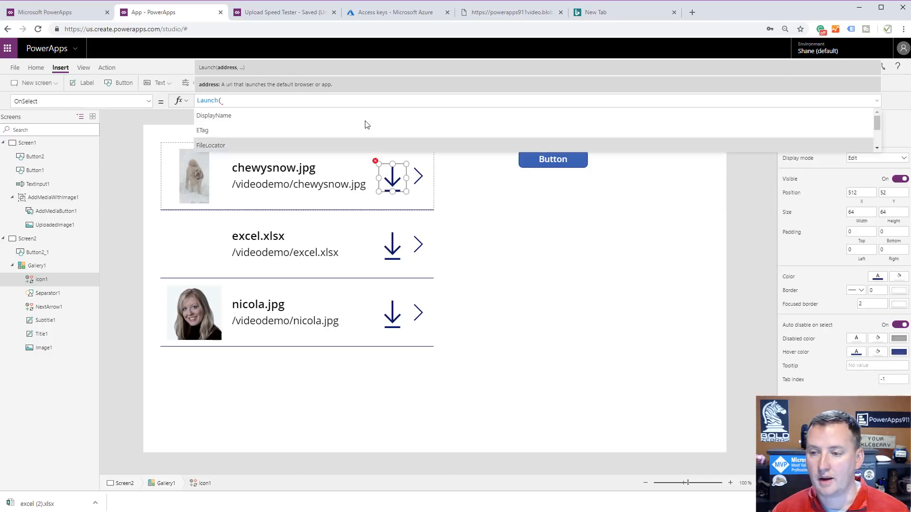
{"action": "left_click", "coordinate": [486, 13]}
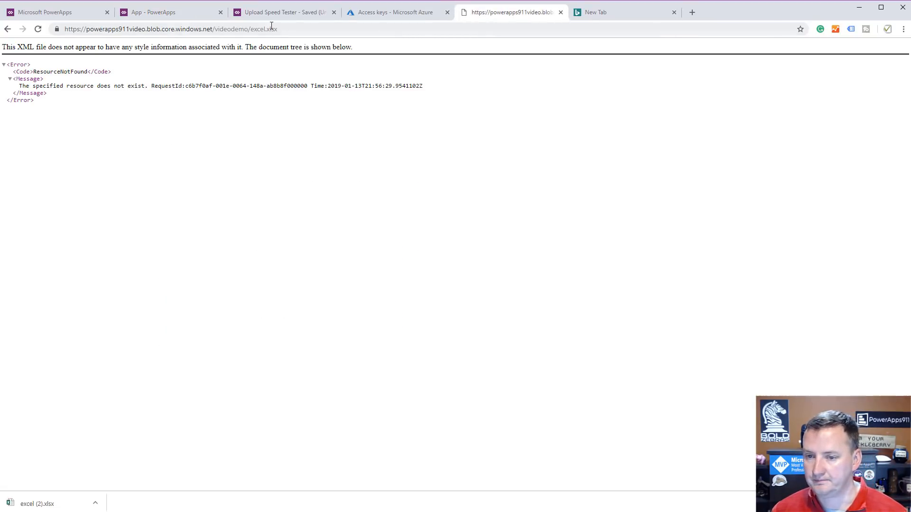
{"action": "left_click", "coordinate": [213, 29]}
{"action": "left_click_drag", "start_coordinate": [214, 29], "coordinate": [68, 37]}
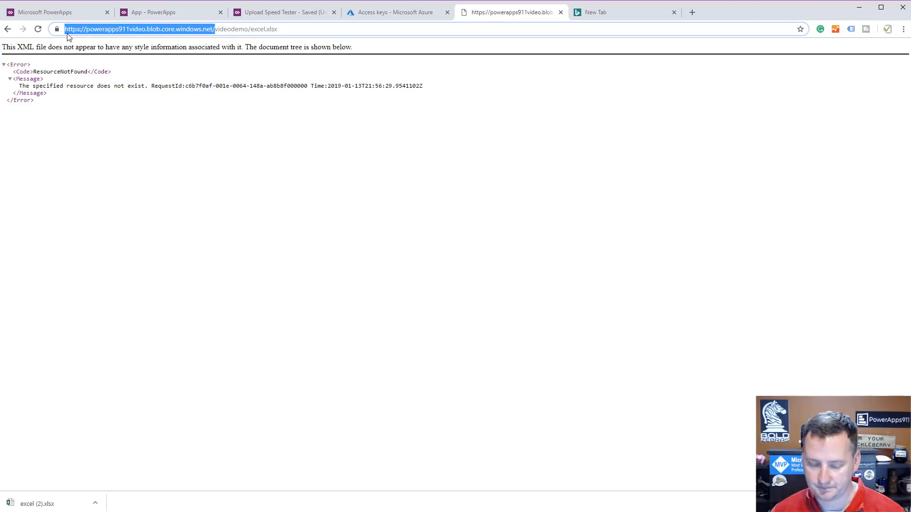
{"action": "left_click", "coordinate": [184, 13]}
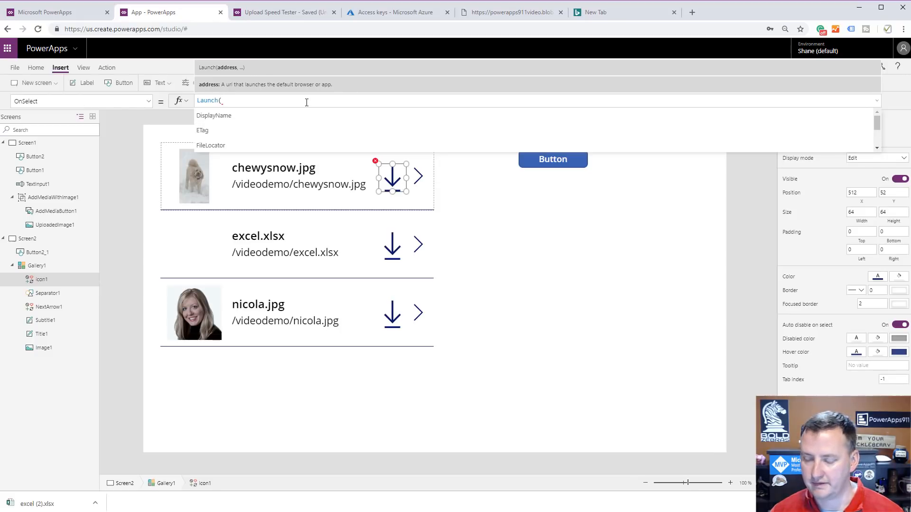
{"action": "key", "text": "ctrl+v"}
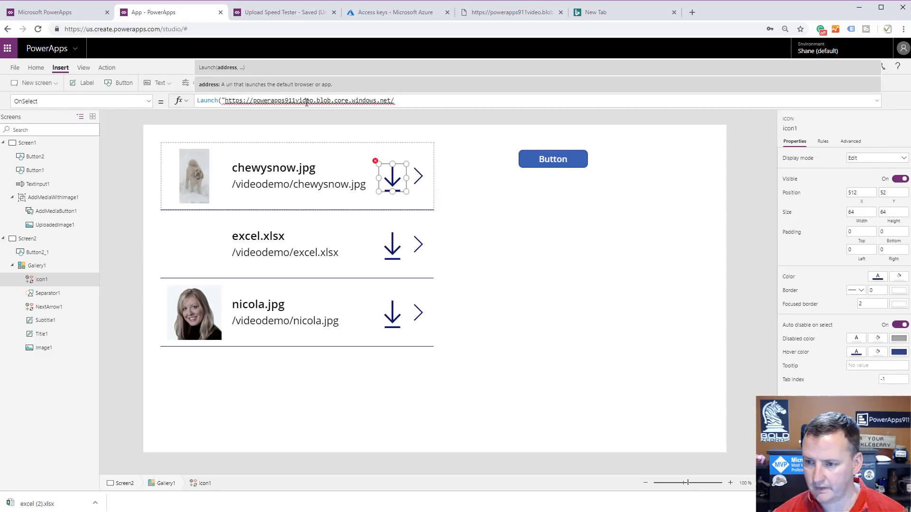
{"action": "key", "text": "BackSpace"}
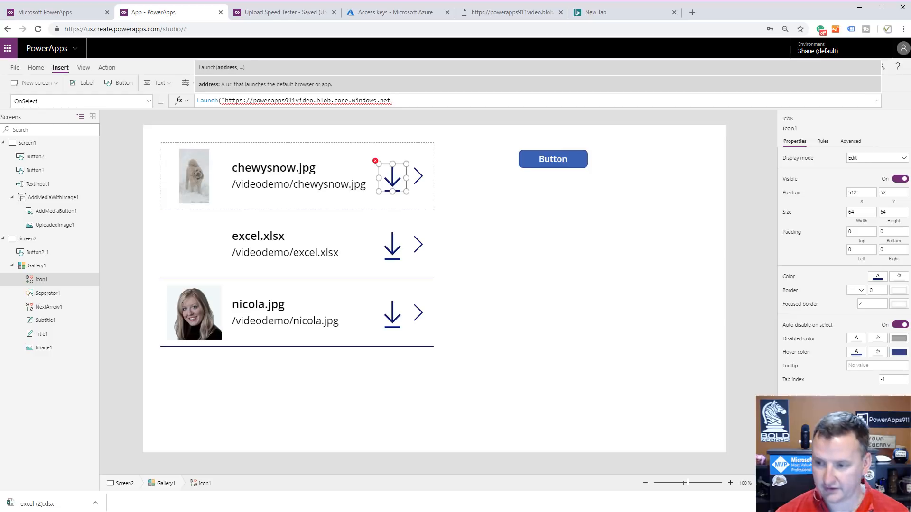
{"action": "type", "text": "\""}
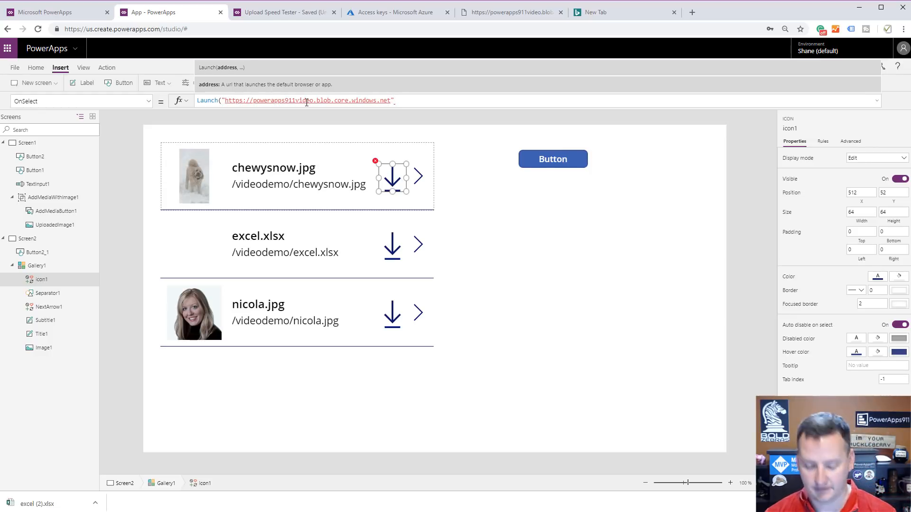
- Append &ThisItem.Path to the address and close the Launch formula of the Download icon
{"action": "type", "text": "&"}
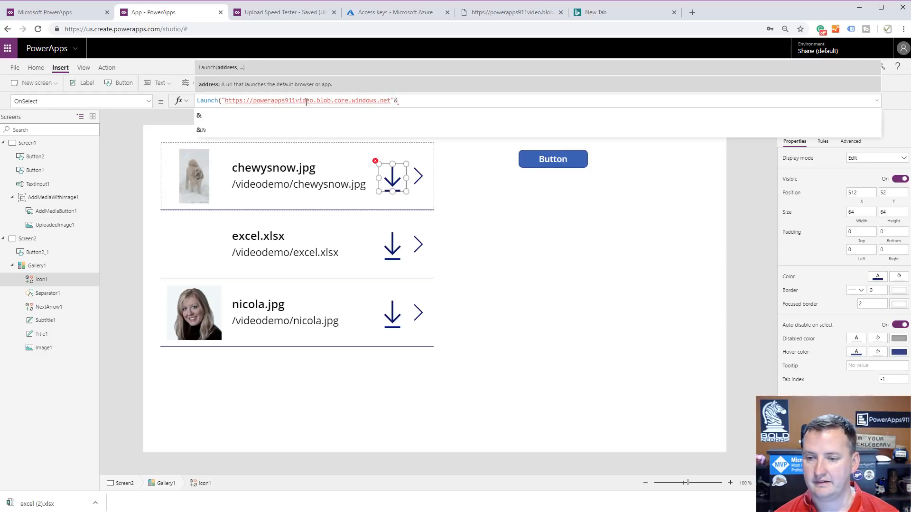
{"action": "type", "text": "this"}
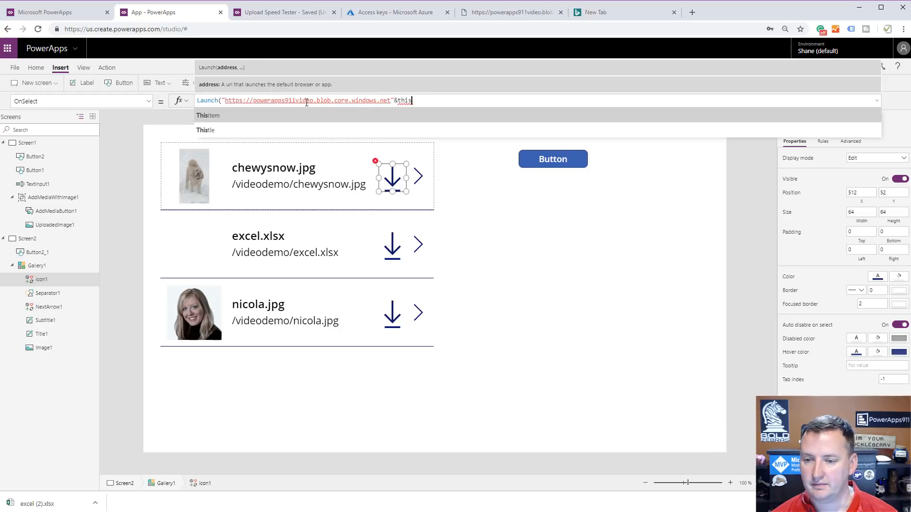
{"action": "key", "text": "Tab"}
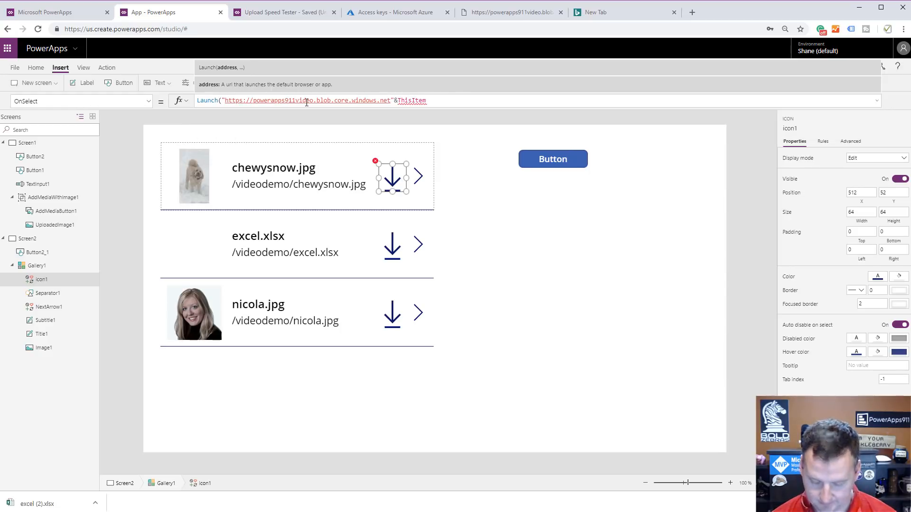
{"action": "type", "text": "."}
{"action": "key", "text": "Down"}
{"action": "key", "text": "Down"}
{"action": "key", "text": "Down"}
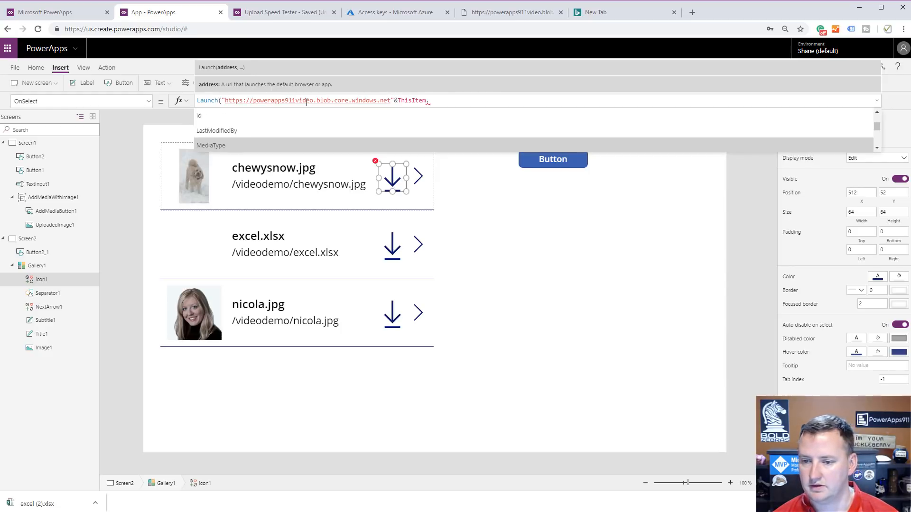
{"action": "key", "text": "Down"}
{"action": "key", "text": "Down"}
{"action": "key", "text": "Down"}
{"action": "key", "text": "Tab"}
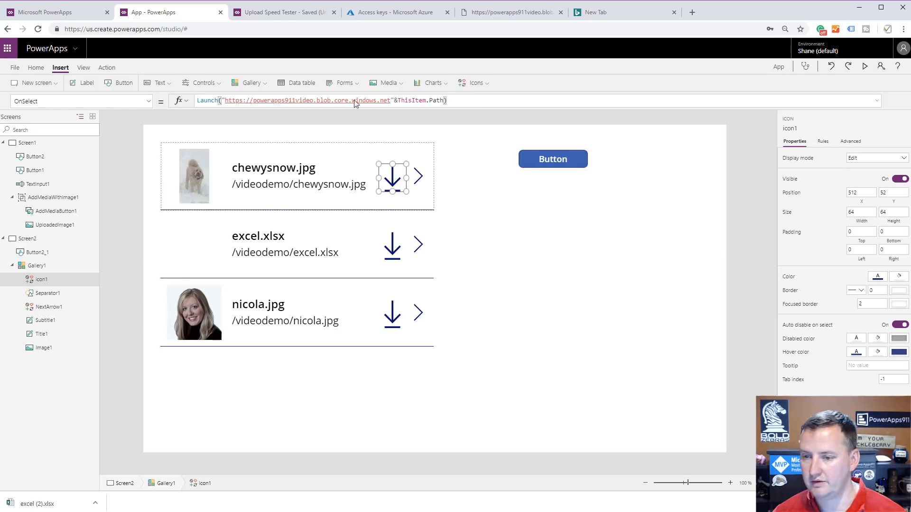
{"action": "left_click_drag", "start_coordinate": [222, 100], "coordinate": [444, 101]}
{"action": "key", "text": "ctrl+c"}
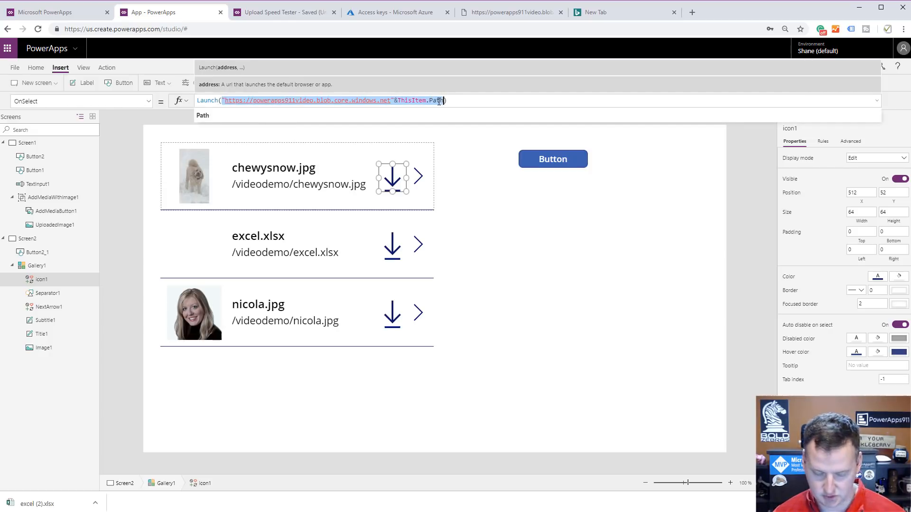
{"action": "left_click", "coordinate": [261, 185]}
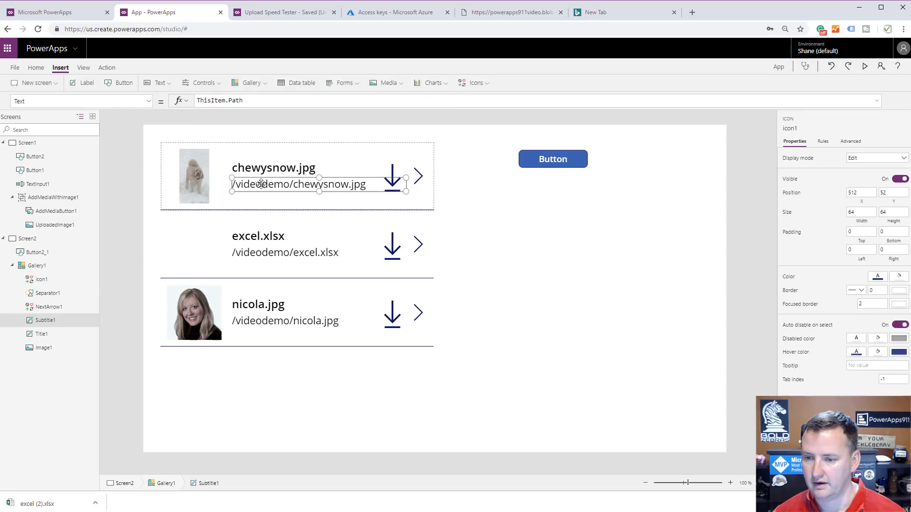
{"action": "double_click", "coordinate": [268, 98]}
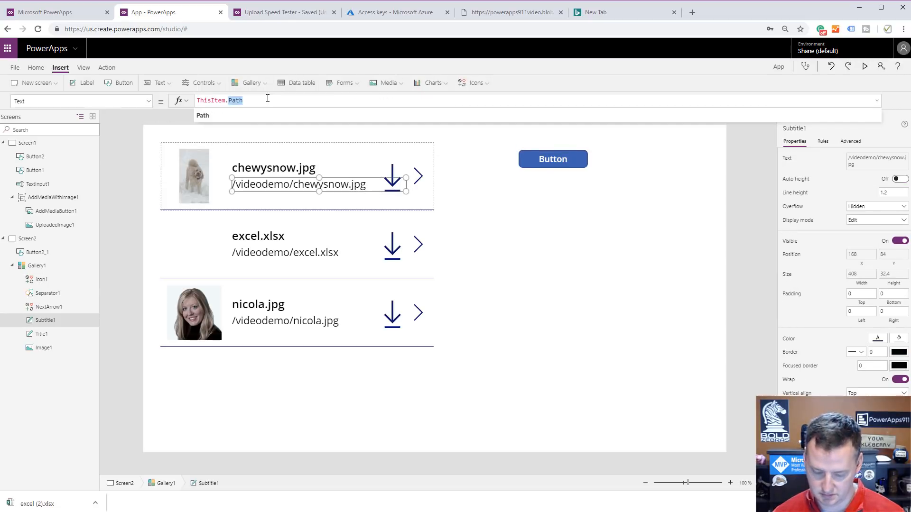
{"action": "key", "text": "BackSpace"}
{"action": "key", "text": "BackSpace"}
{"action": "key", "text": "BackSpace"}
{"action": "key", "text": "BackSpace"}
{"action": "key", "text": "BackSpace"}
{"action": "key", "text": "BackSpace"}
{"action": "key", "text": "BackSpace"}
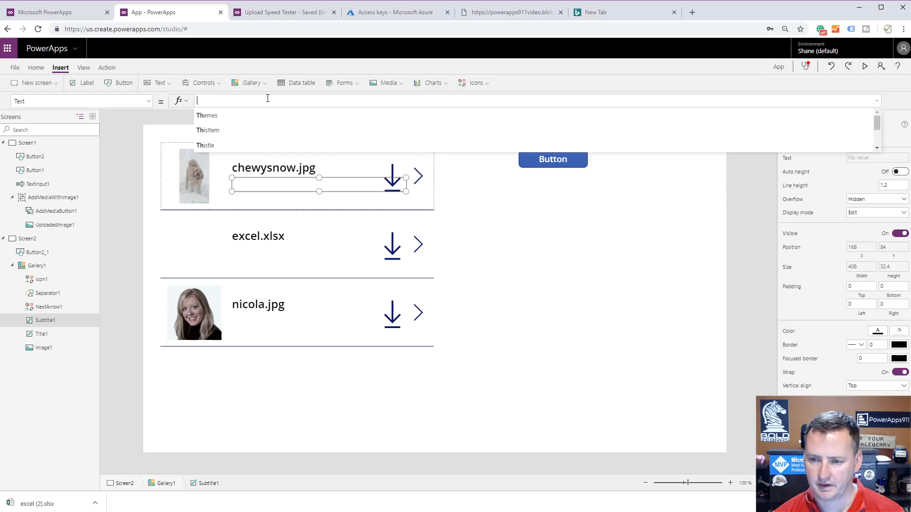
{"action": "key", "text": "ctrl+v"}
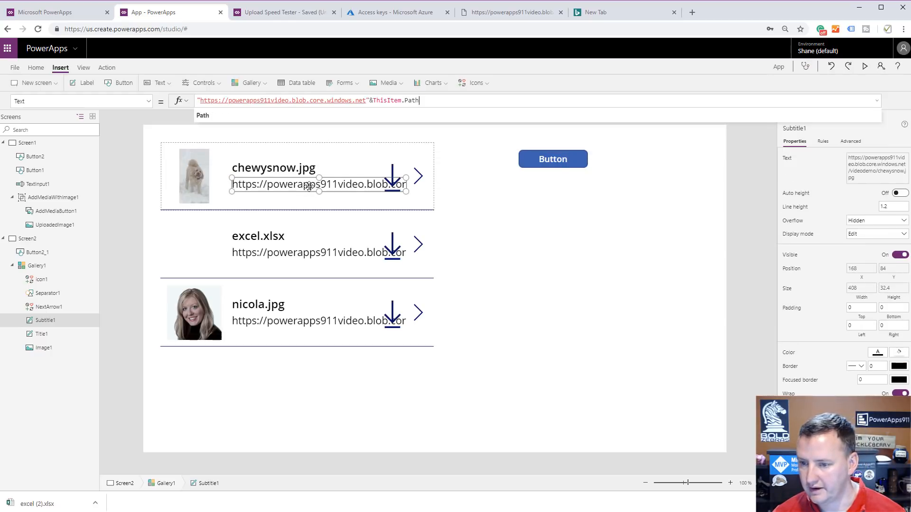
- Move the subtitle label to about X 116, Y 116, resize it to about 519 by 28, and set its font size to 12
{"action": "left_click_drag", "start_coordinate": [305, 186], "coordinate": [284, 200]}
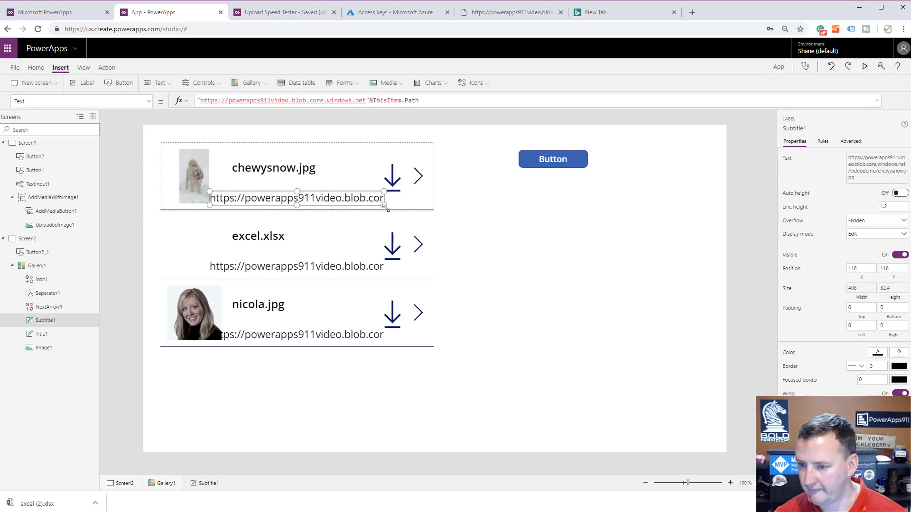
{"action": "left_click_drag", "start_coordinate": [384, 205], "coordinate": [433, 210]}
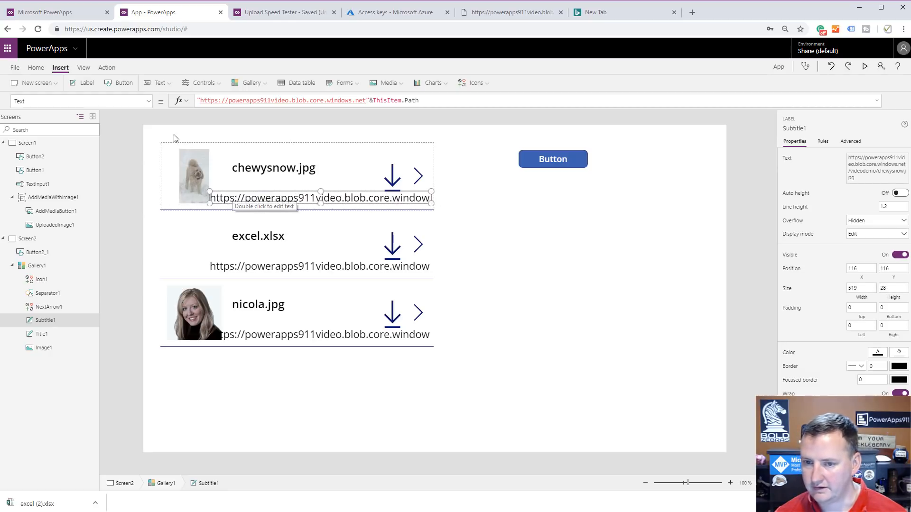
{"action": "left_click", "coordinate": [36, 67]}
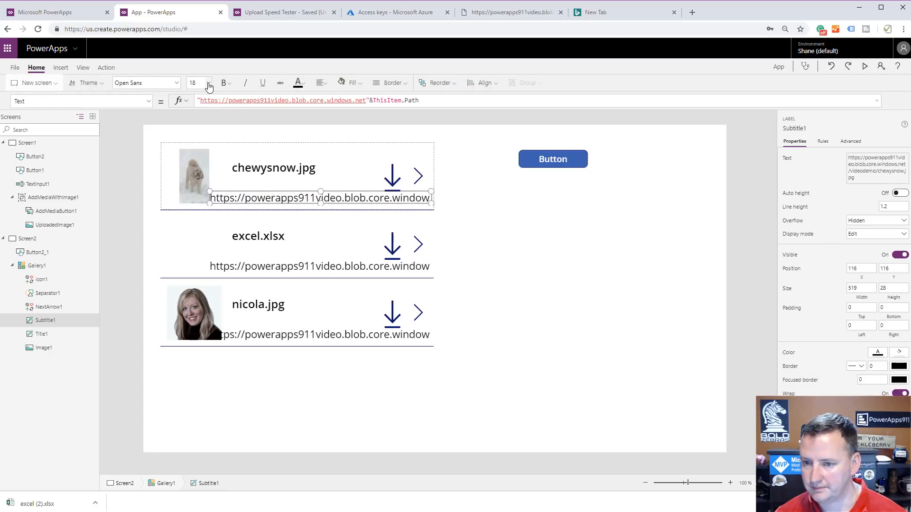
{"action": "left_click", "coordinate": [201, 83]}
{"action": "left_click", "coordinate": [194, 138]}
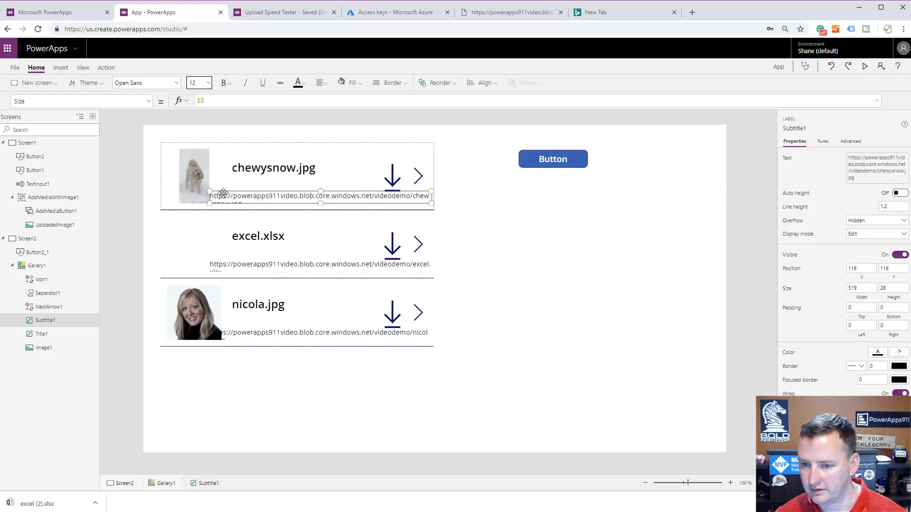
- Extend the subtitle label toward the gallery's edge so it starts at X 16 with a width of about 619
{"action": "left_click_drag", "start_coordinate": [211, 190], "coordinate": [168, 192]}
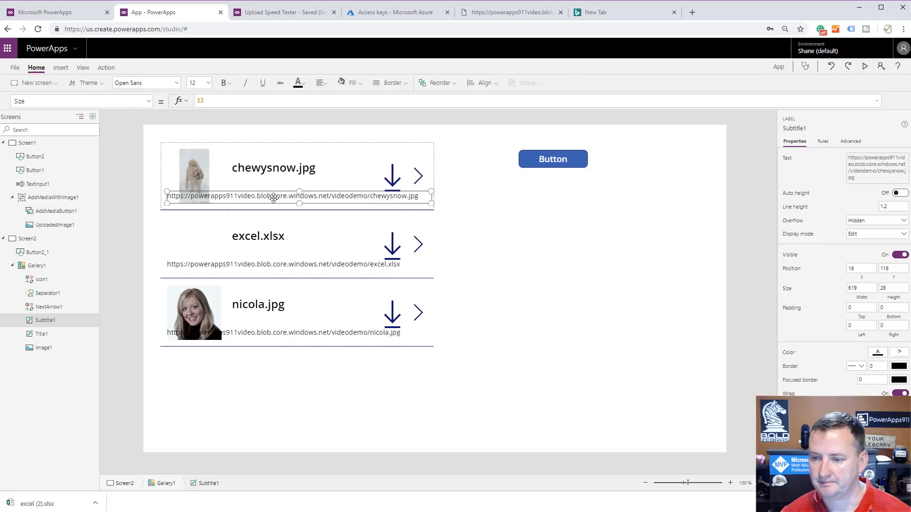
- Switch to Azure Storage Explorer, copy the query string of the shared access signature for excel.xlsx, and close its dialog
{"action": "left_click", "coordinate": [394, 179]}
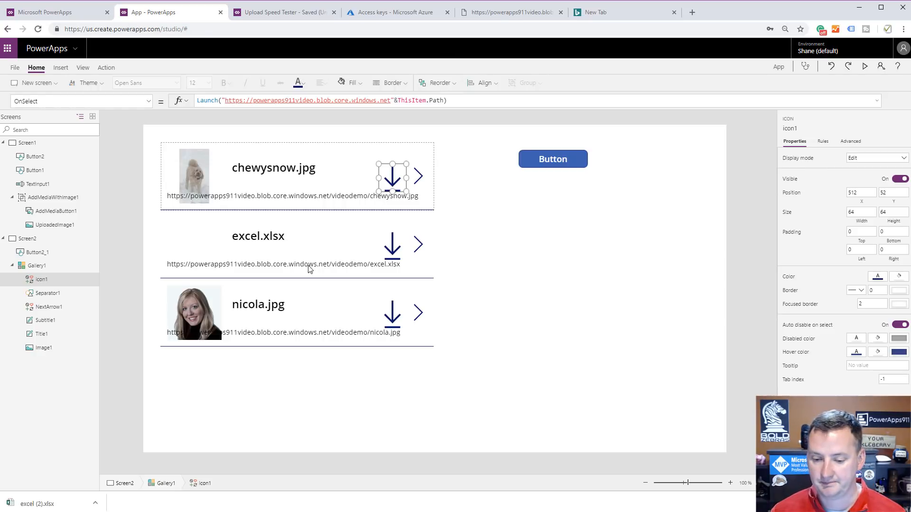
{"action": "key", "text": "alt+Tab"}
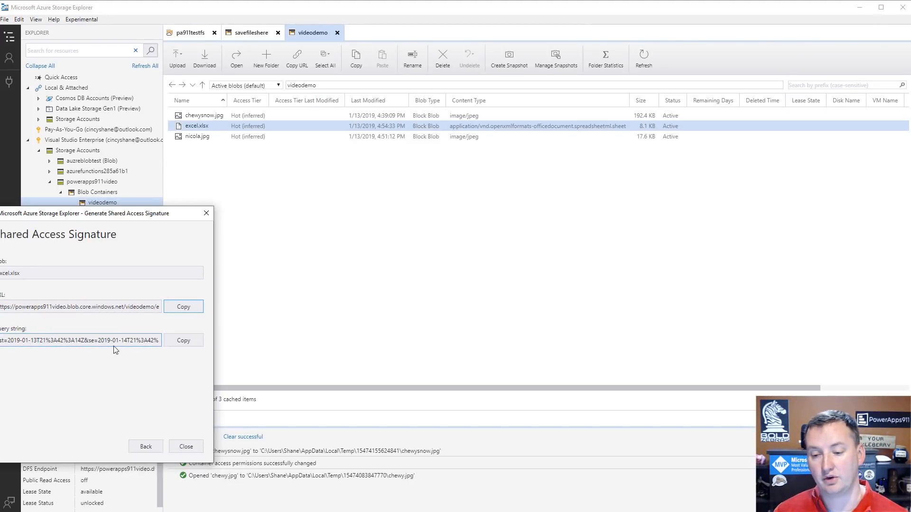
{"action": "left_click", "coordinate": [177, 343]}
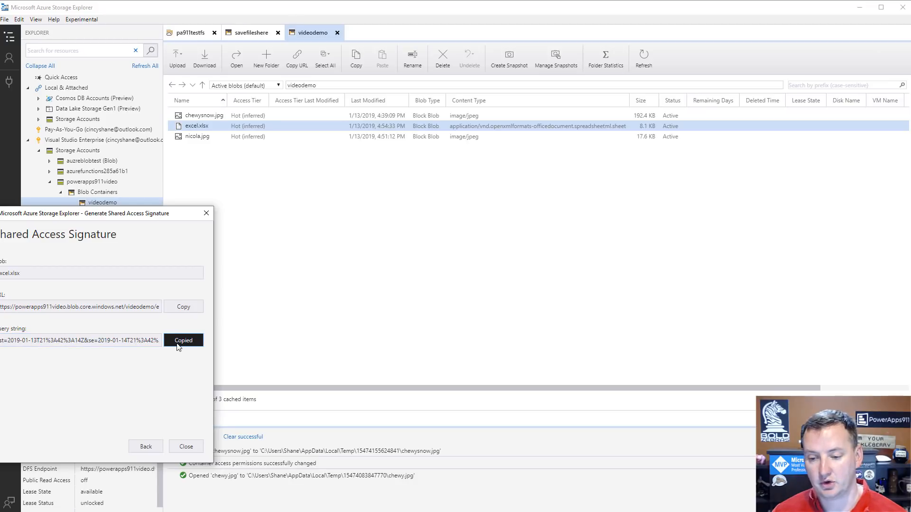
{"action": "left_click", "coordinate": [186, 446]}
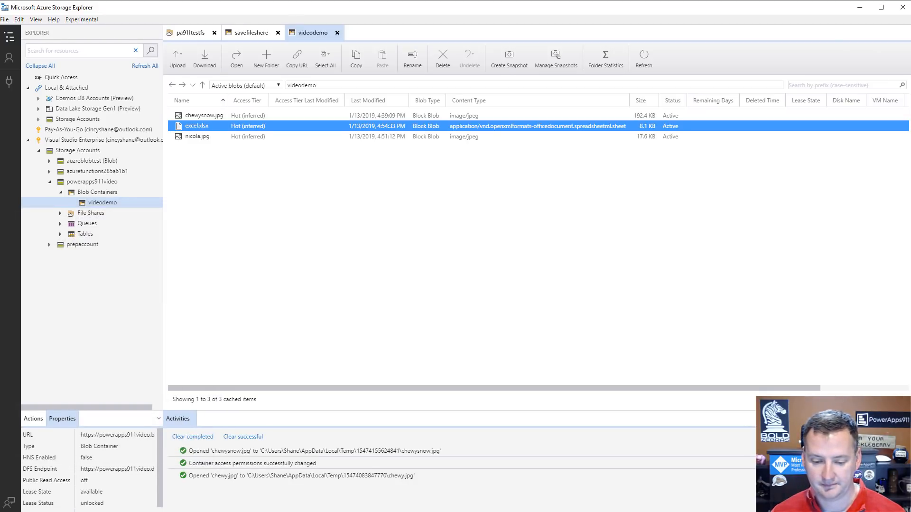
- Back in PowerApps, append & and the copied shared access signature query string as quoted text after ThisItem.Path in the Download icon's Launch formula
{"action": "key", "text": "alt+Tab"}
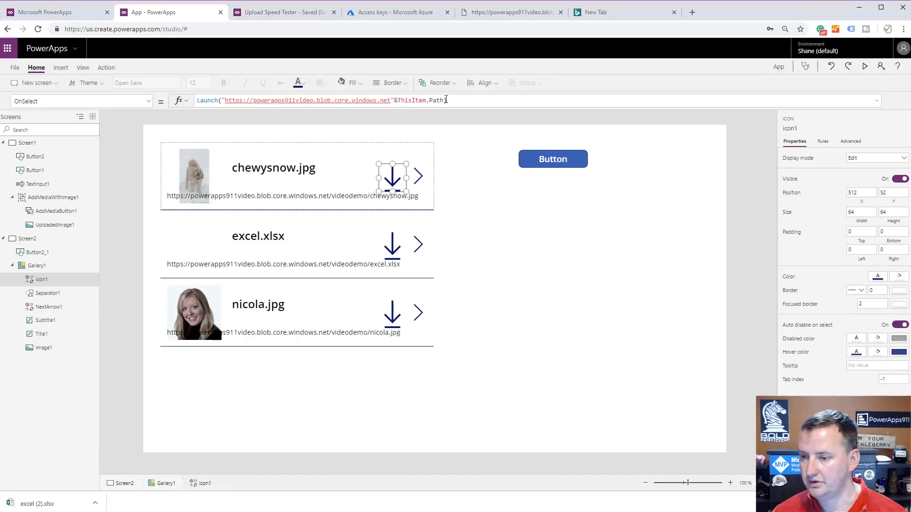
{"action": "left_click", "coordinate": [445, 100]}
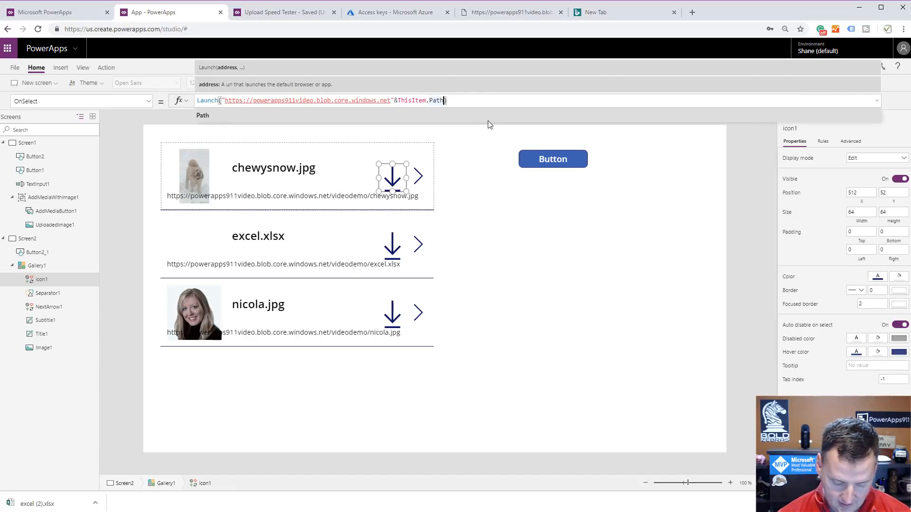
{"action": "type", "text": "&"}
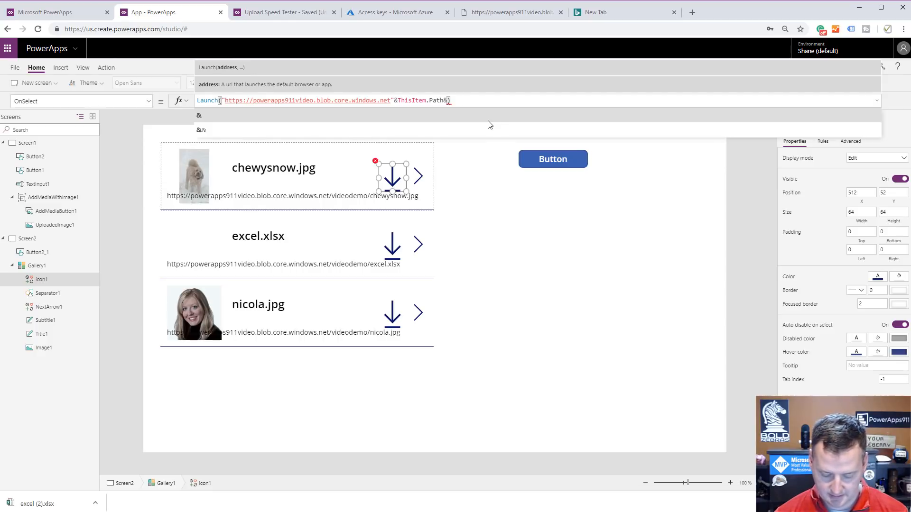
{"action": "type", "text": "\""}
{"action": "key", "text": "ctrl+v"}
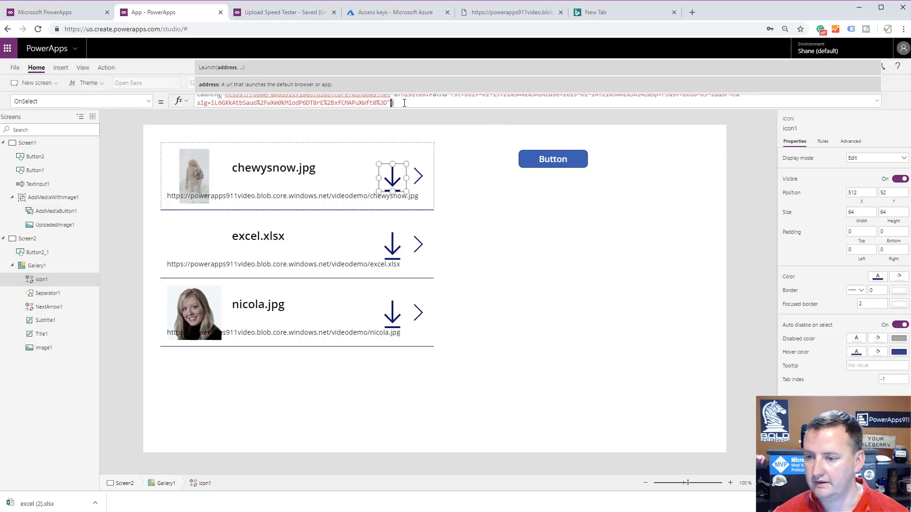
- Replace the subtitle label's Text formula with the icon's full Launch address expression including the access signature, and increase the label height to about 43
{"action": "left_click_drag", "start_coordinate": [391, 102], "coordinate": [221, 100]}
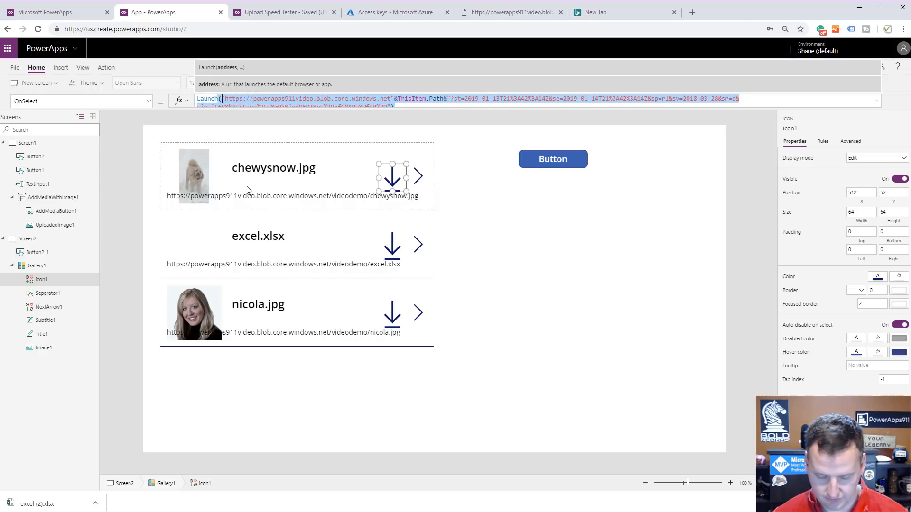
{"action": "left_click", "coordinate": [269, 197]}
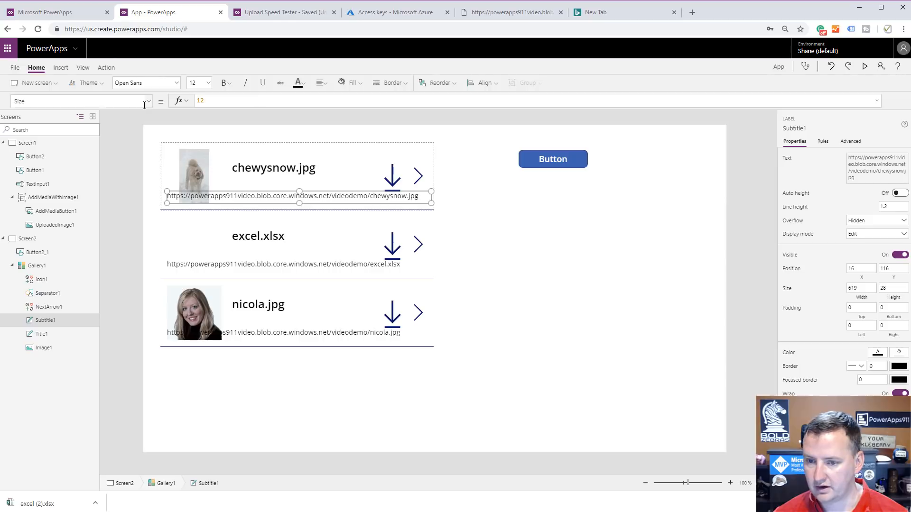
{"action": "left_click", "coordinate": [148, 105]}
{"action": "scroll", "coordinate": [102, 217], "scroll_direction": "down", "scroll_amount": 6}
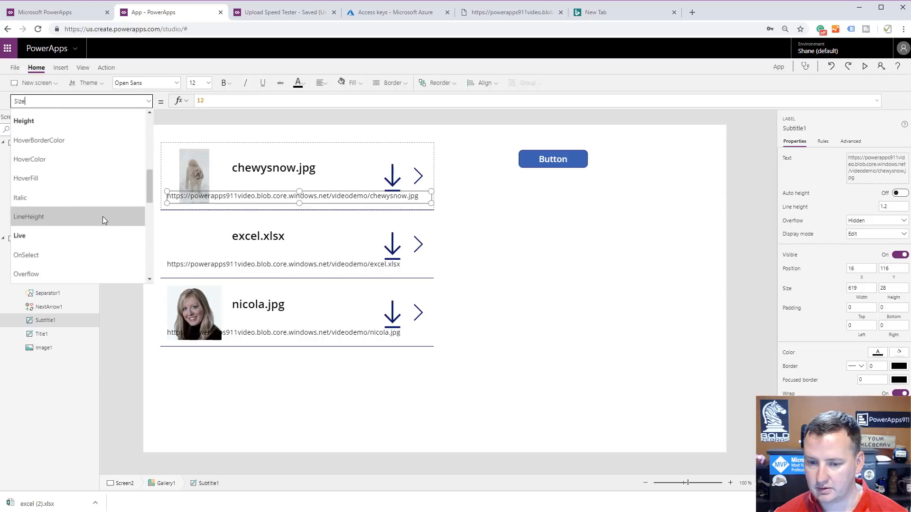
{"action": "scroll", "coordinate": [84, 223], "scroll_direction": "down", "scroll_amount": 4}
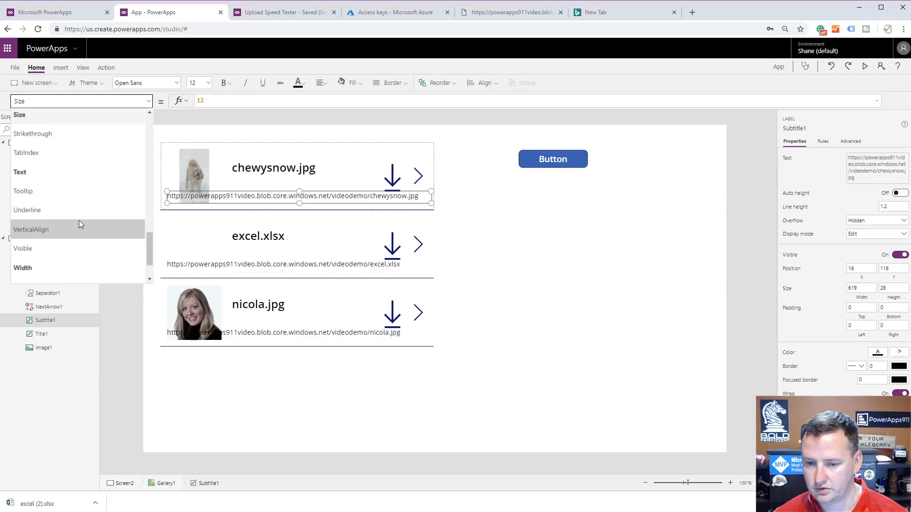
{"action": "left_click", "coordinate": [82, 172]}
{"action": "left_click", "coordinate": [435, 100]}
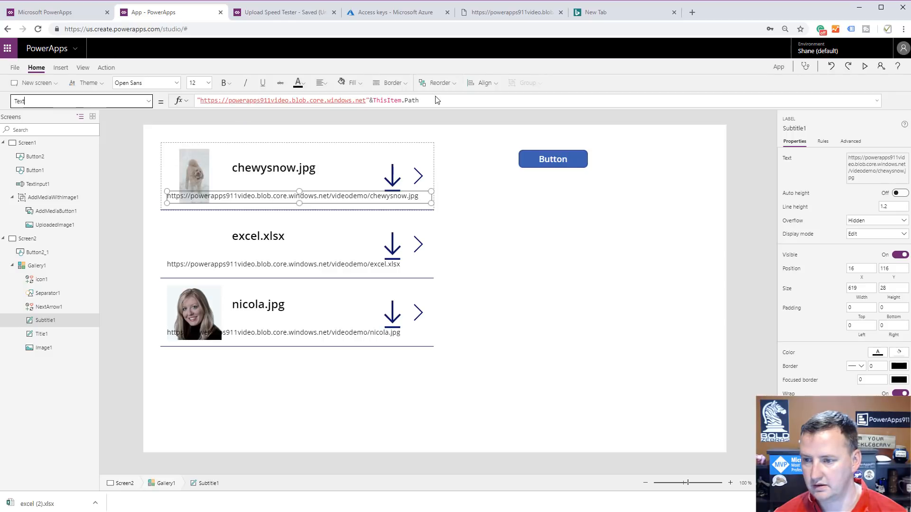
{"action": "key", "text": "ctrl+a"}
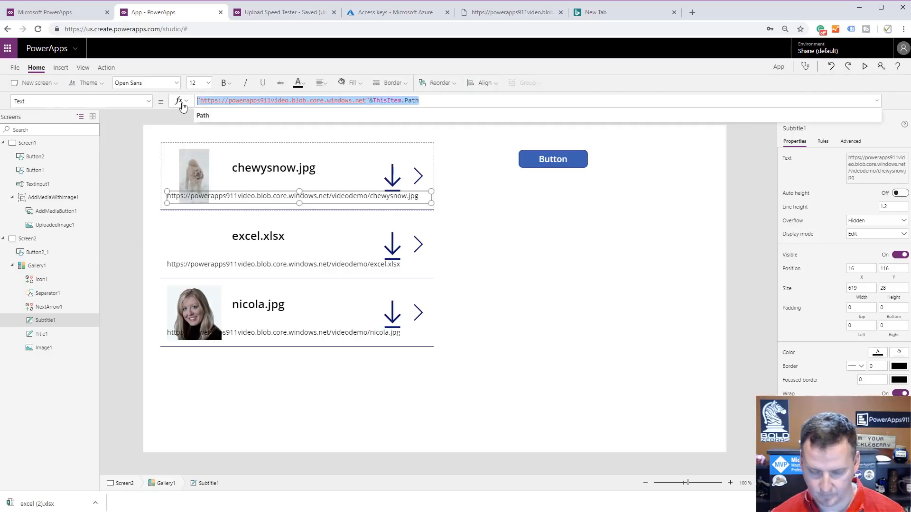
{"action": "key", "text": "ctrl+v"}
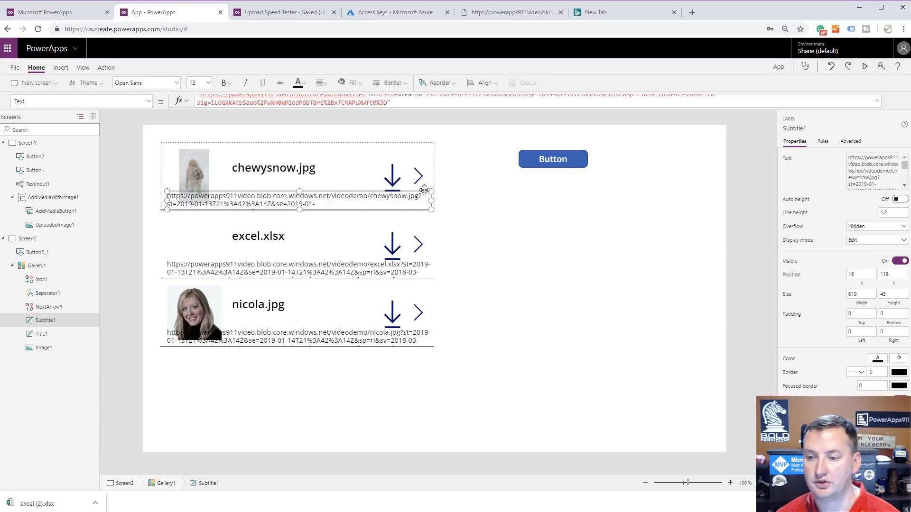
- Preview the app and test the Download icons of chewysnow.jpg and excel.xlsx, closing the opened image in between
{"action": "left_click", "coordinate": [864, 67]}
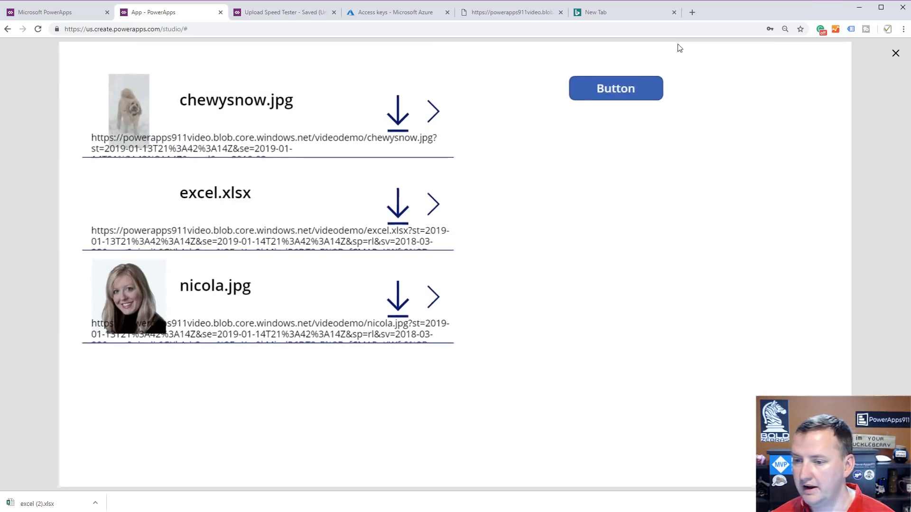
{"action": "left_click", "coordinate": [397, 120]}
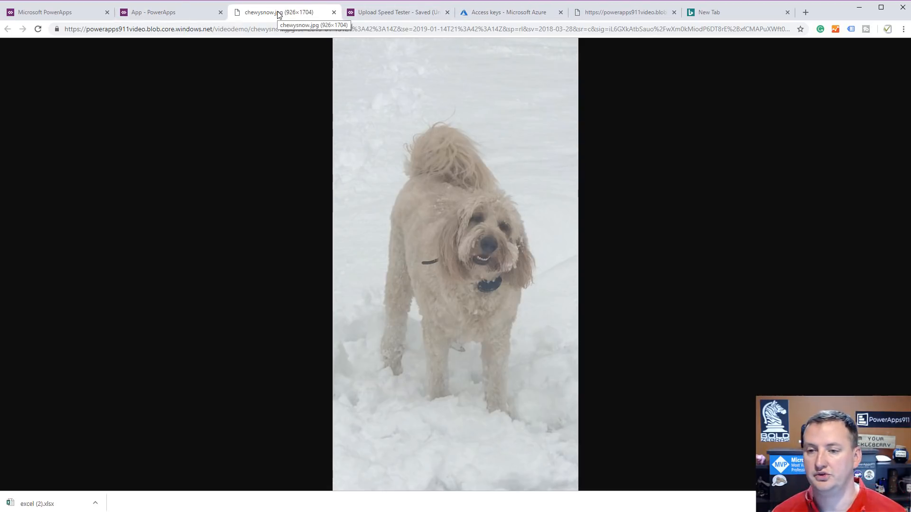
{"action": "left_click", "coordinate": [334, 13]}
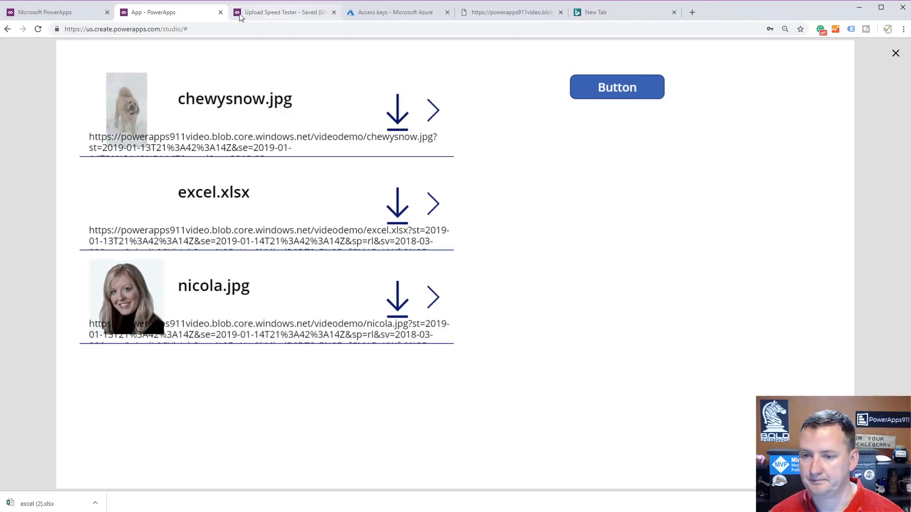
{"action": "left_click", "coordinate": [402, 208]}
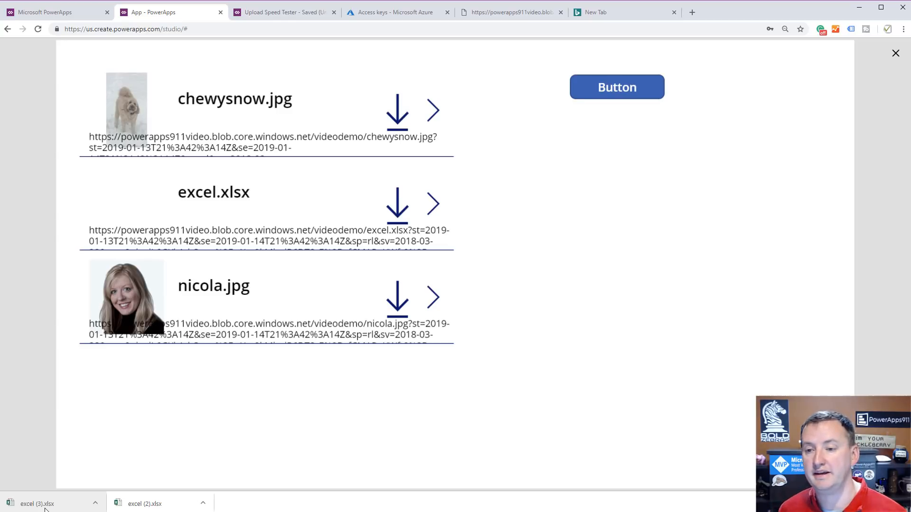
- Go to the upload screen and choose the Blank Emp Plan PDF from the Desktop, with the file filter set to All Files
{"action": "left_click", "coordinate": [626, 95]}
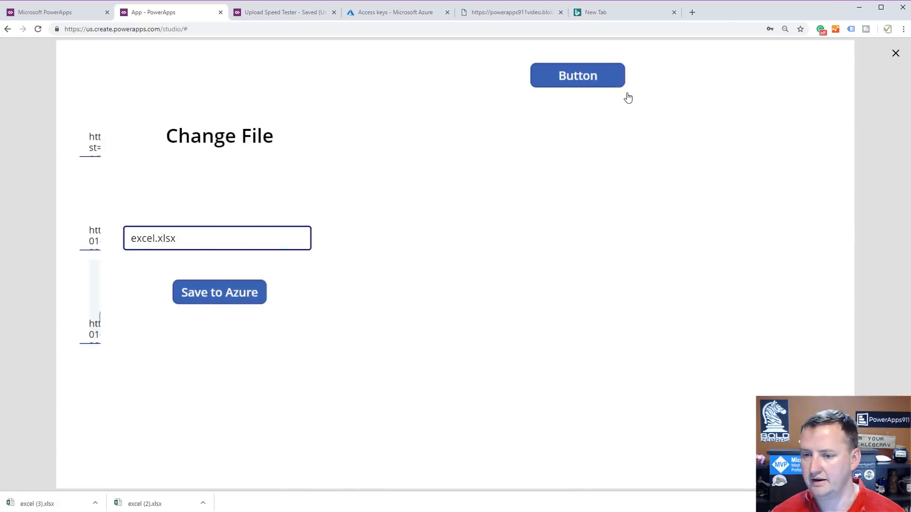
{"action": "left_click", "coordinate": [171, 144]}
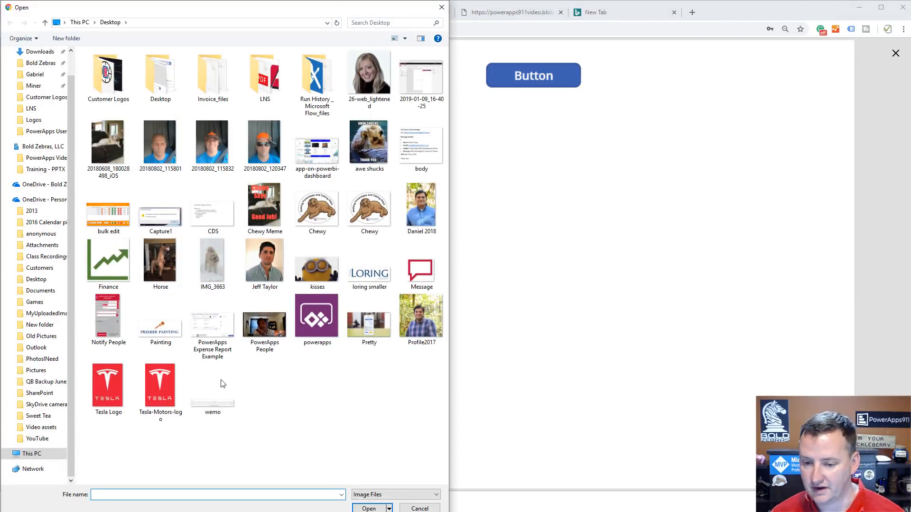
{"action": "left_click", "coordinate": [379, 494]}
{"action": "left_click", "coordinate": [379, 511]}
{"action": "left_click", "coordinate": [362, 275]}
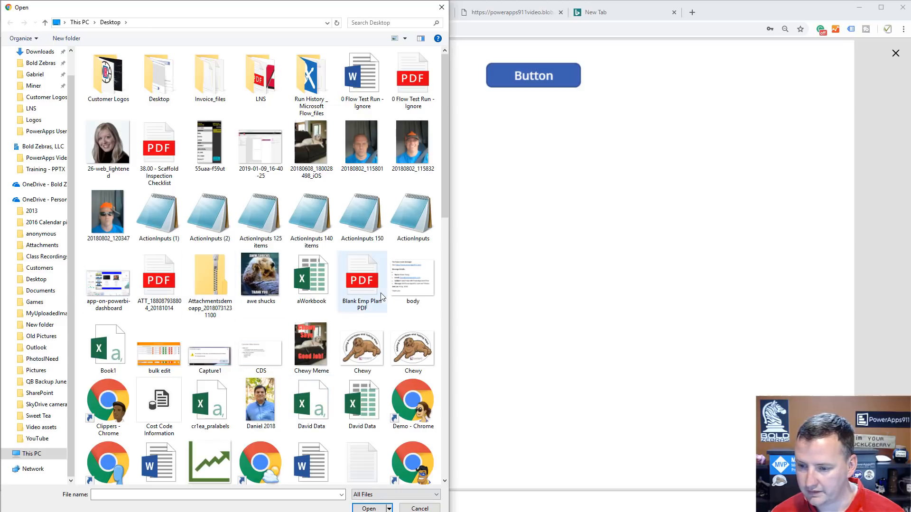
{"action": "double_click", "coordinate": [363, 273]}
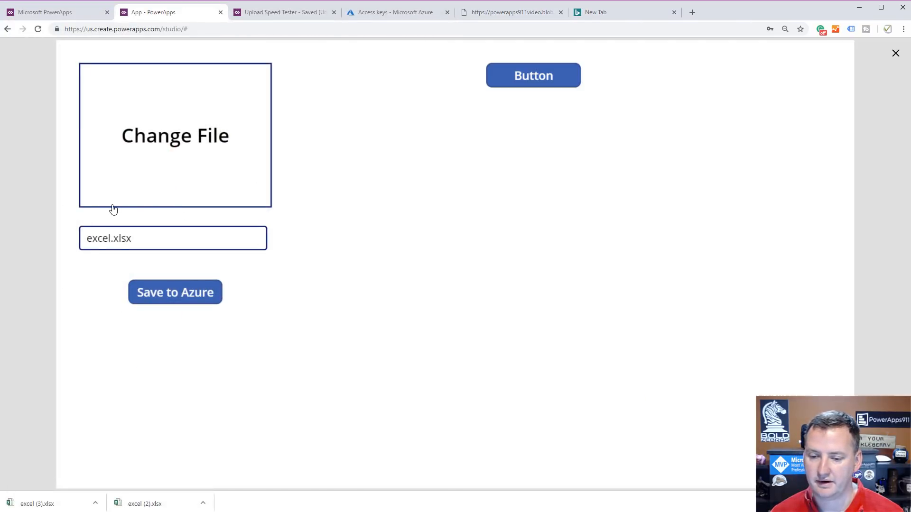
- Name the upload blank.pdf and save it to Azure
{"action": "double_click", "coordinate": [148, 236]}
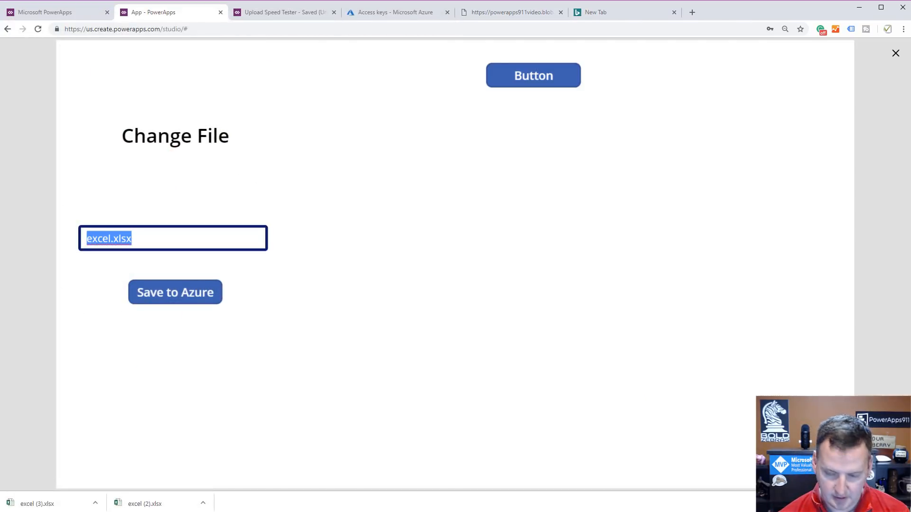
{"action": "type", "text": "blank.pdf"}
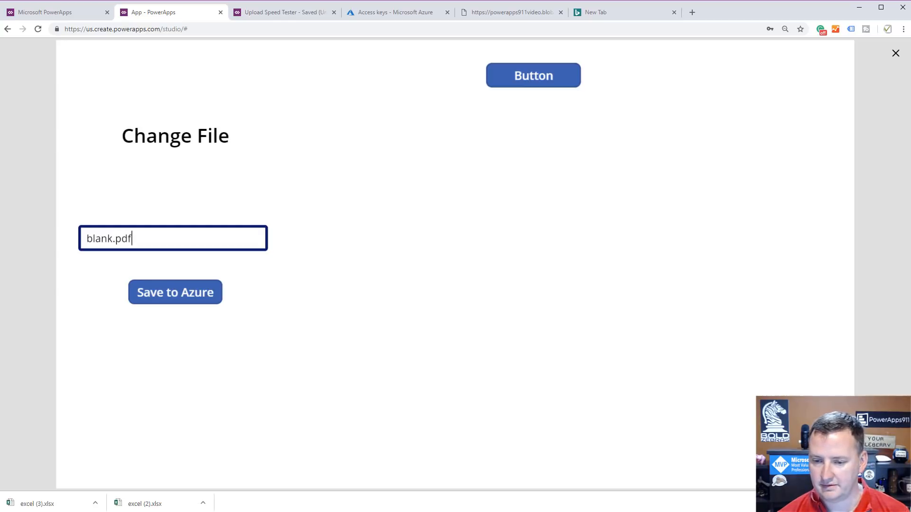
{"action": "left_click", "coordinate": [138, 297]}
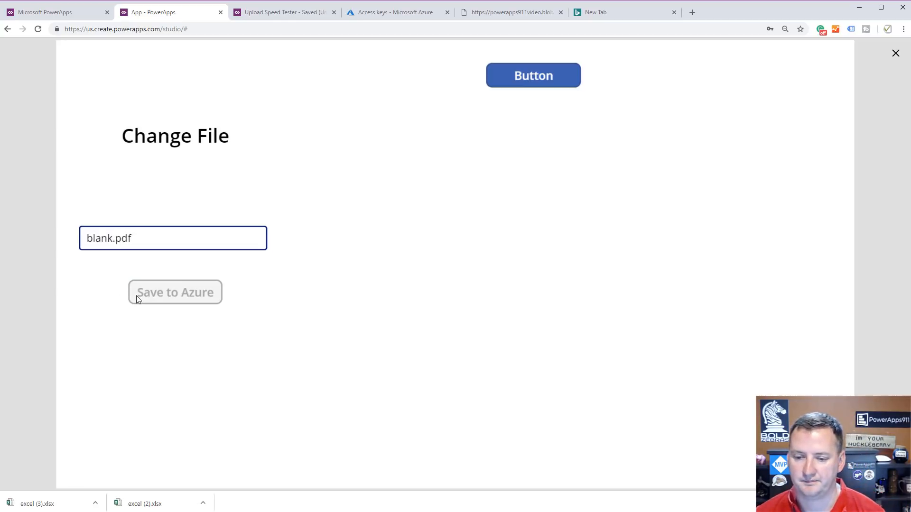
- Return to the gallery screen, open blank.pdf with its Download icon, and go back to the app preview
{"action": "left_click", "coordinate": [535, 73]}
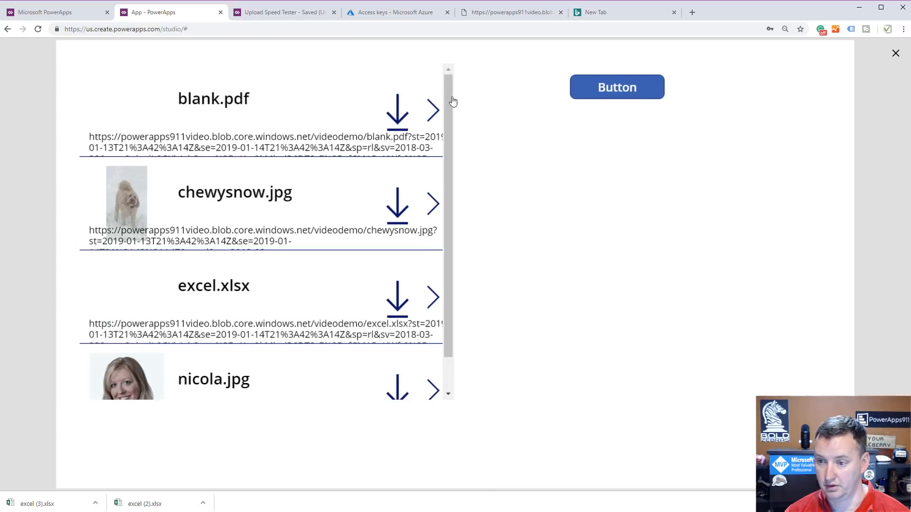
{"action": "left_click", "coordinate": [395, 112]}
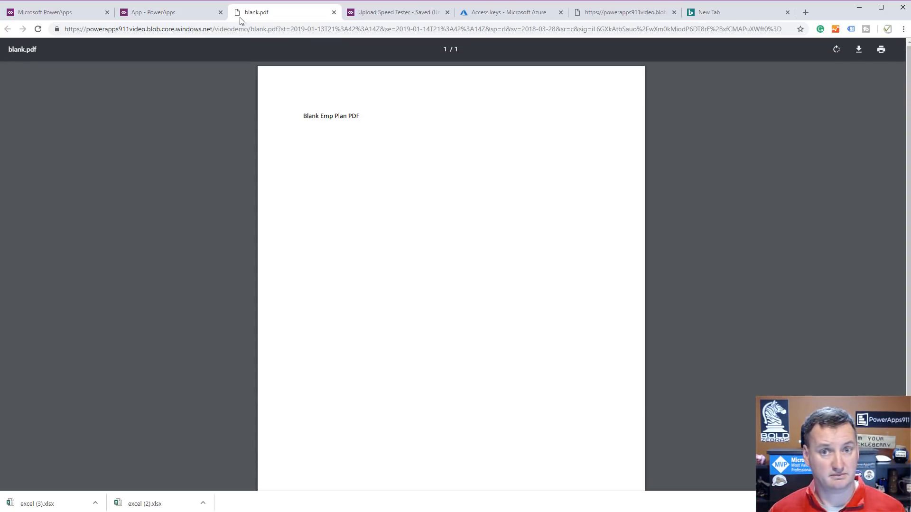
{"action": "left_click", "coordinate": [205, 13]}
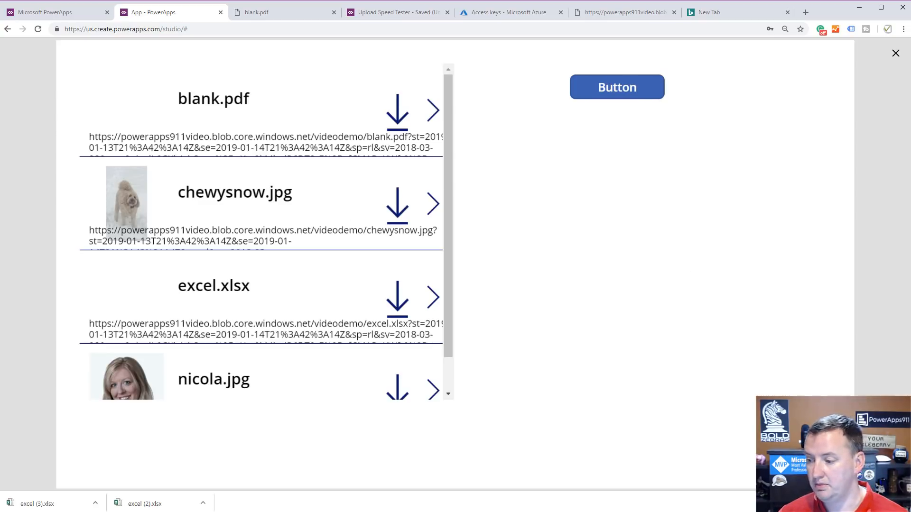
- Close the browser's downloads bar, go back to the upload screen, and exit the app preview
{"action": "left_click", "coordinate": [901, 504]}
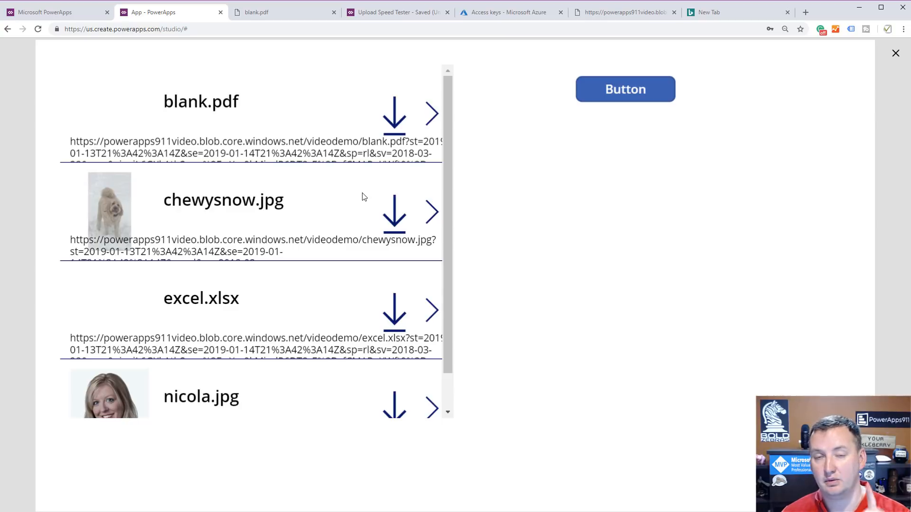
{"action": "left_click", "coordinate": [597, 98]}
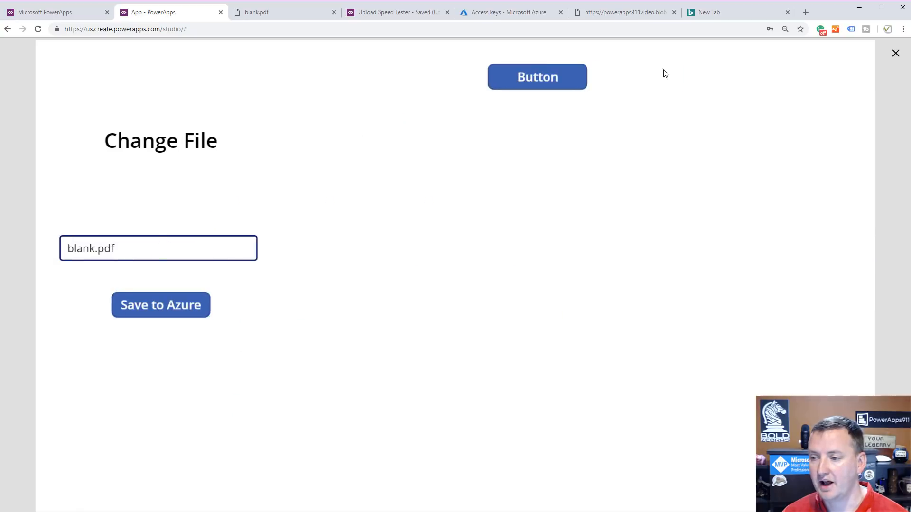
{"action": "left_click", "coordinate": [895, 53]}
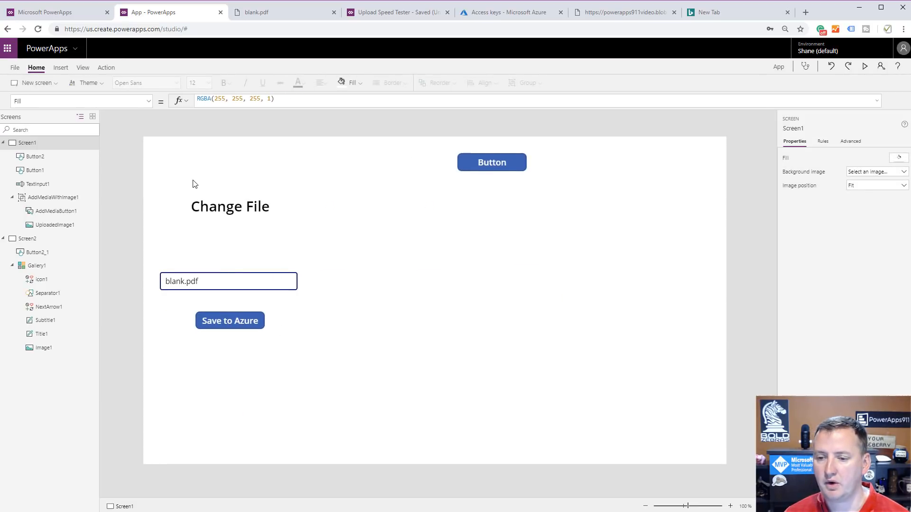
- Insert a Camera control on the upload screen and place it beside the file picker at about X 497, Y 173
{"action": "left_click", "coordinate": [106, 68]}
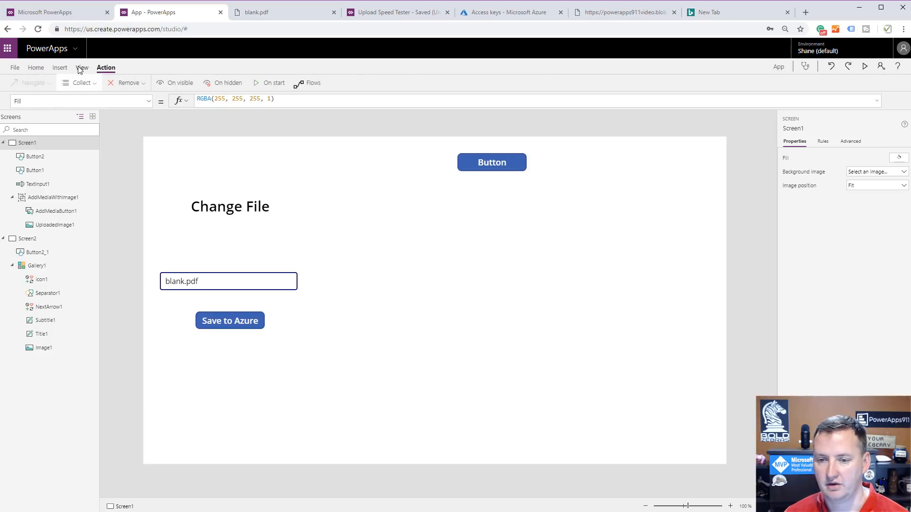
{"action": "left_click", "coordinate": [59, 68]}
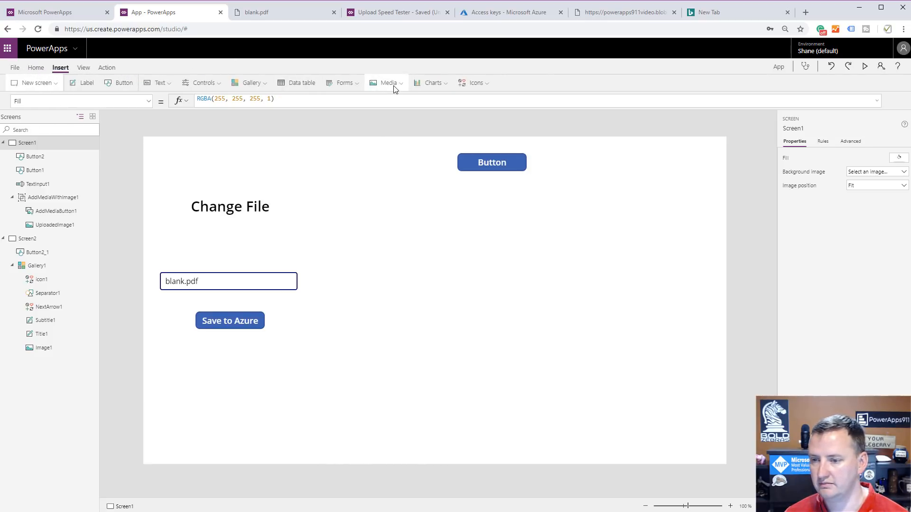
{"action": "left_click", "coordinate": [395, 84]}
{"action": "left_click", "coordinate": [396, 117]}
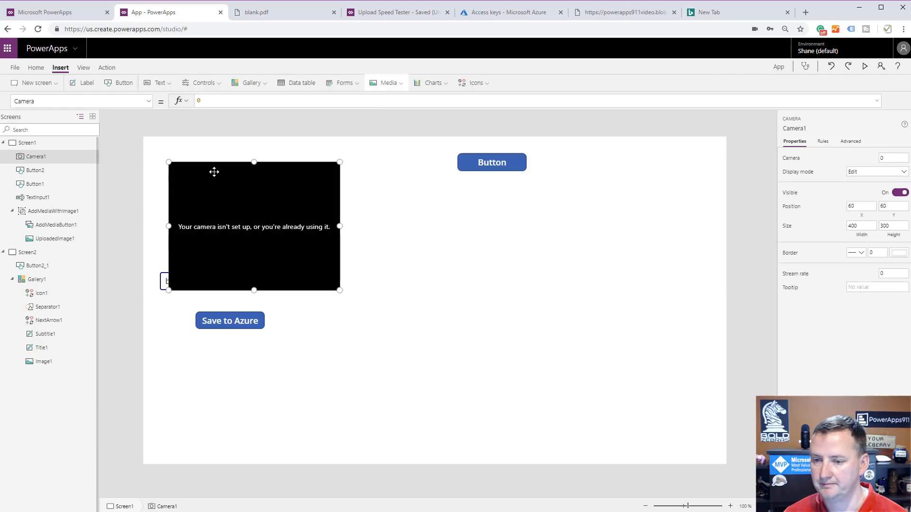
{"action": "left_click_drag", "start_coordinate": [215, 167], "coordinate": [402, 215]}
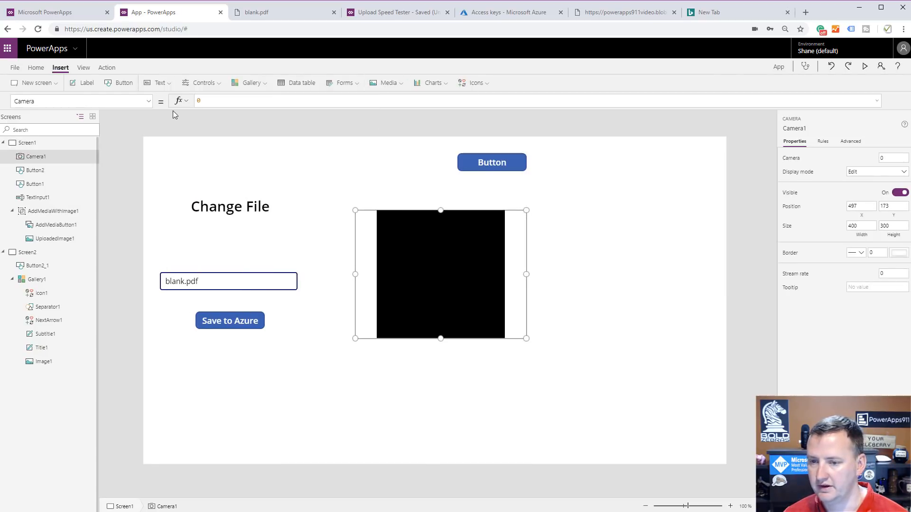
- Set the camera control's Camera property to 1 and its StreamRate to 100
{"action": "double_click", "coordinate": [200, 101]}
{"action": "type", "text": "1"}
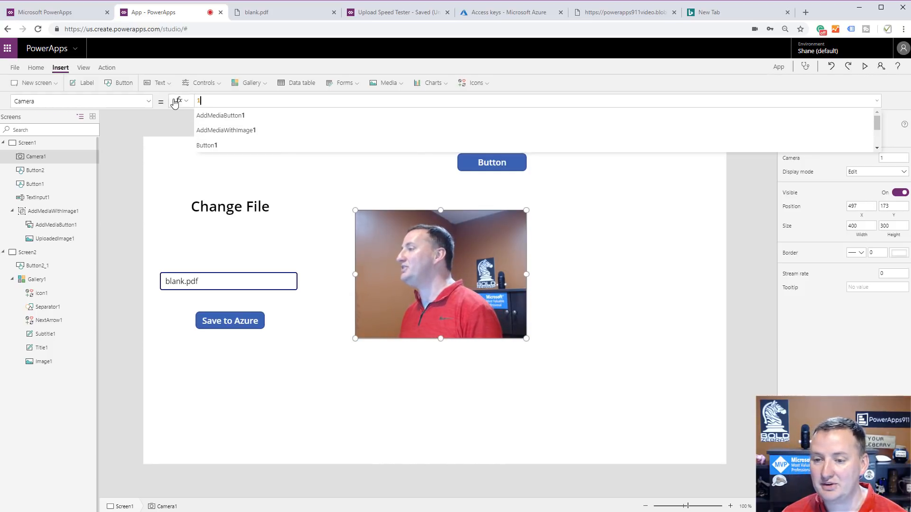
{"action": "left_click", "coordinate": [149, 101]}
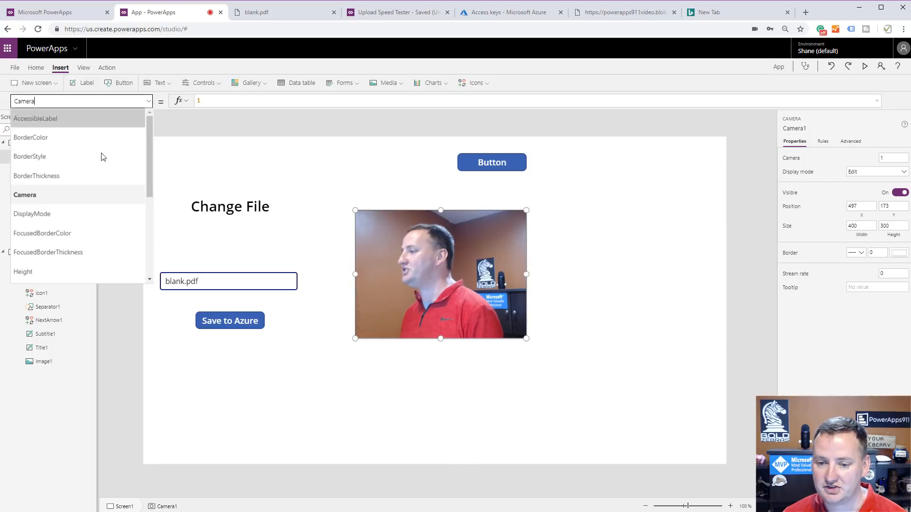
{"action": "scroll", "coordinate": [92, 201], "scroll_direction": "down", "scroll_amount": 8}
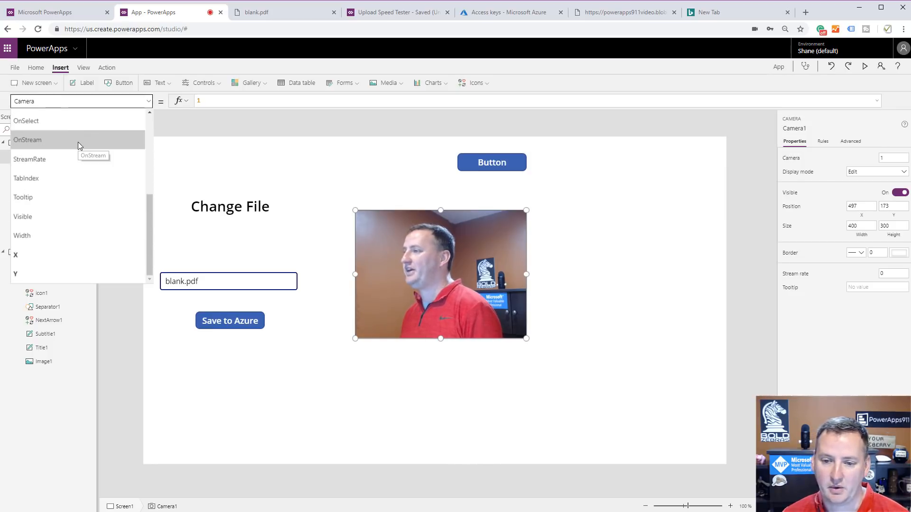
{"action": "left_click", "coordinate": [73, 156]}
{"action": "left_click", "coordinate": [209, 101]}
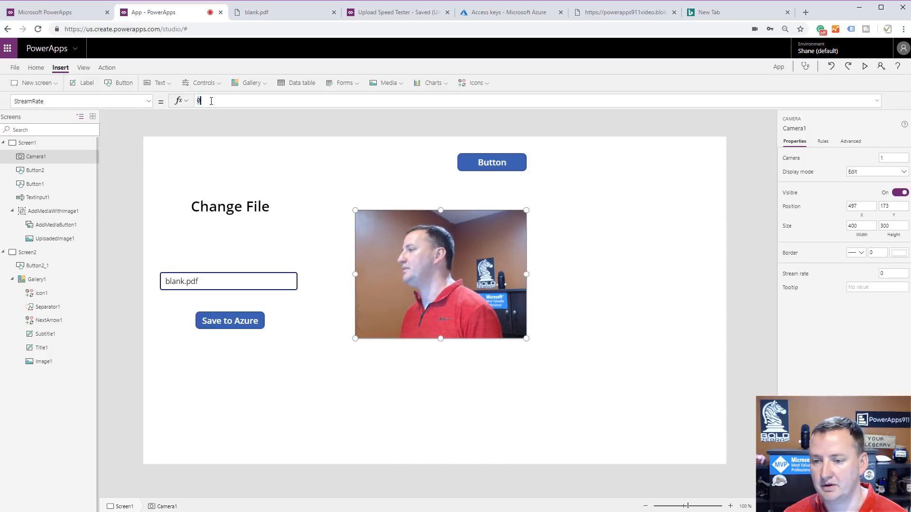
{"action": "key", "text": "BackSpace"}
{"action": "type", "text": "100"}
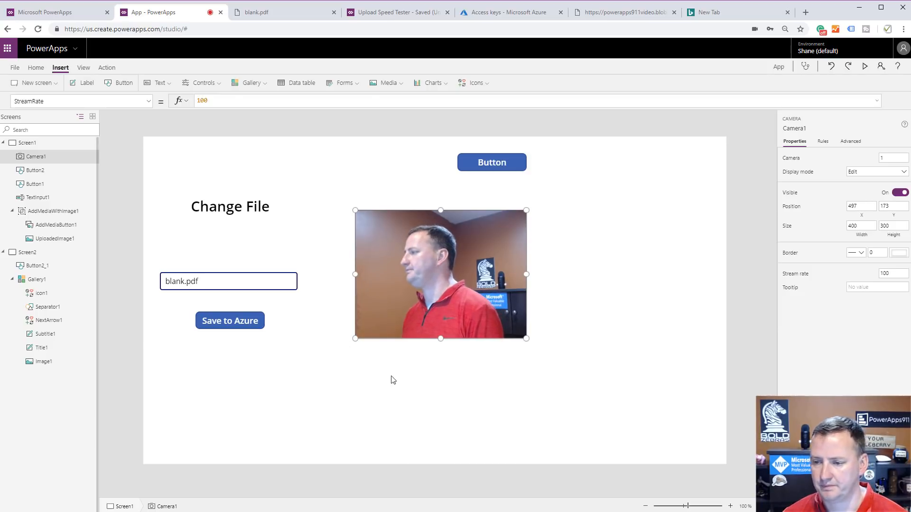
- Duplicate the Save to Azure button and place the copy below the camera at about X 640, Y 545
{"action": "left_click", "coordinate": [231, 320]}
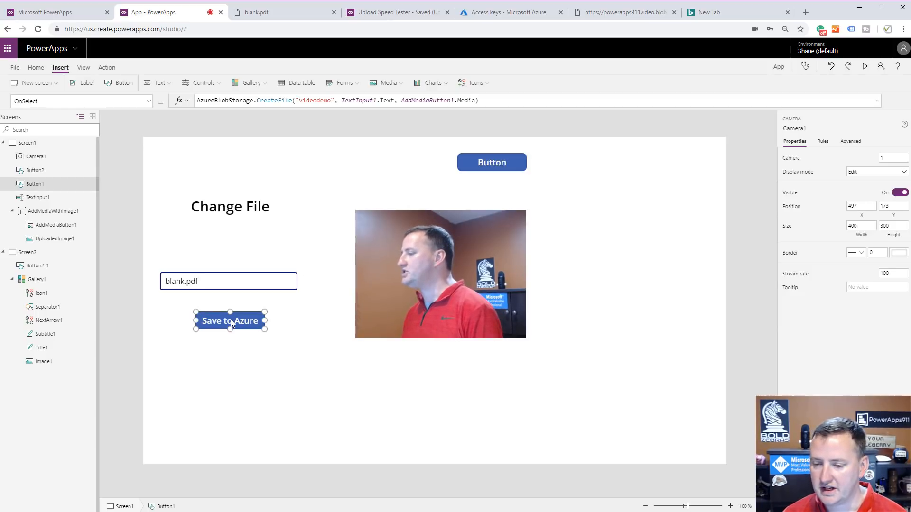
{"action": "left_click", "coordinate": [202, 283]}
{"action": "double_click", "coordinate": [201, 283]}
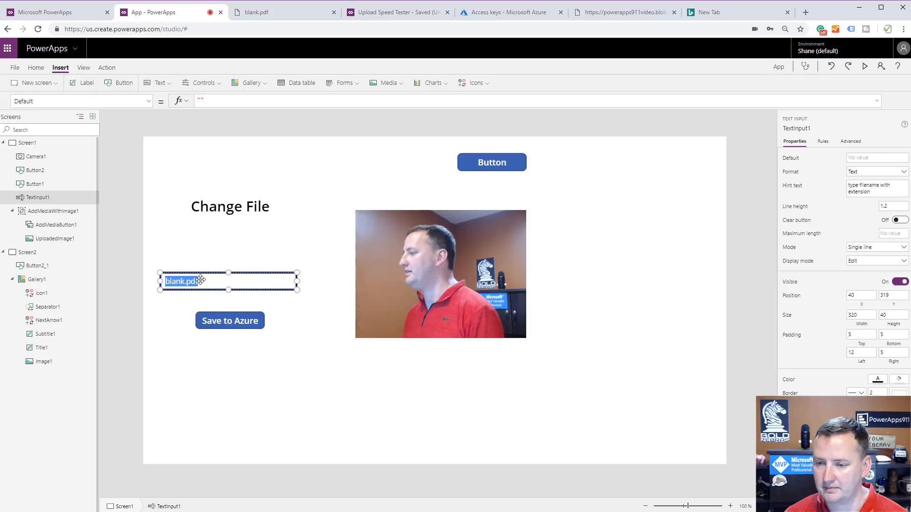
{"action": "left_click", "coordinate": [236, 320]}
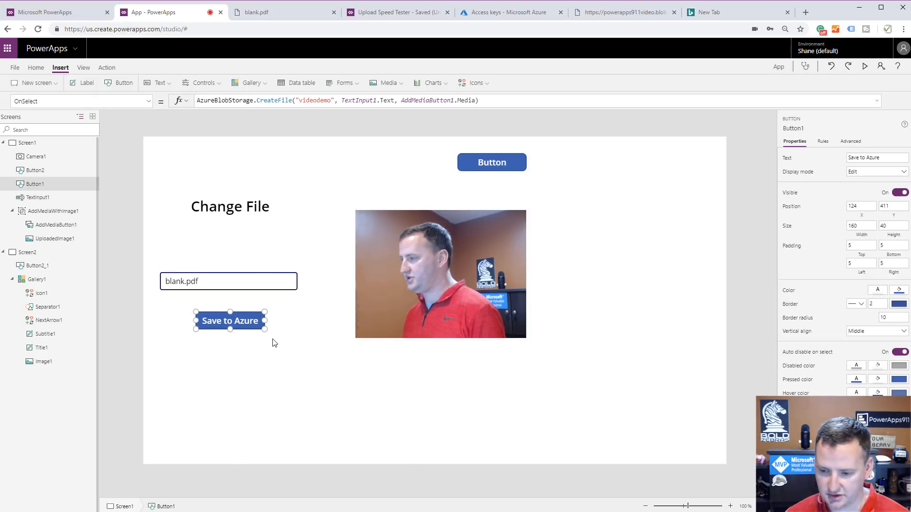
{"action": "key", "text": "ctrl+c"}
{"action": "key", "text": "ctrl+v"}
{"action": "left_click_drag", "start_coordinate": [196, 167], "coordinate": [444, 374]}
- Change the copied button's text to Camera to Azure
{"action": "left_click", "coordinate": [857, 157]}
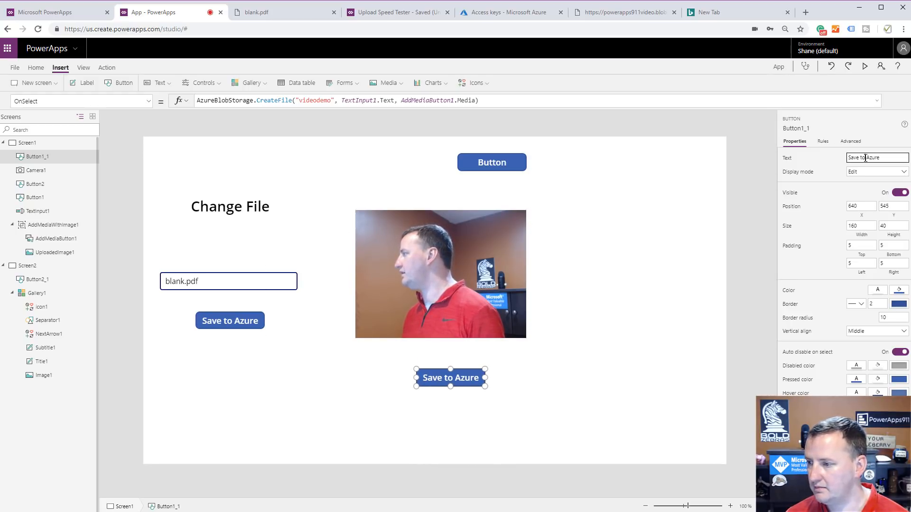
{"action": "triple_click", "coordinate": [864, 158]}
{"action": "type", "text": "Ca"}
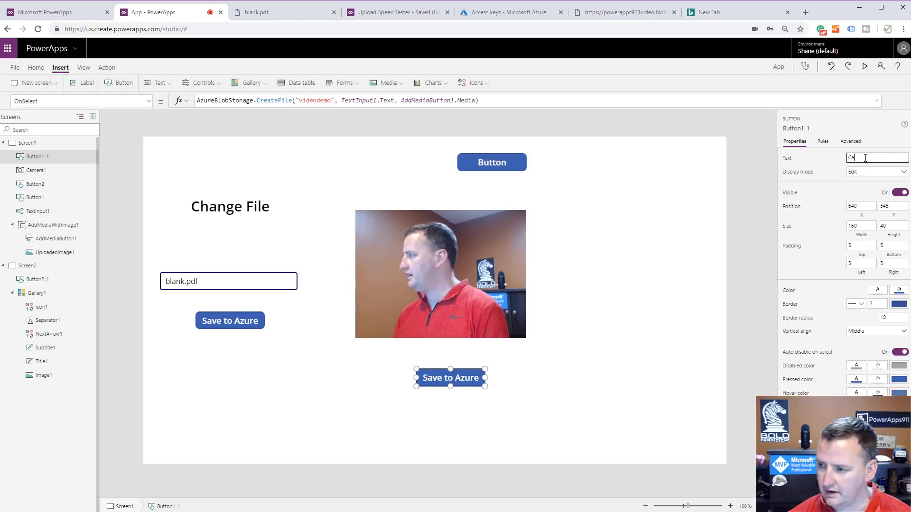
{"action": "type", "text": "mera to Azure"}
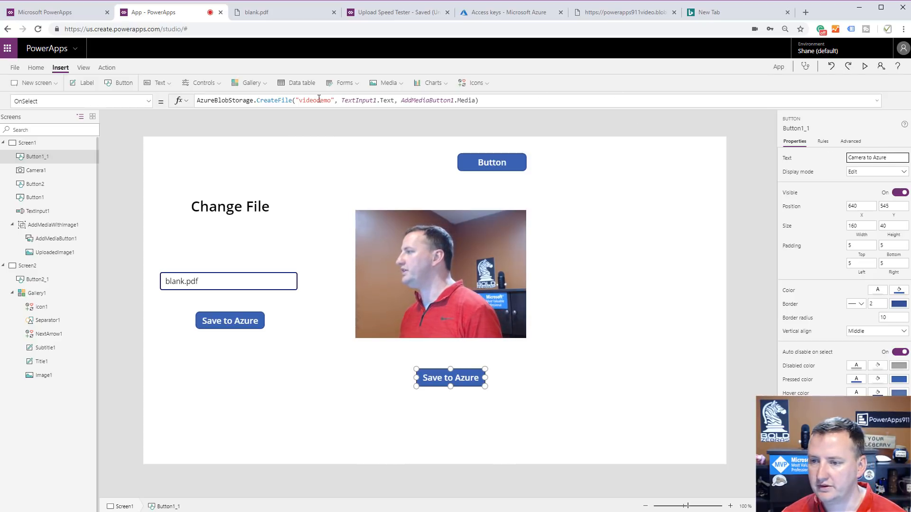
- In the Camera to Azure button's OnSelect formula, replace the blob name argument TextInput1.Text with "shane.jpg"
{"action": "left_click_drag", "start_coordinate": [342, 101], "coordinate": [355, 100]}
{"action": "left_click", "coordinate": [394, 100]}
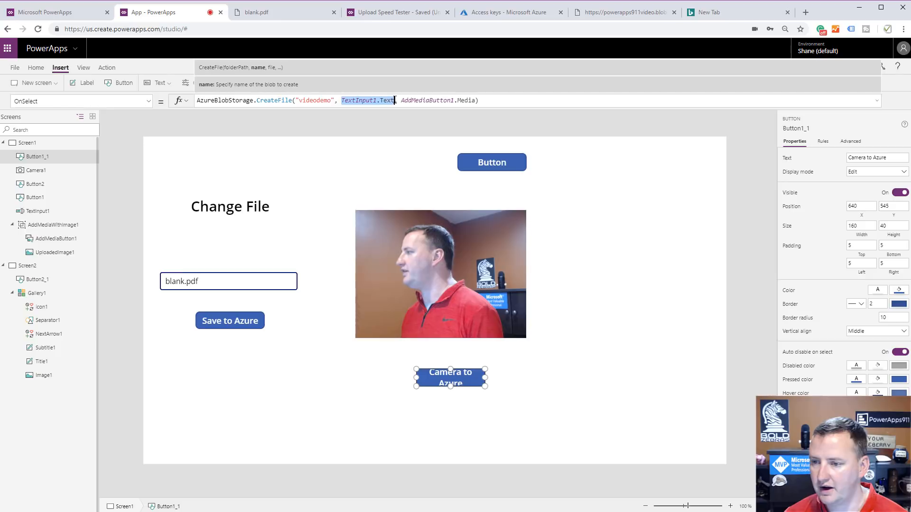
{"action": "key", "text": "BackSpace"}
{"action": "key", "text": "BackSpace"}
{"action": "key", "text": "BackSpace"}
{"action": "key", "text": "BackSpace"}
{"action": "key", "text": "BackSpace"}
{"action": "key", "text": "BackSpace"}
{"action": "key", "text": "BackSpace"}
{"action": "key", "text": "BackSpace"}
{"action": "key", "text": "BackSpace"}
{"action": "key", "text": "BackSpace"}
{"action": "key", "text": "BackSpace"}
{"action": "key", "text": "BackSpace"}
{"action": "key", "text": "BackSpace"}
{"action": "key", "text": "BackSpace"}
{"action": "key", "text": "BackSpace"}
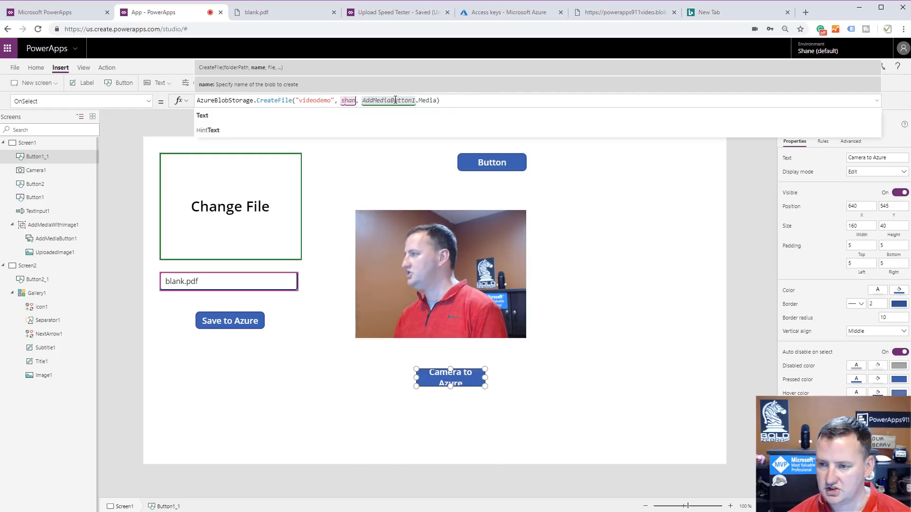
{"action": "type", "text": "shane.jpg"}
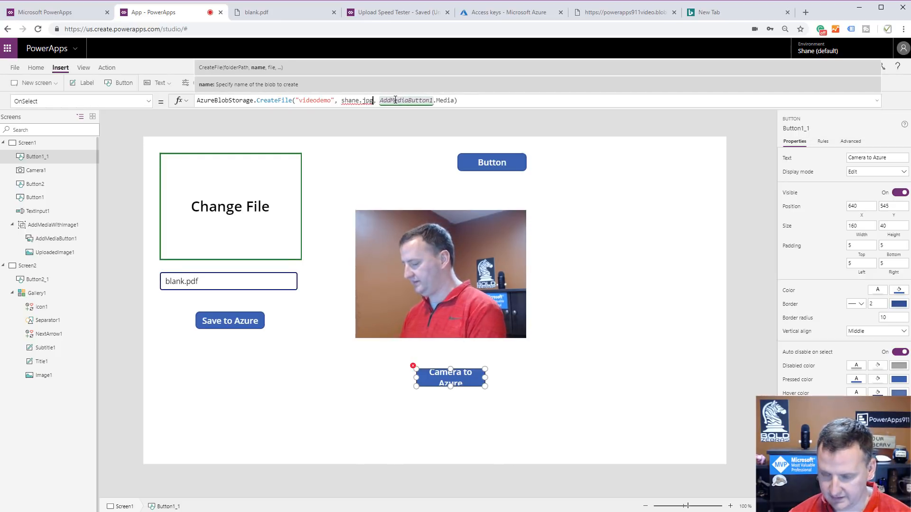
{"action": "type", "text": "\""}
{"action": "key", "text": "Left"}
{"action": "key", "text": "Left"}
{"action": "key", "text": "Left"}
{"action": "key", "text": "Left"}
{"action": "key", "text": "Left"}
{"action": "key", "text": "Left"}
{"action": "key", "text": "Left"}
{"action": "key", "text": "Left"}
{"action": "key", "text": "Left"}
{"action": "key", "text": "Left"}
{"action": "key", "text": "Left"}
{"action": "key", "text": "Right"}
{"action": "type", "text": "\""}
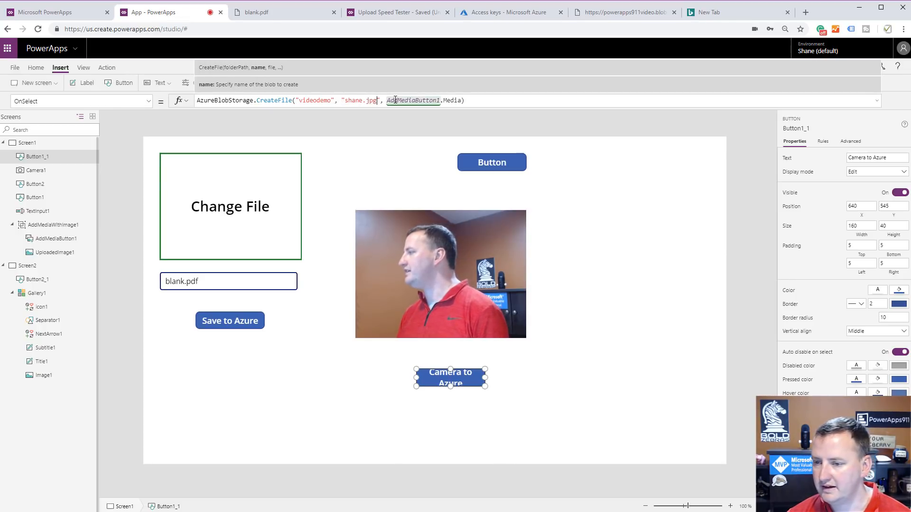
- Replace the file argument AddMediaButton1.Media in the same CreateFile formula with Camera1.Stream
{"action": "key", "text": "Right"}
{"action": "key", "text": "shift+Right"}
{"action": "key", "text": "shift+Right"}
{"action": "key", "text": "shift+Right"}
{"action": "key", "text": "shift+Right"}
{"action": "key", "text": "shift+Right"}
{"action": "key", "text": "shift+Right"}
{"action": "key", "text": "shift+Right"}
{"action": "key", "text": "shift+Right"}
{"action": "key", "text": "shift+Right"}
{"action": "key", "text": "shift+Right"}
{"action": "key", "text": "shift+Right"}
{"action": "key", "text": "shift+Right"}
{"action": "key", "text": "shift+Right"}
{"action": "key", "text": "shift+Right"}
{"action": "key", "text": "shift+Right"}
{"action": "key", "text": "shift+Right"}
{"action": "key", "text": "shift+Right"}
{"action": "key", "text": "shift+Right"}
{"action": "key", "text": "shift+Right"}
{"action": "key", "text": "shift+Right"}
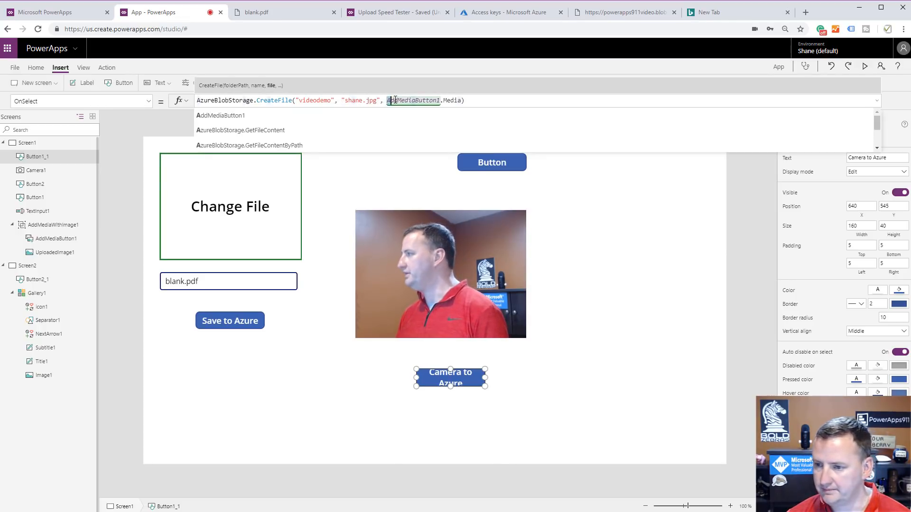
{"action": "key", "text": "shift+Right"}
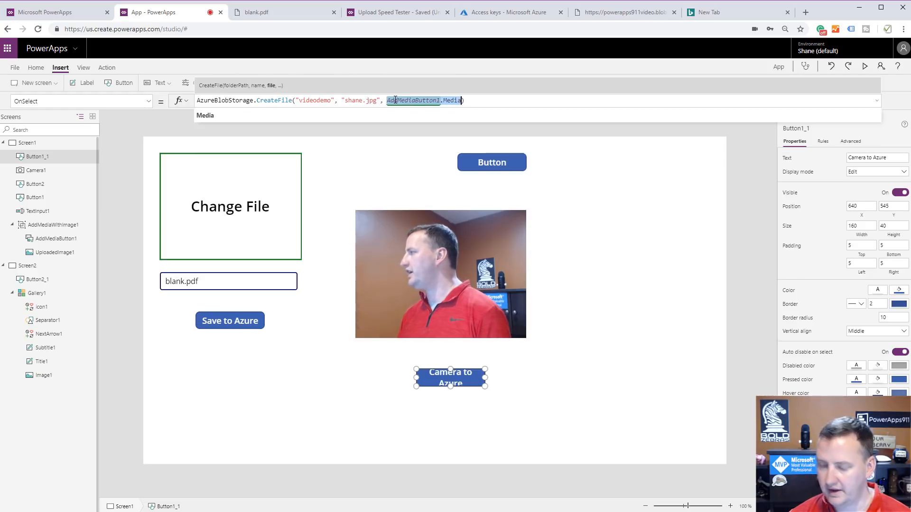
{"action": "type", "text": "camera"}
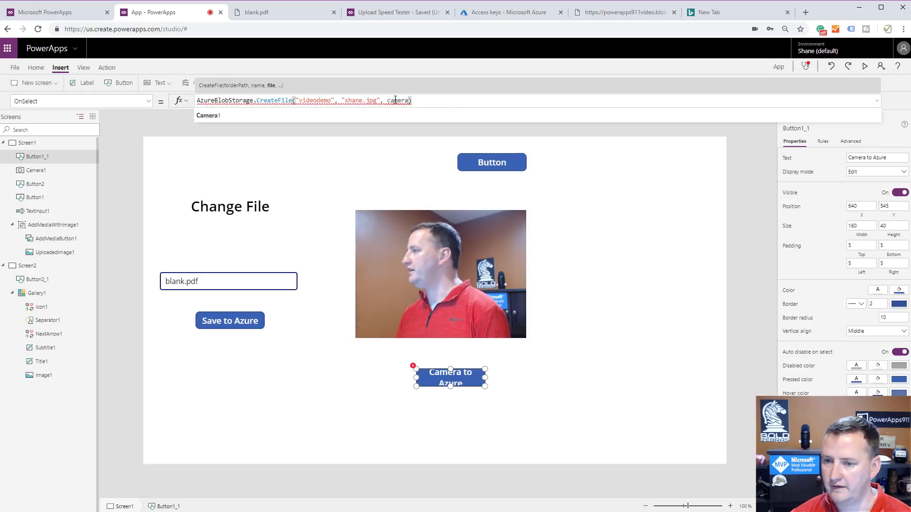
{"action": "type", "text": "1."}
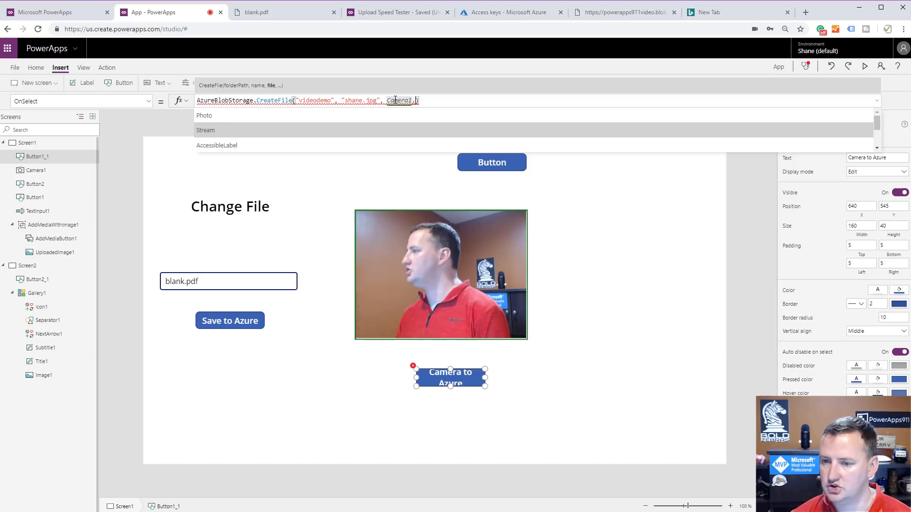
{"action": "key", "text": "Tab"}
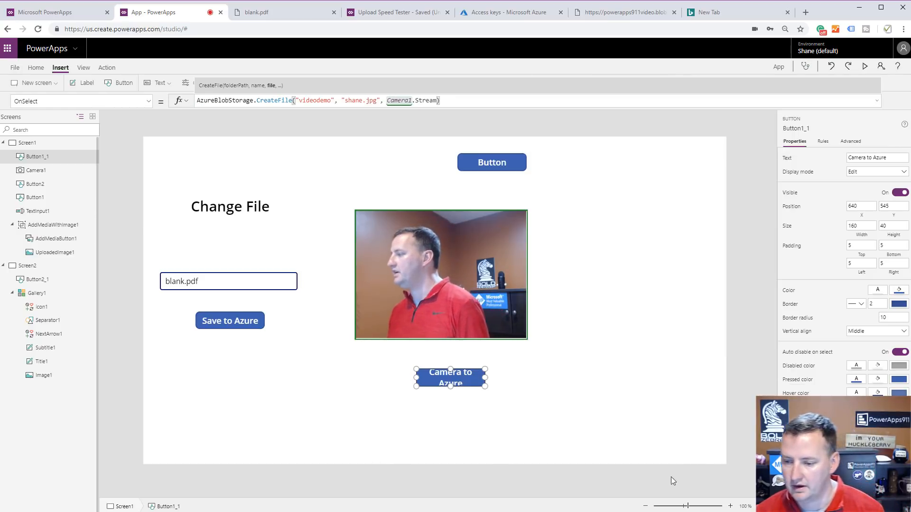
- Preview the app, save the camera picture to Azure, and look for shane.jpg in the gallery before returning to the upload screen
{"action": "left_click", "coordinate": [865, 66]}
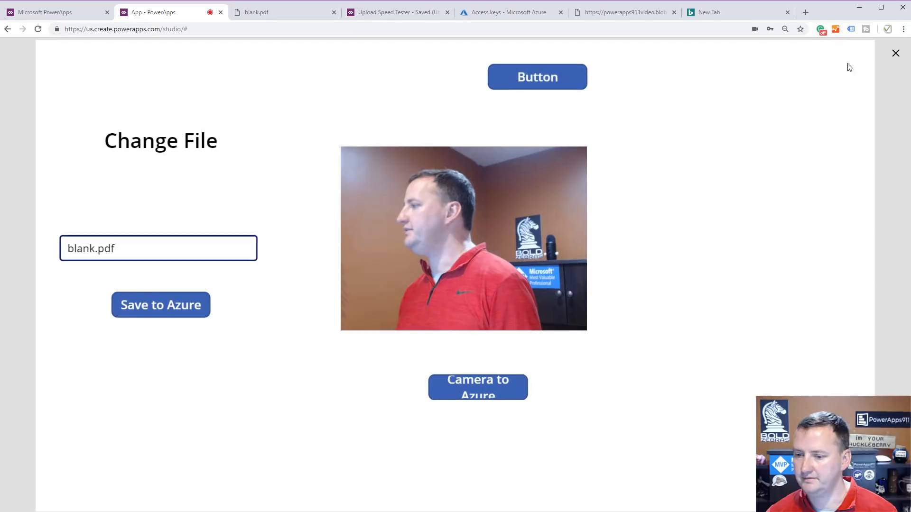
{"action": "left_click", "coordinate": [487, 392]}
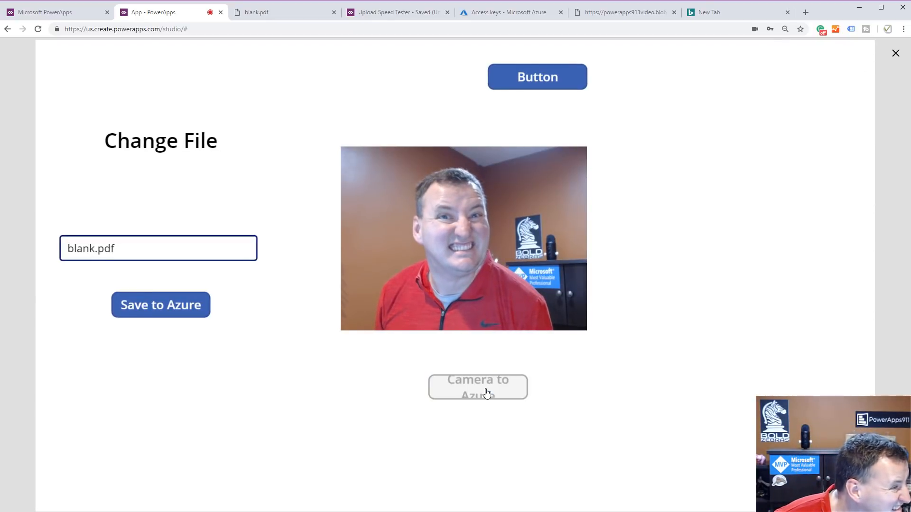
{"action": "left_click", "coordinate": [557, 83]}
{"action": "scroll", "coordinate": [223, 230], "scroll_direction": "down", "scroll_amount": 3}
{"action": "scroll", "coordinate": [223, 229], "scroll_direction": "down", "scroll_amount": 1}
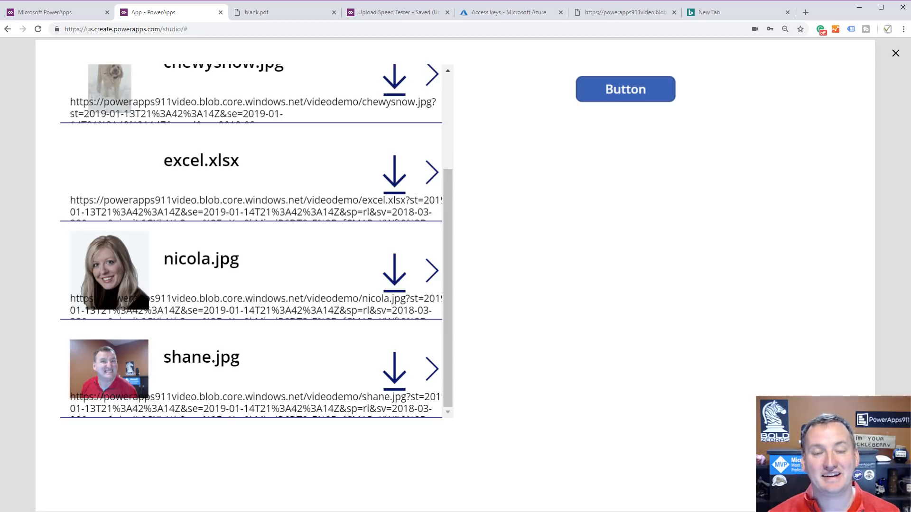
{"action": "left_click", "coordinate": [666, 95]}
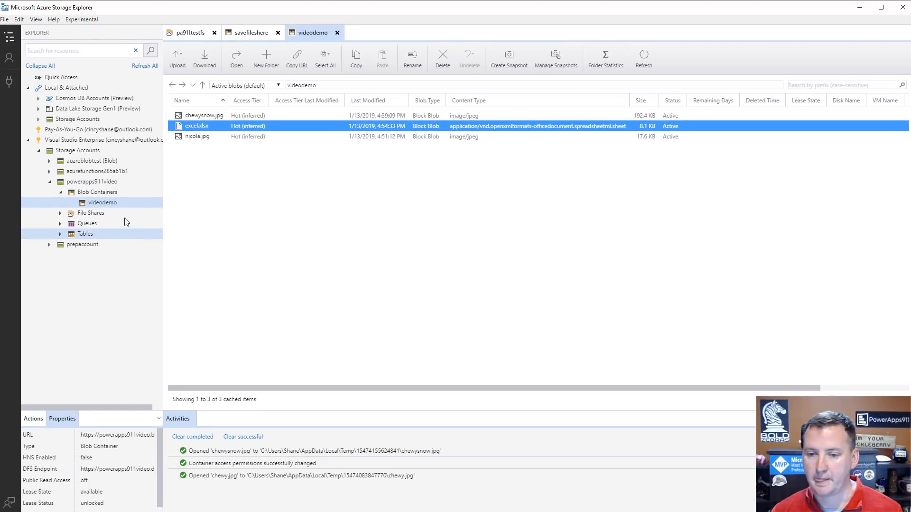
- In Azure Storage Explorer, set the videodemo container's public access level to Public read access for container and blobs
{"action": "right_click", "coordinate": [105, 208]}
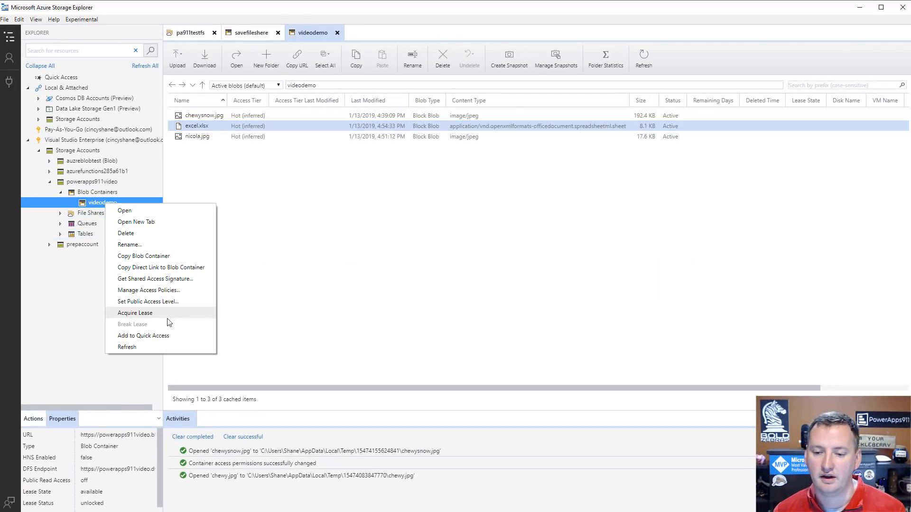
{"action": "left_click", "coordinate": [150, 302]}
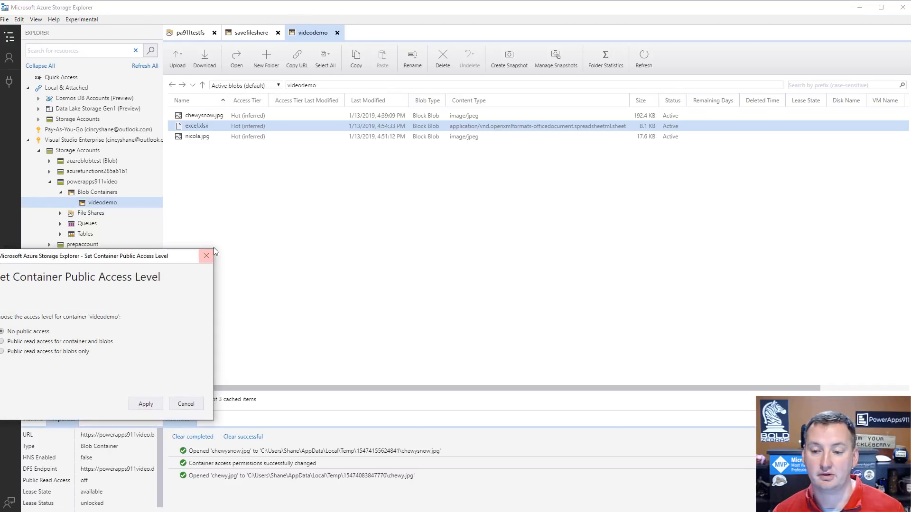
{"action": "left_click", "coordinate": [45, 342]}
{"action": "left_click", "coordinate": [143, 404]}
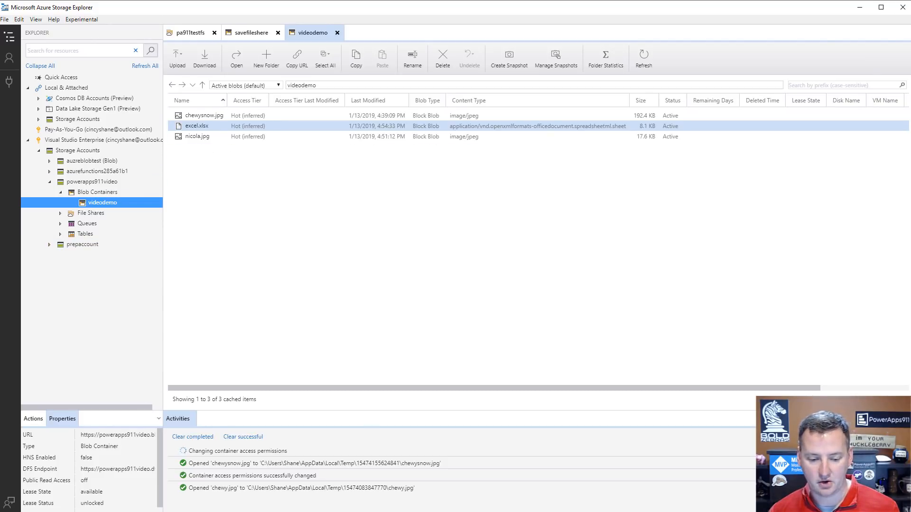
- Switch to the browser's blob URL page and open videodemo/chewysnow.jpg without a shared access signature
{"action": "key", "text": "alt+Tab"}
{"action": "left_click", "coordinate": [594, 17]}
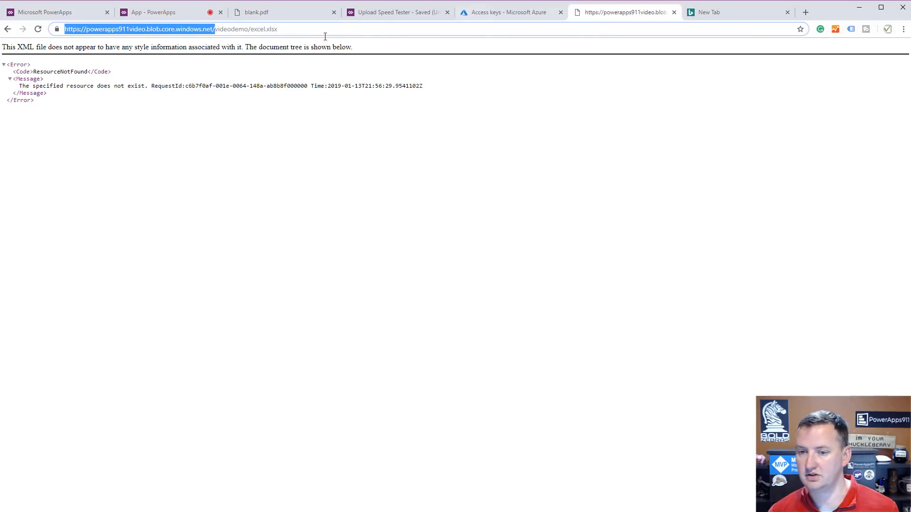
{"action": "left_click", "coordinate": [272, 30]}
{"action": "left_click_drag", "start_coordinate": [250, 30], "coordinate": [336, 30]}
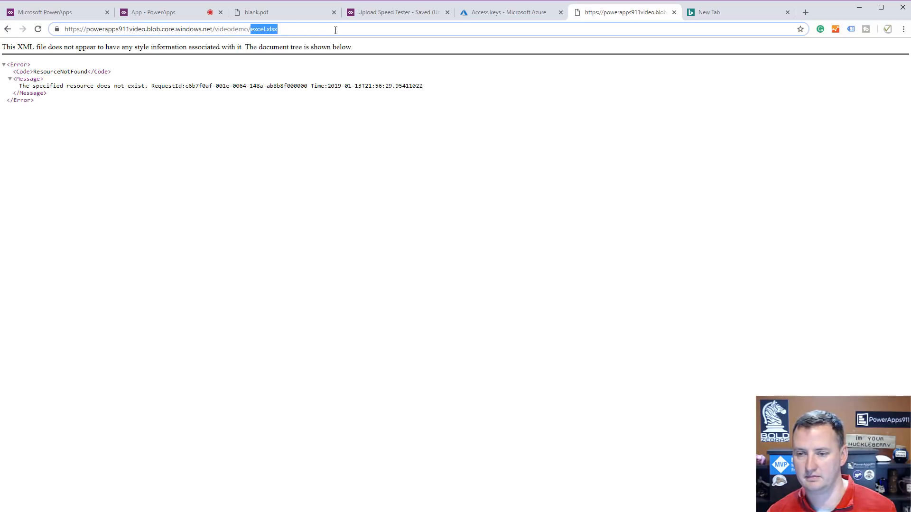
{"action": "type", "text": "chewysnow."}
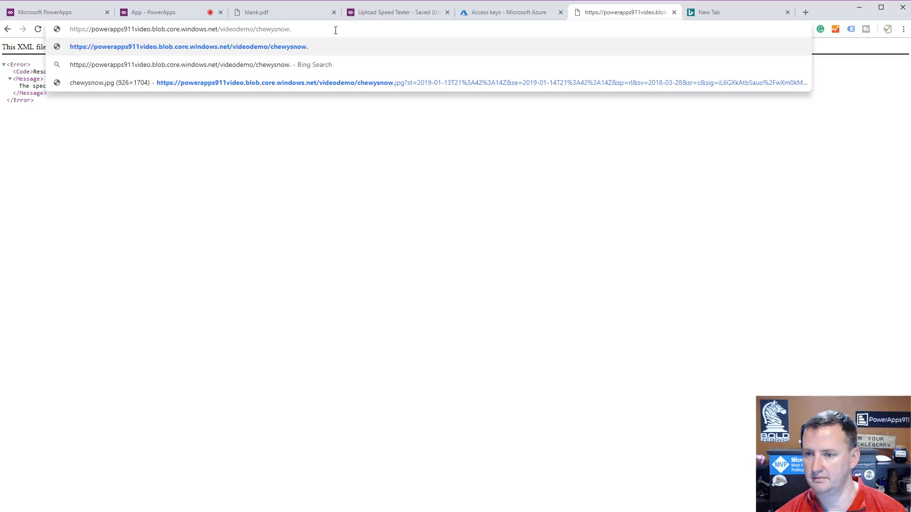
{"action": "type", "text": "jpg"}
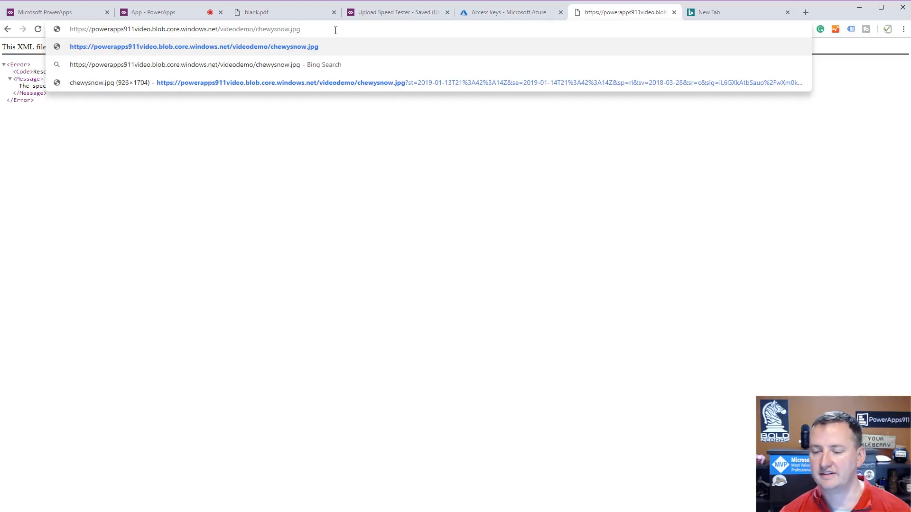
{"action": "key", "text": "Return"}
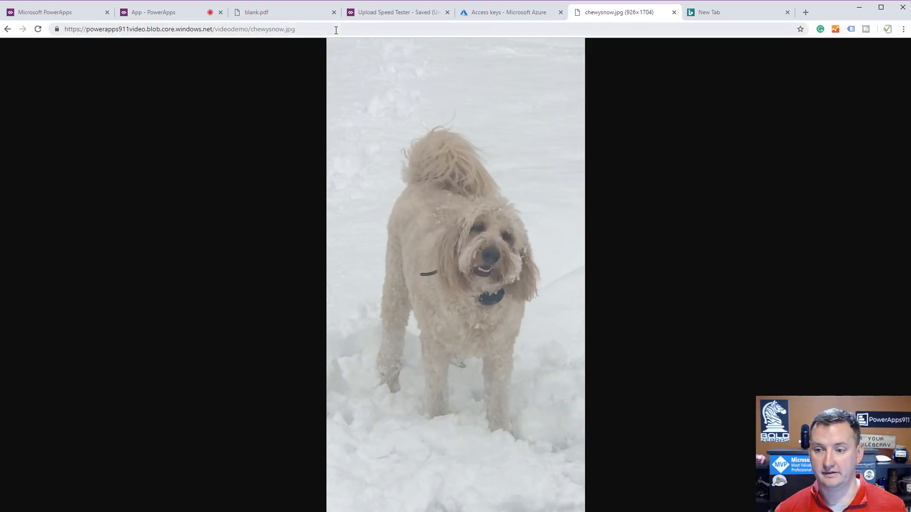
{"action": "left_click", "coordinate": [118, 28]}
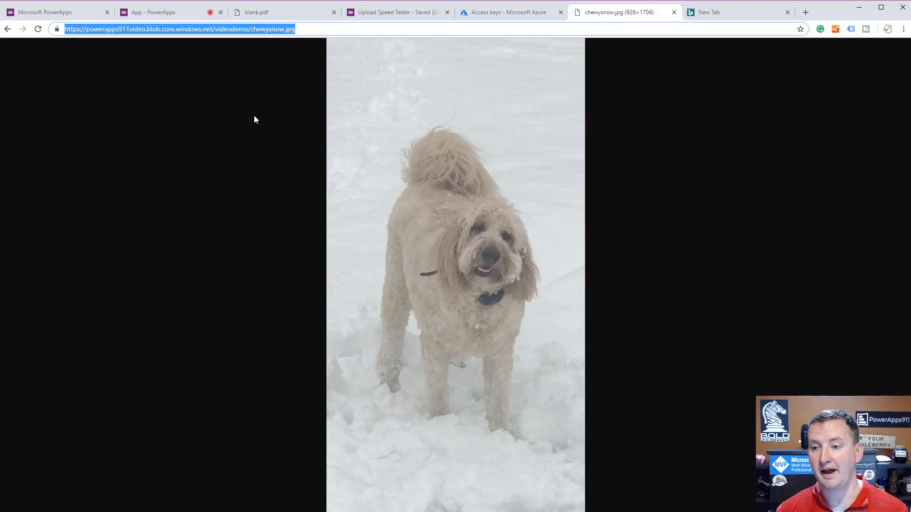